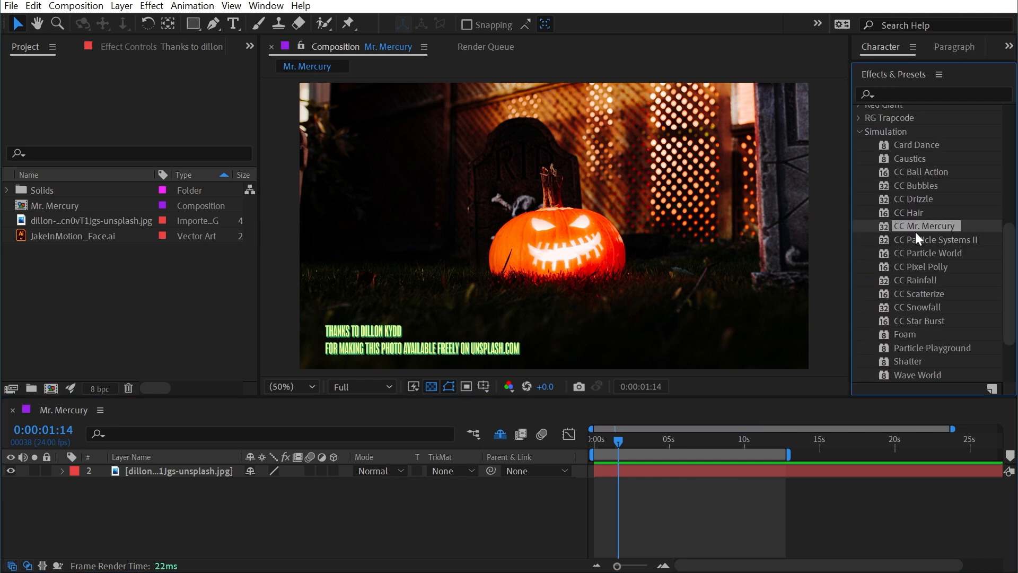
Apply the CC Mr. Mercury effect to the pumpkin photo layer and preview the animation from the first frame.
left_click_drag(909, 222, 619, 231)
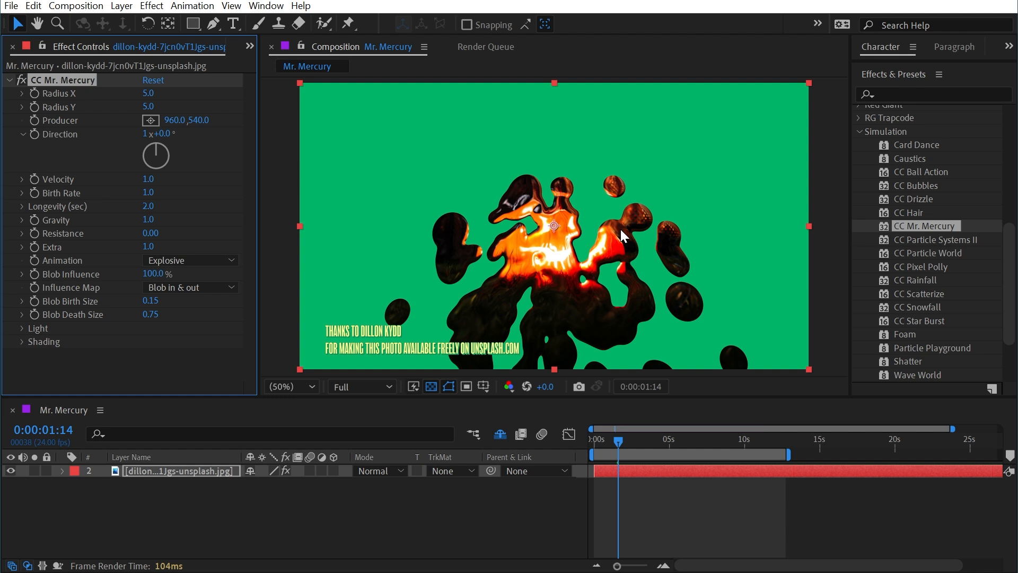
left_click_drag(618, 441, 594, 443)
key("space")
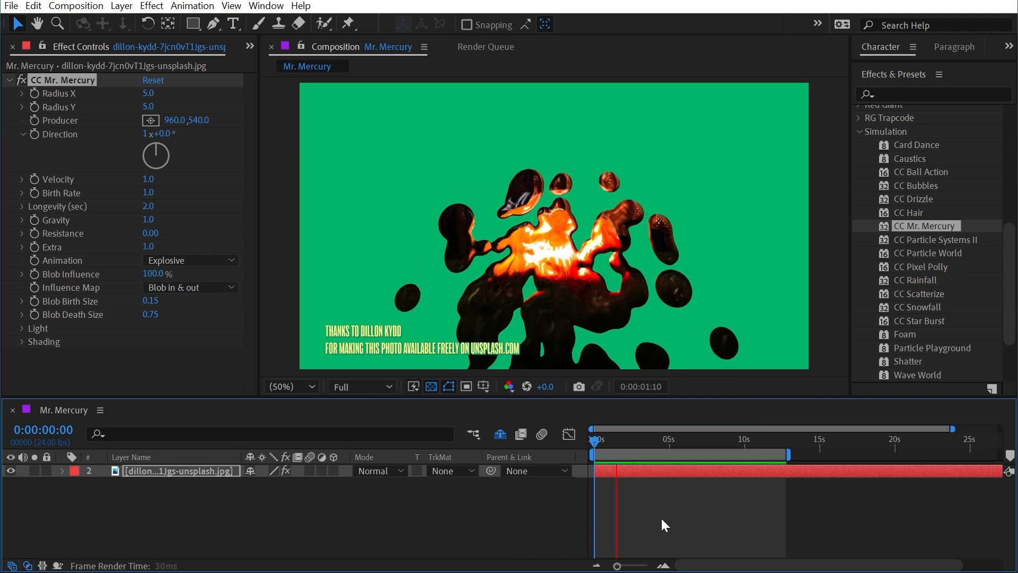
key("space")
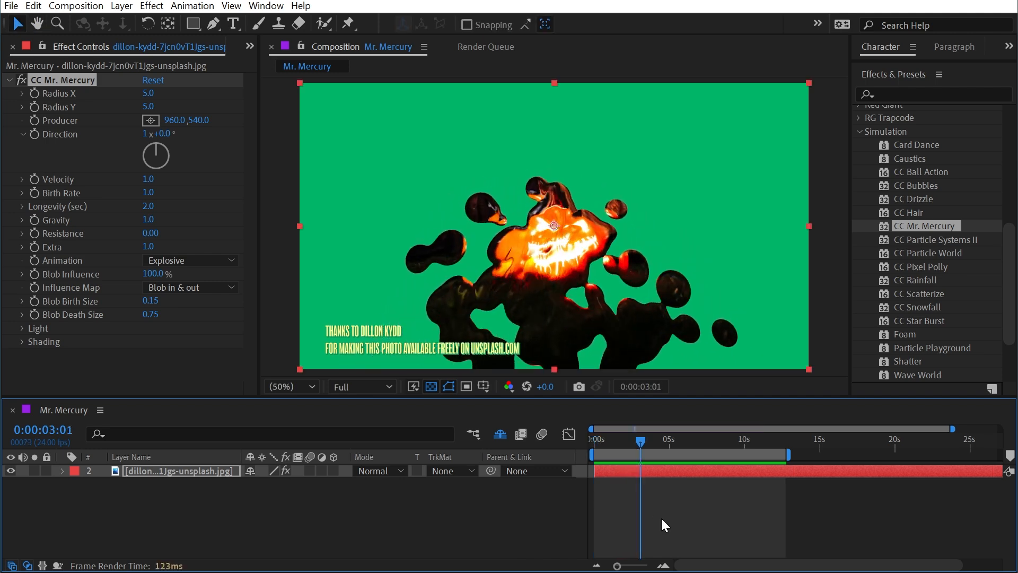
left_click_drag(608, 443, 605, 444)
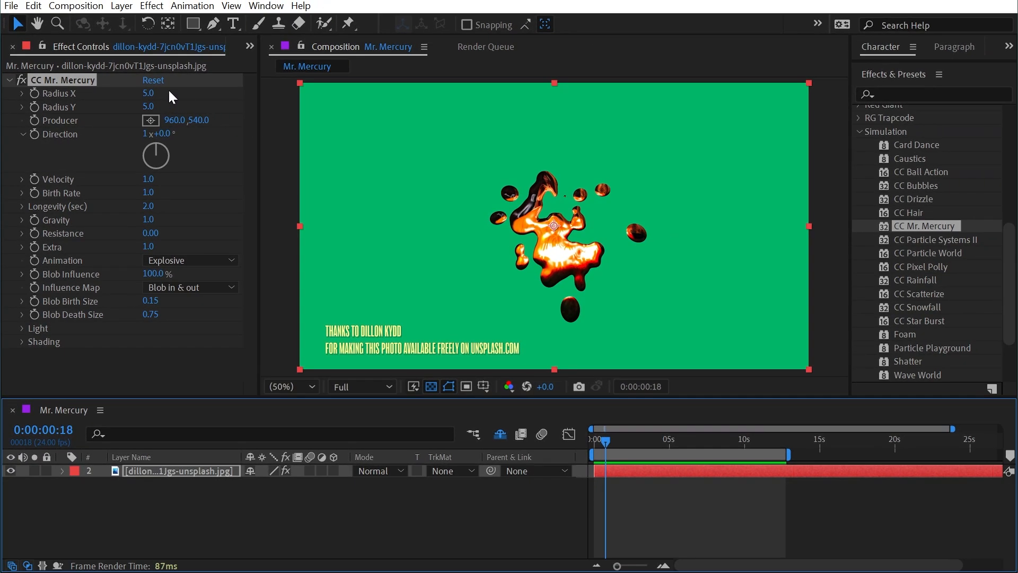
Set Radius X to 100 and preview the wide horizontal spread of blobs from the start.
left_click(153, 93)
type("100")
key("Return")
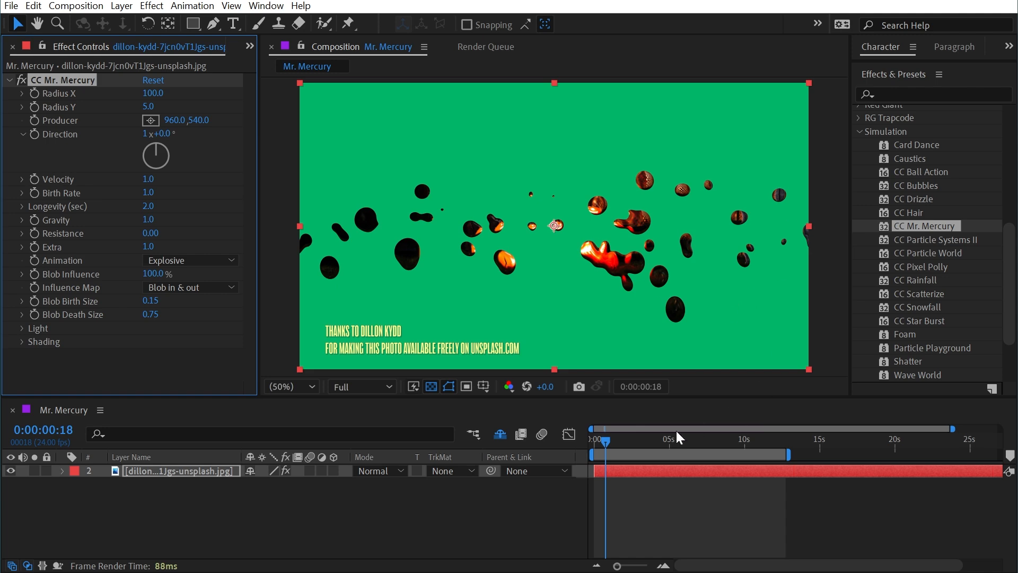
left_click_drag(605, 438, 594, 439)
key("space")
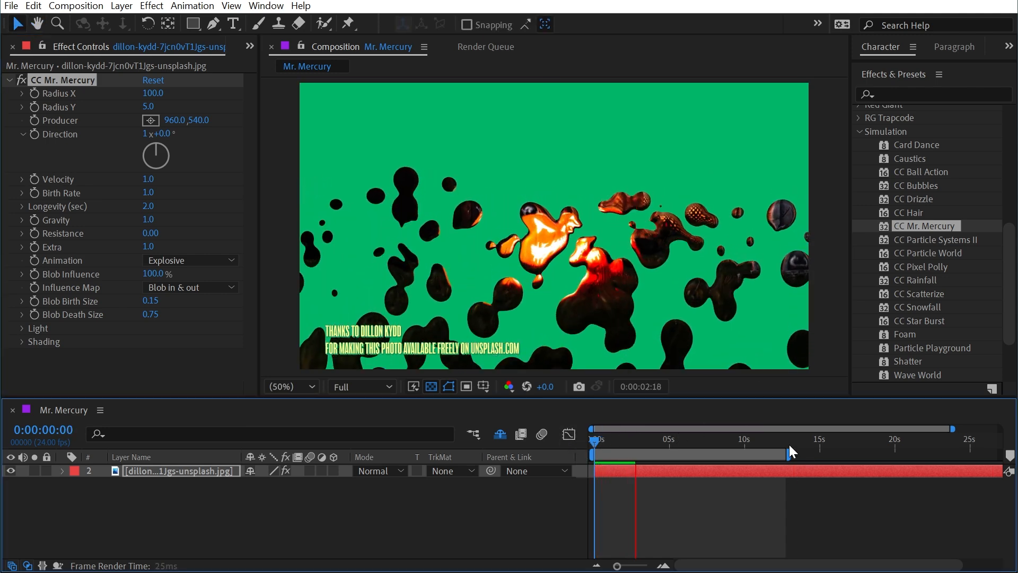
key("space")
Try different emitter sizes, such as Radius X 17 with Radius Y 38 and Radius X 24 with Radius Y 73, previewing the spread.
mouse_move(155, 99)
left_mouse_down()
mouse_move(142, 110)
mouse_move(170, 106)
left_mouse_up()
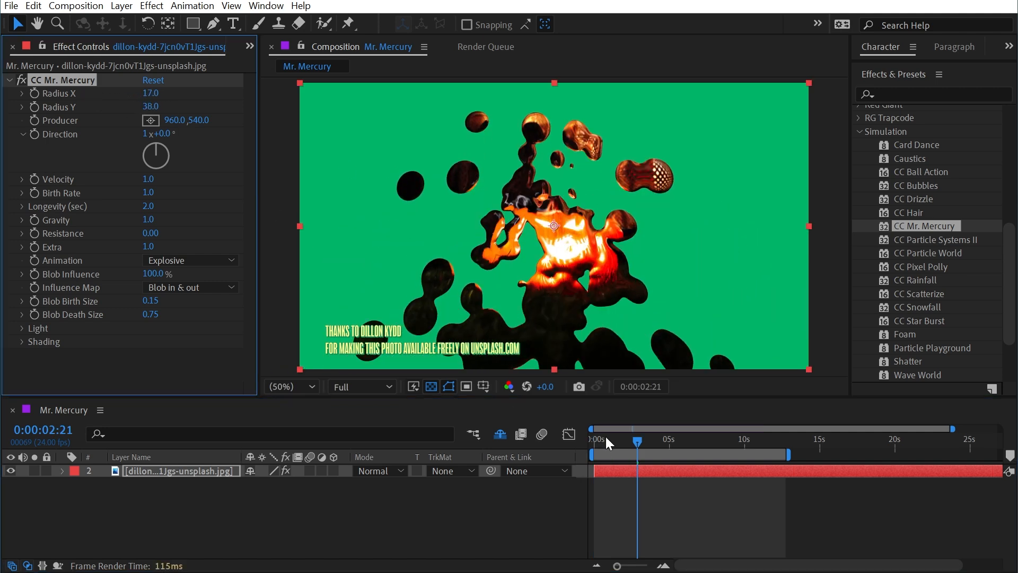
left_click_drag(601, 440, 518, 430)
key("space")
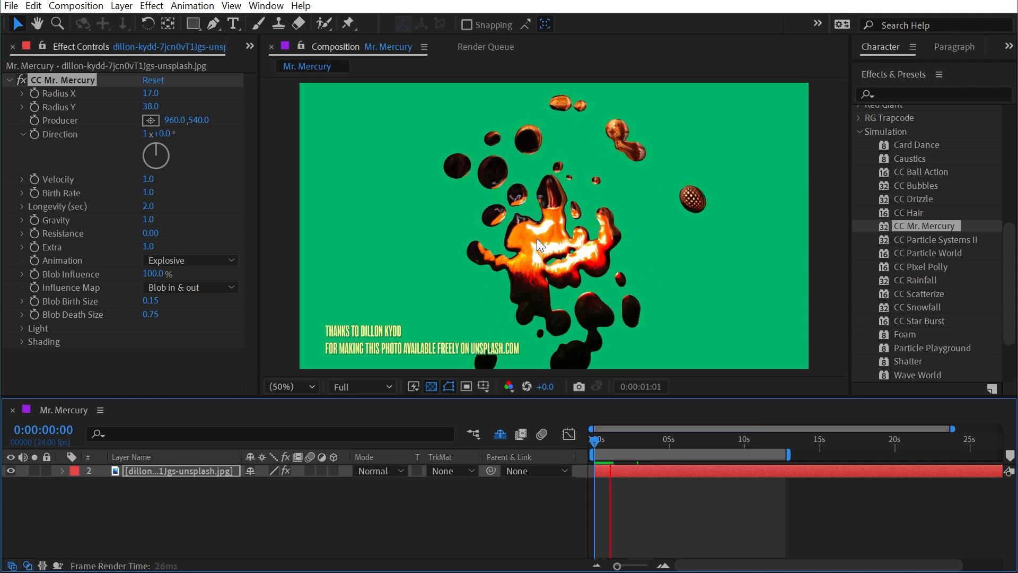
left_click_drag(151, 94, 129, 96)
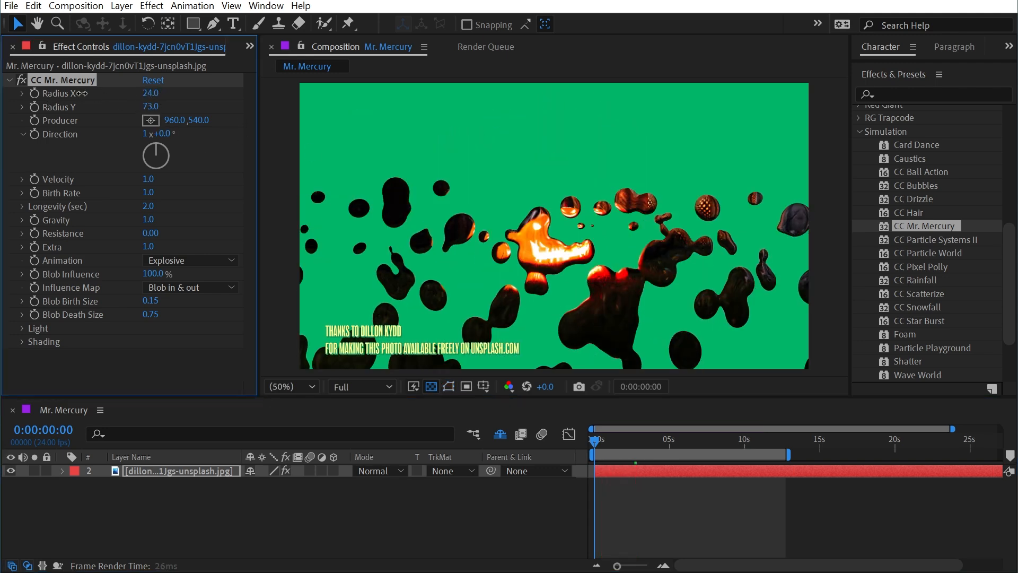
Set both Radius X and Radius Y to 0 and preview the blobs emitting from a single point.
left_click(147, 93)
type("0")
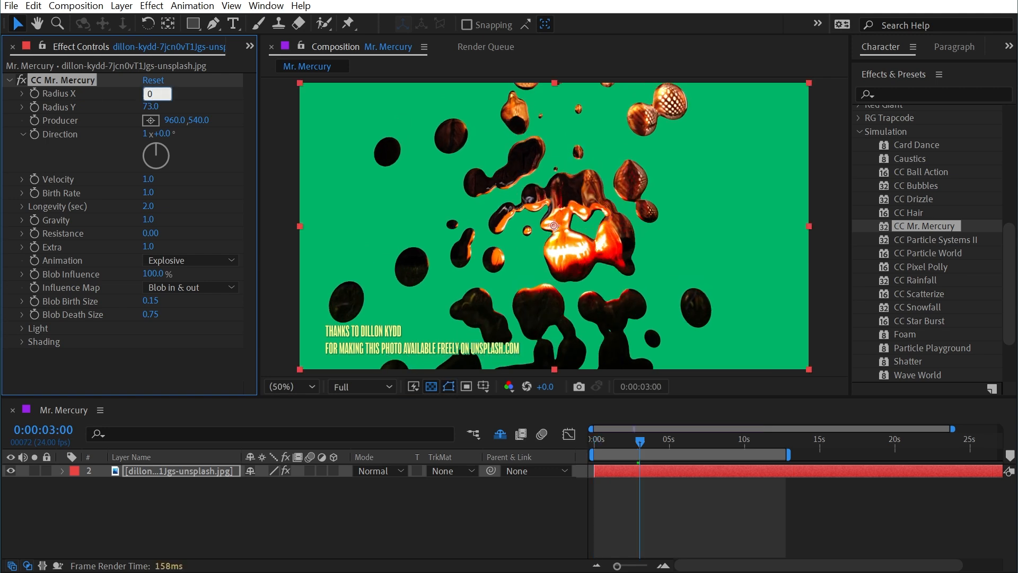
key("Tab")
type("0")
key("Return")
left_click_drag(639, 441, 593, 444)
key("space")
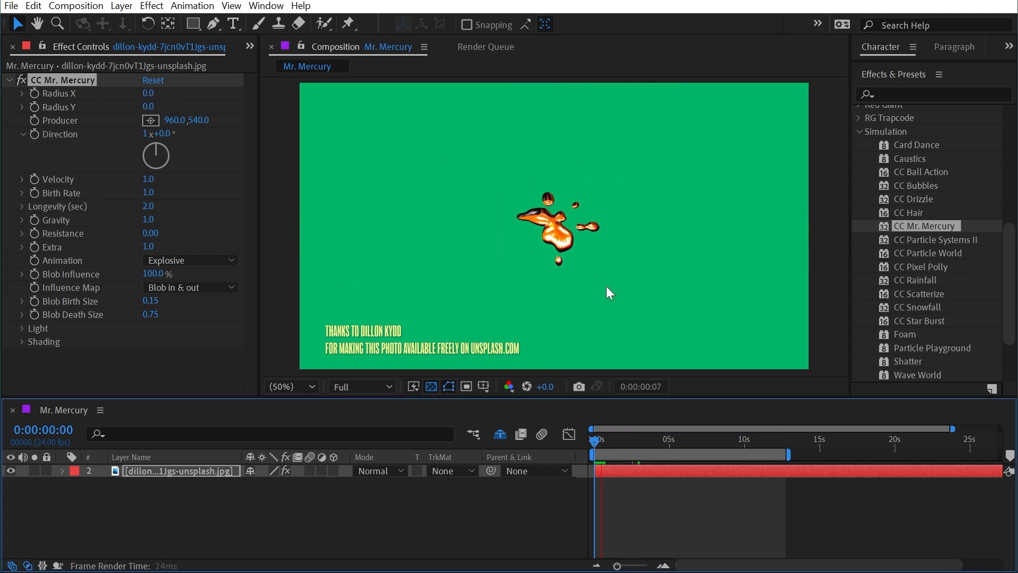
key("space")
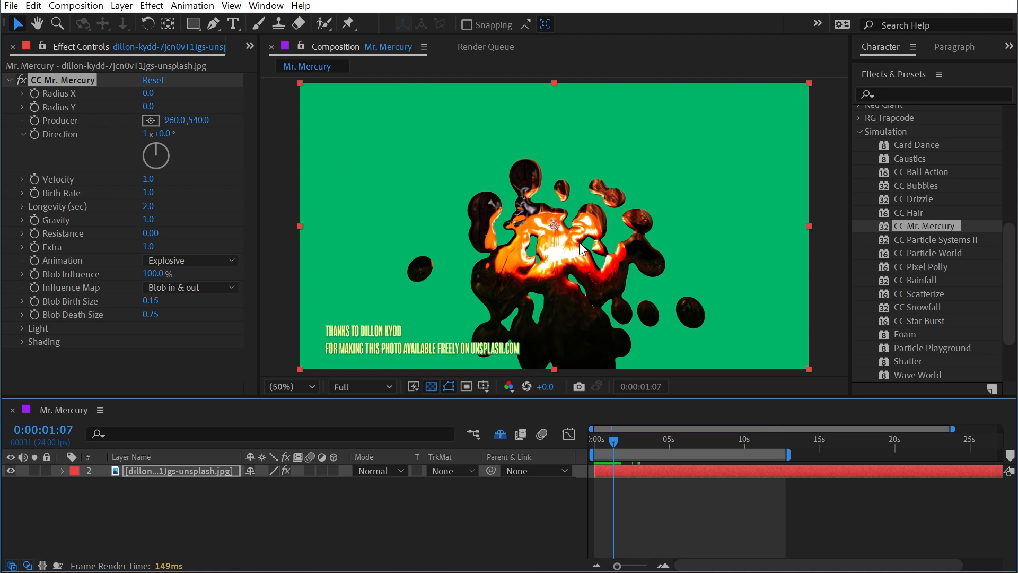
Try moving the Producer point above the frame to 938, -184 and preview the falling blobs.
left_click_drag(552, 225, 546, 32)
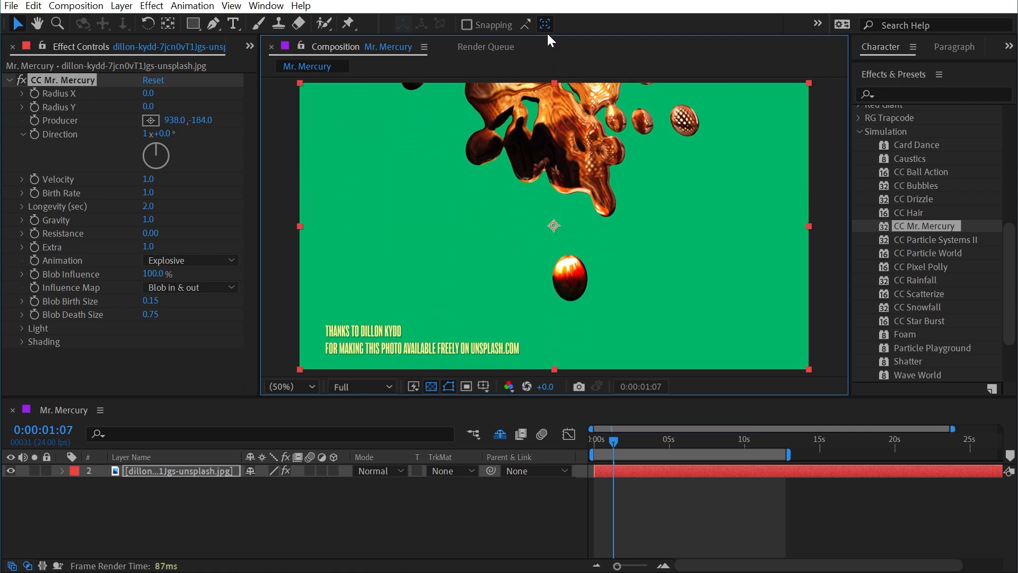
key("Home")
key("space")
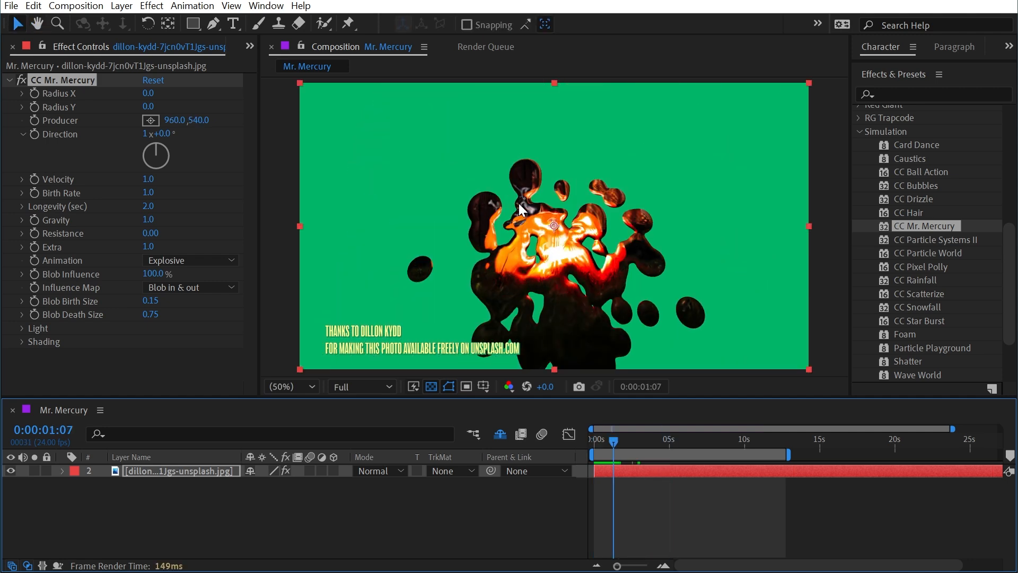
Set the Direction to 0 x +0.0° and preview the animation from the first frame.
left_click(145, 134)
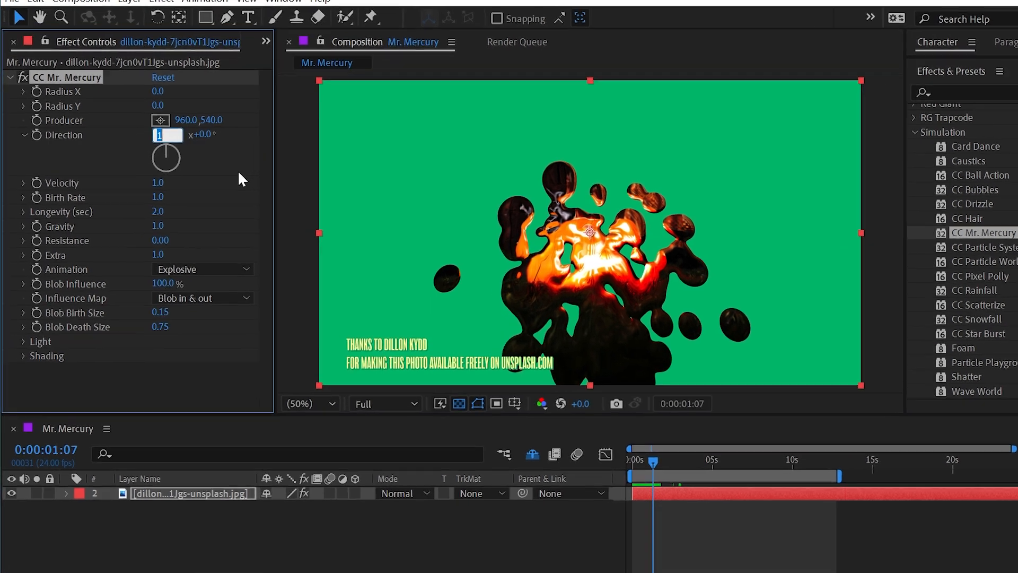
key("Return")
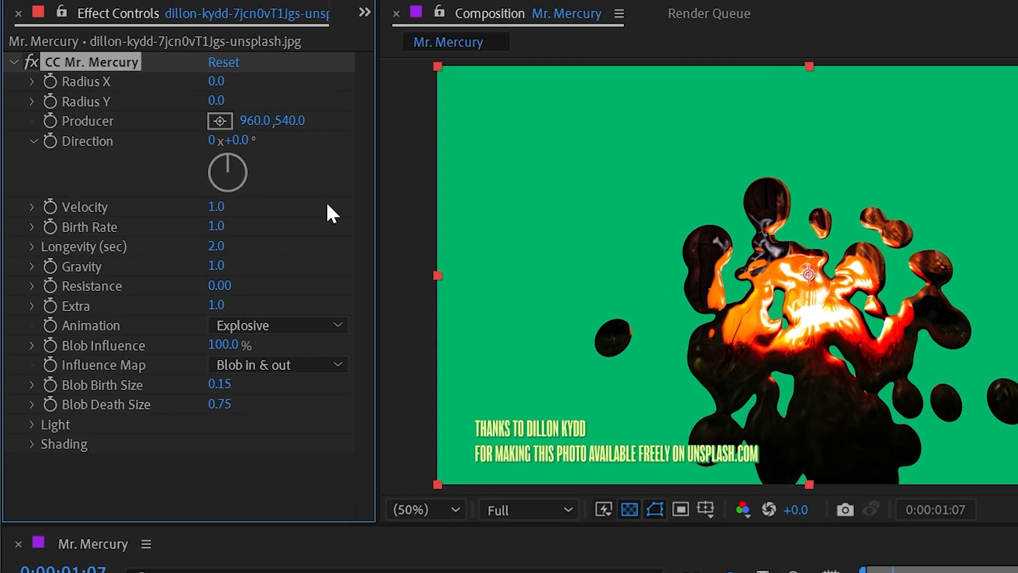
left_click_drag(243, 149, 279, 135)
left_click(244, 131)
type("0")
key("Return")
left_click_drag(893, 572, 865, 572)
key("space")
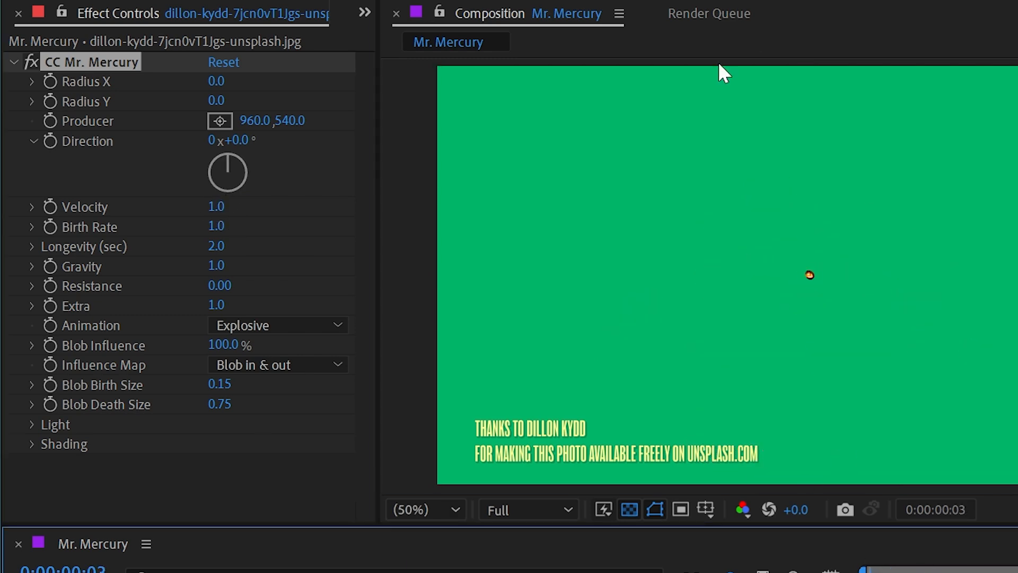
Set Velocity to 5 and preview the faster explosion from the first frame.
left_click(216, 206)
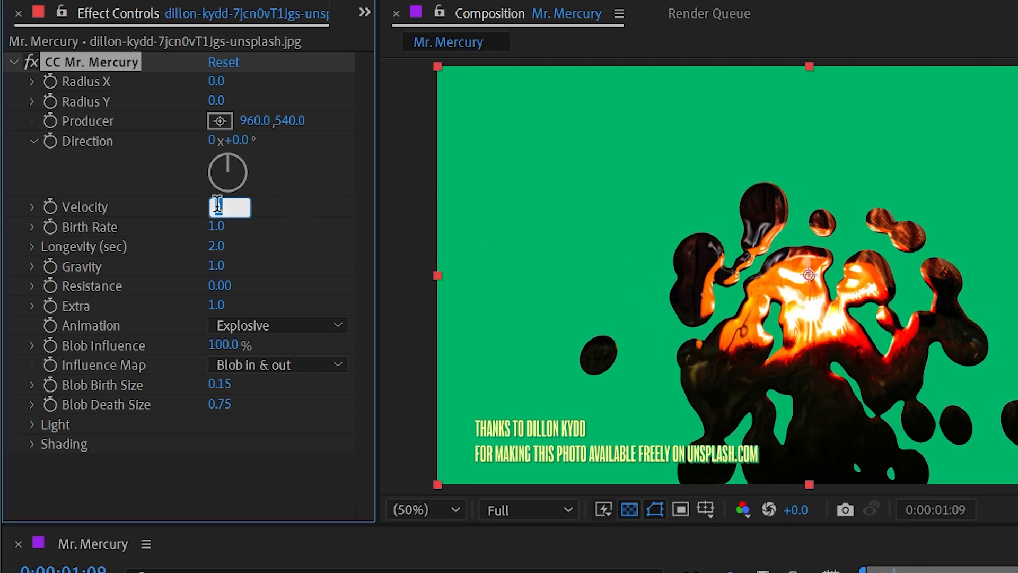
type("5")
key("Return")
left_click_drag(894, 572, 864, 572)
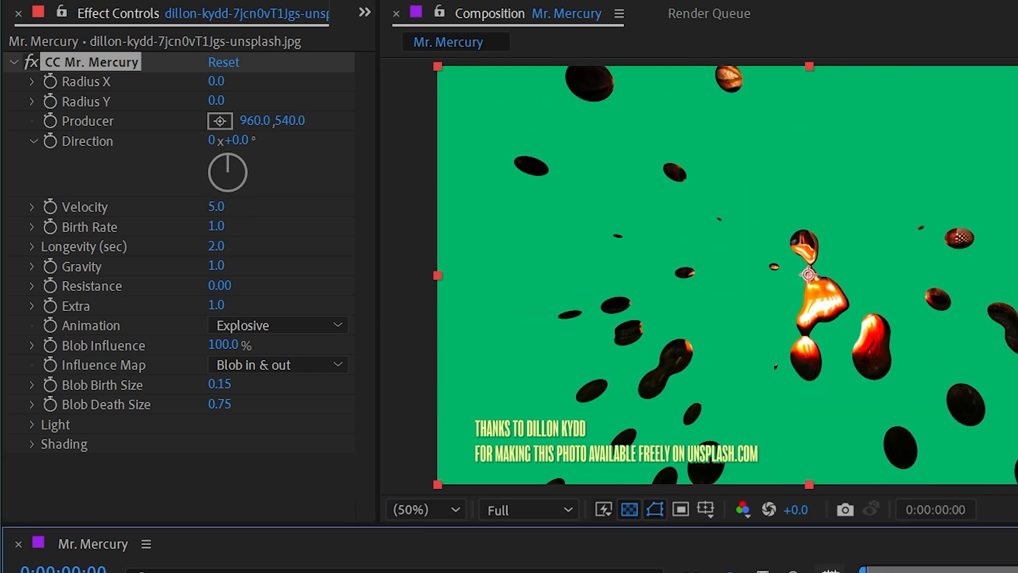
key("space")
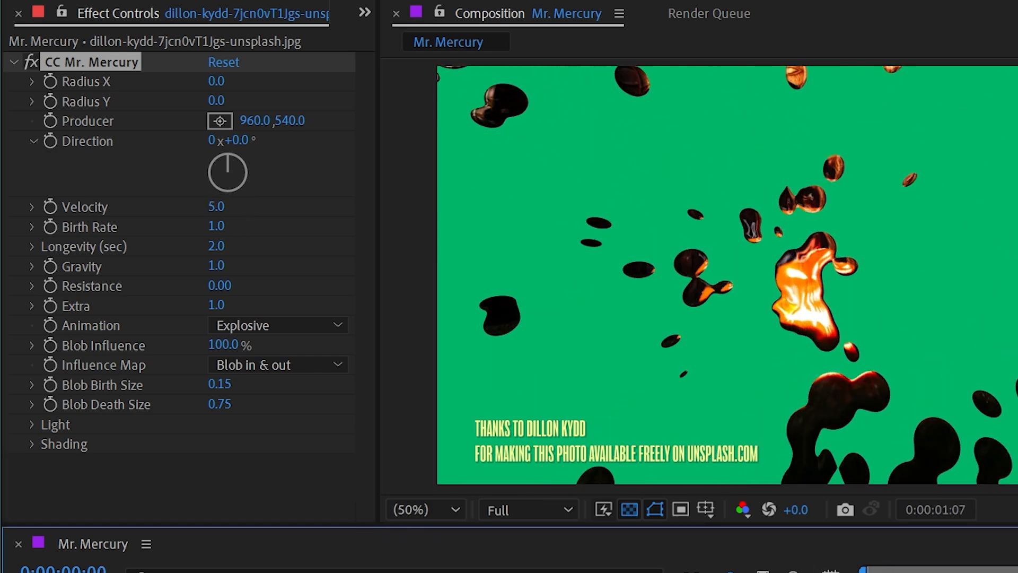
key("space")
Set Velocity to 0, preview the result, and raise the Producer point to 960, 132.
left_click(216, 206)
type("0")
key("Return")
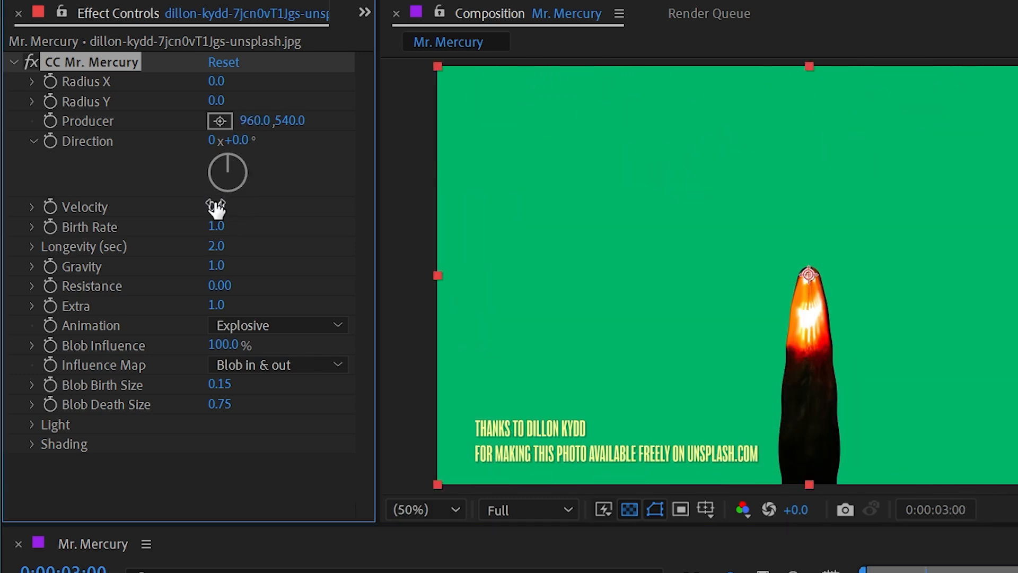
key("Home")
key("space")
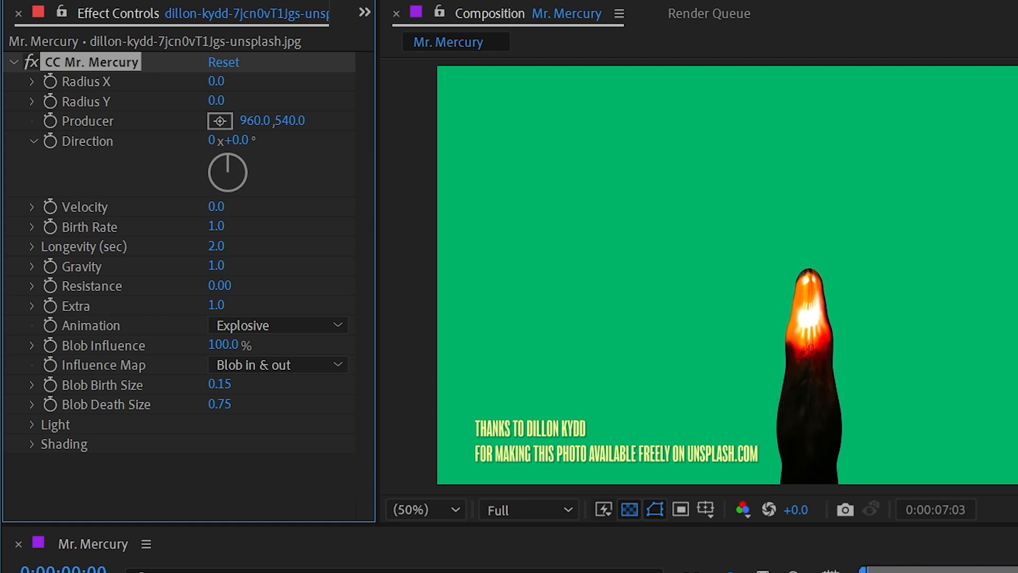
key("space")
left_click_drag(295, 121, 2, 99)
Keyframe the Producer point from 394, 142 at the first frame to 1728, 176 at 0:00:02:21.
left_click_drag(808, 126, 589, 120)
left_click_drag(1017, 572, 640, 565)
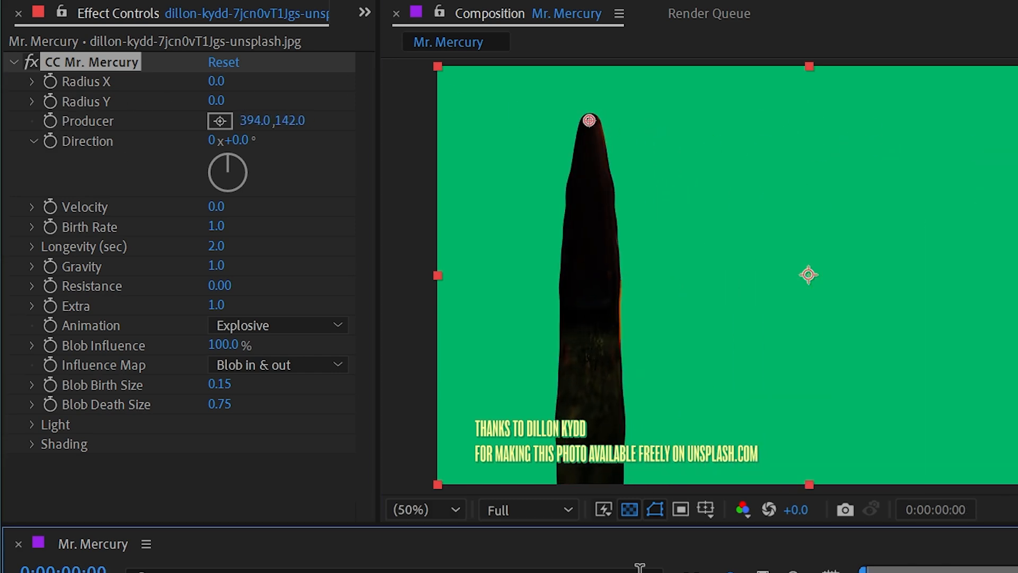
left_click(50, 122)
left_click_drag(615, 451, 637, 446)
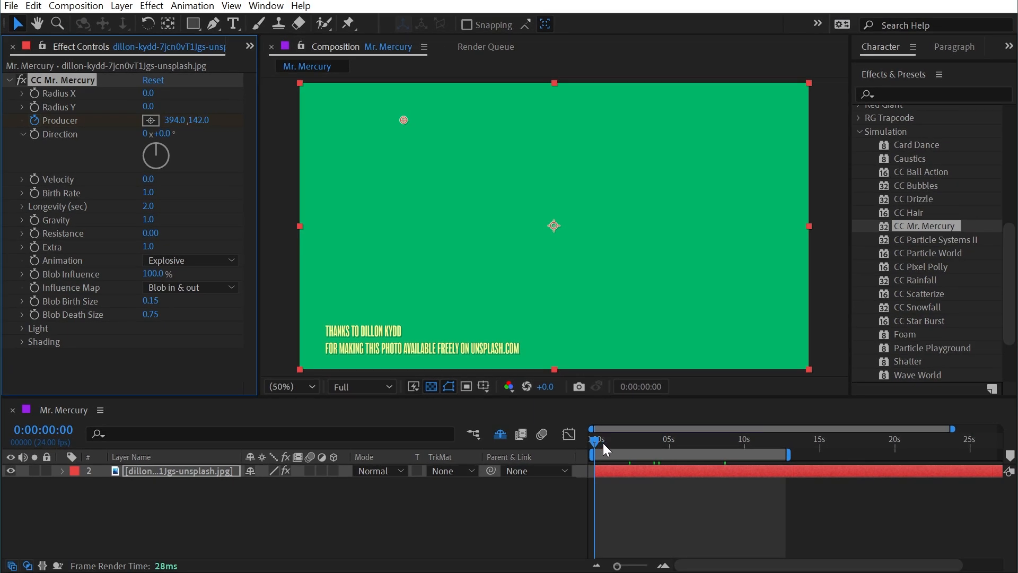
left_click_drag(403, 120, 757, 129)
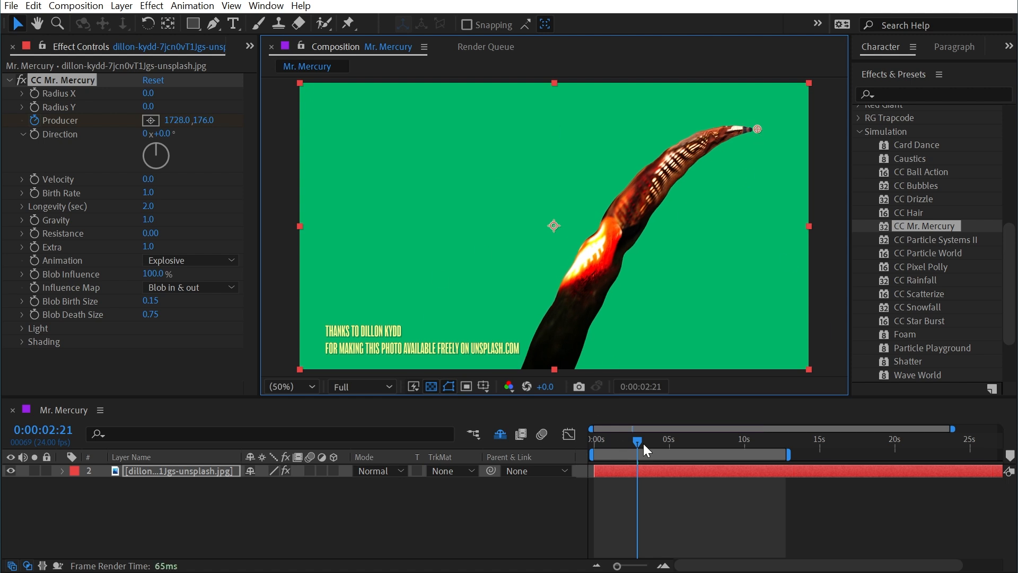
Reveal the layer's Producer keyframes, apply Easy Ease to both, and play the animation from the first frame.
key("u")
left_click_drag(661, 520, 554, 495)
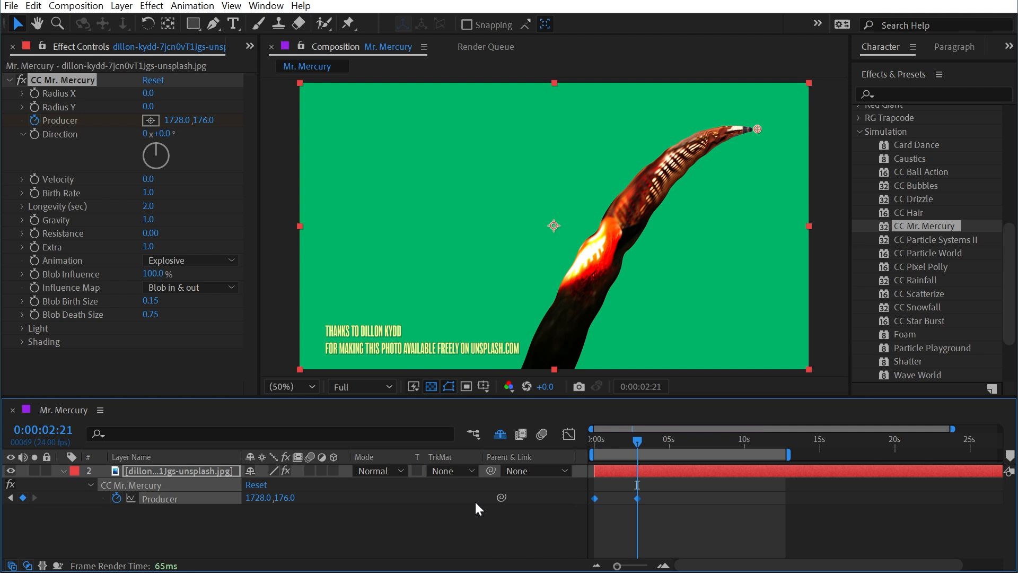
key("F9")
left_click_drag(637, 441, 591, 439)
key("space")
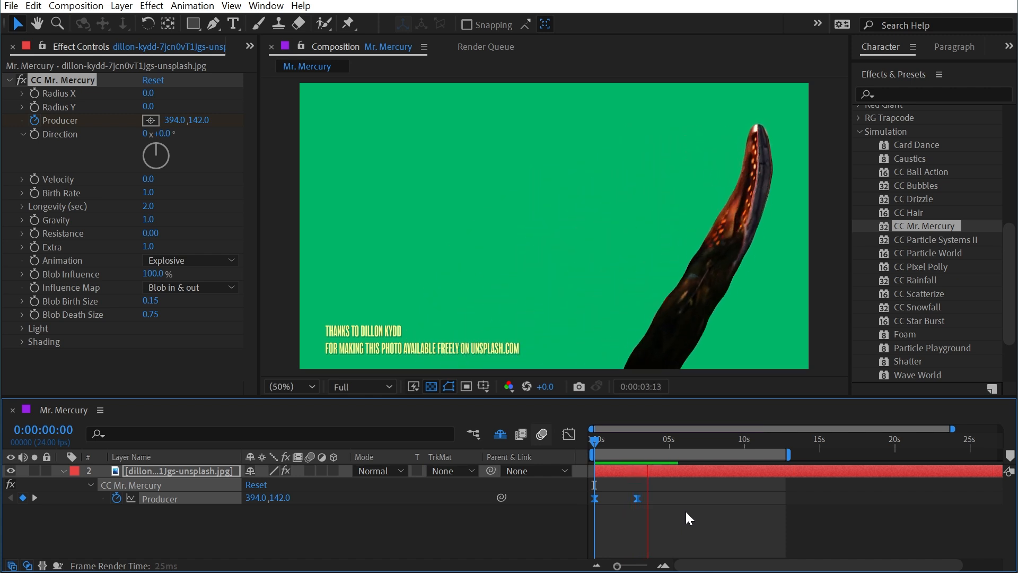
Try ending the work area at 0:00:05:03 and review the eased Producer movement.
key("n")
left_click_drag(672, 441, 622, 443)
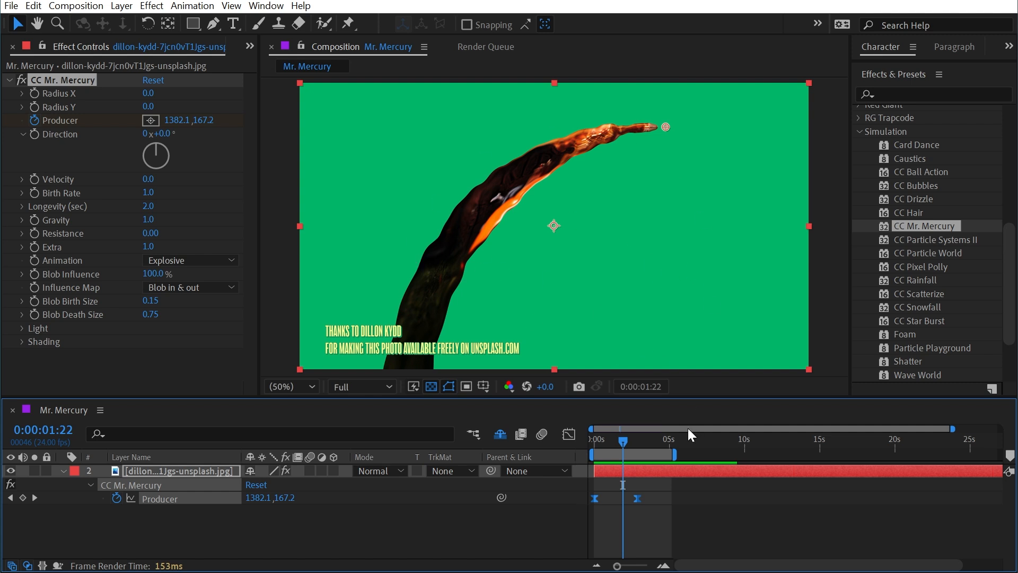
key("space")
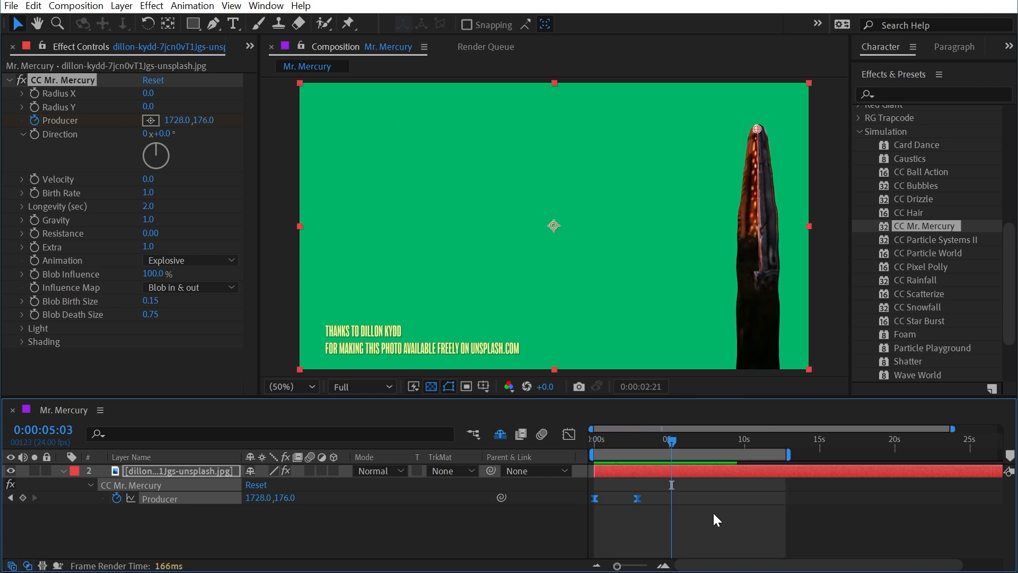
key("space")
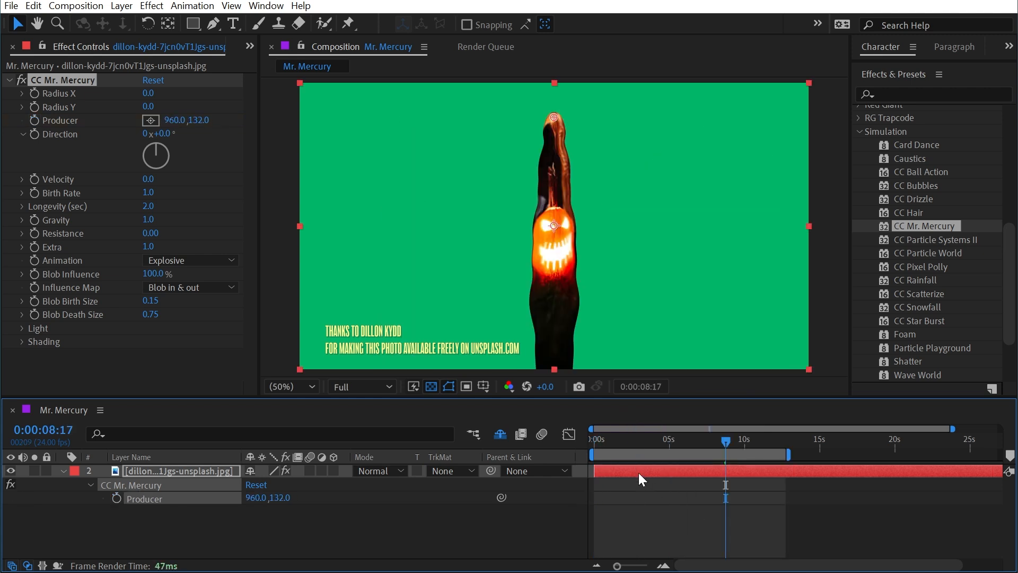
Reset Velocity to its default of 1.0 and preview the blobs from the first frame.
left_click_drag(654, 439, 581, 444)
key("space")
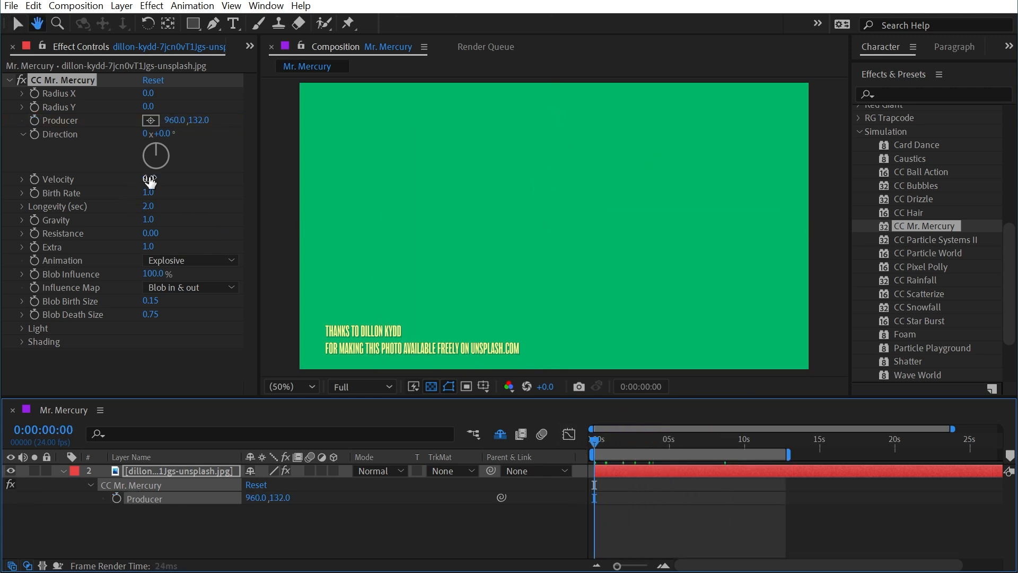
right_click(51, 177)
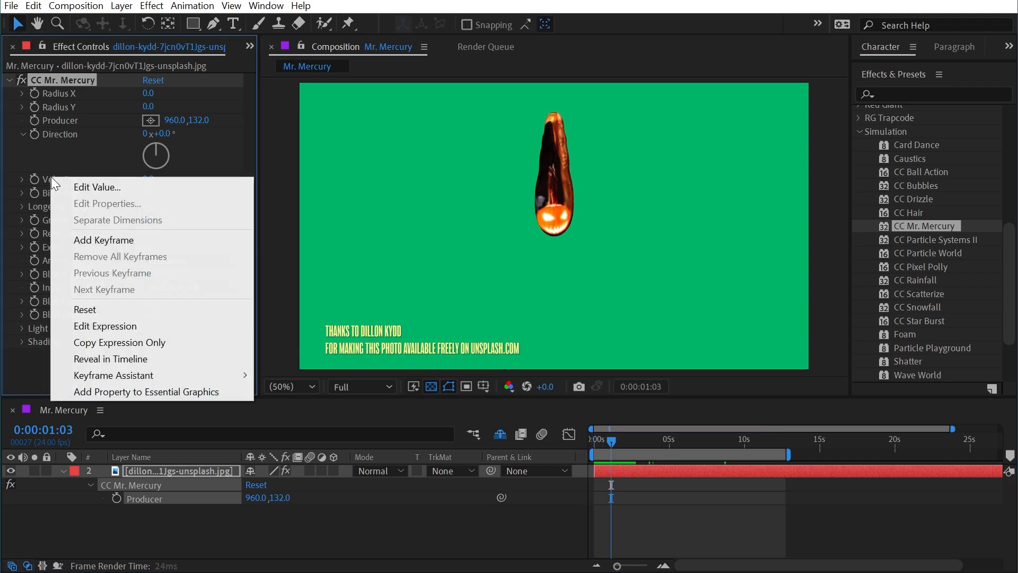
left_click(93, 307)
key("space")
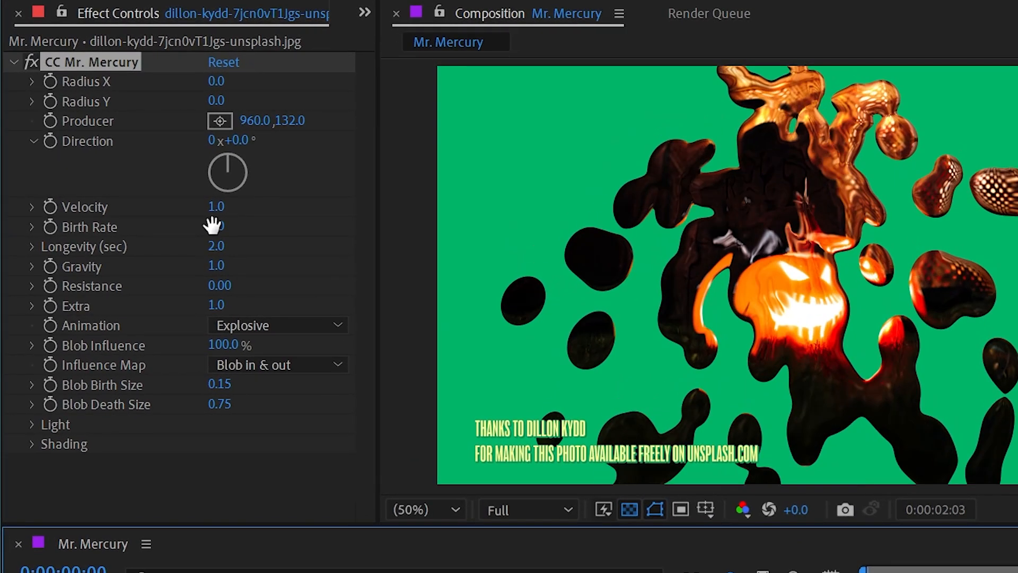
key("space")
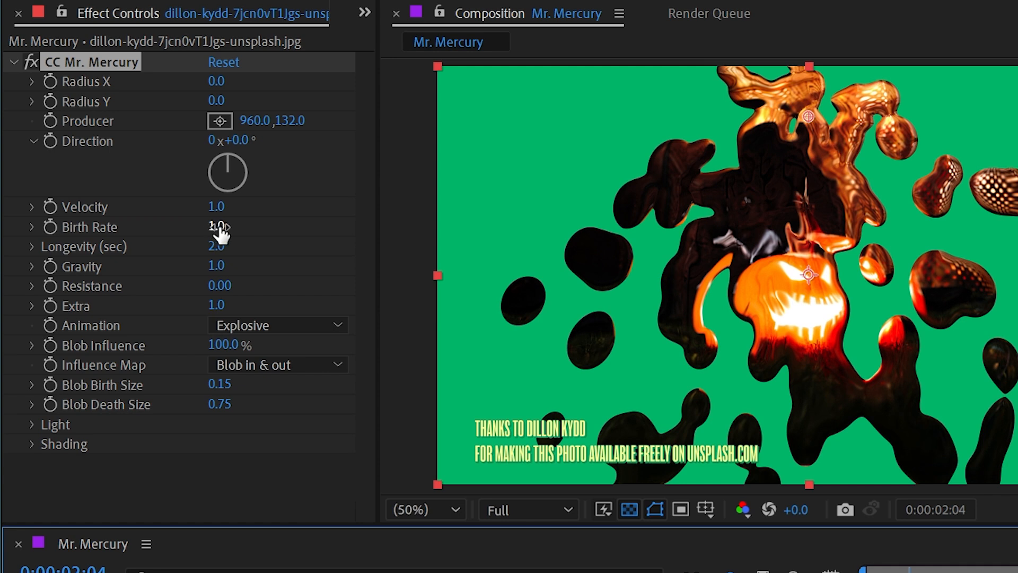
Set the Birth Rate to 2.
left_click_drag(219, 228, 233, 227)
left_click(212, 229)
type("2")
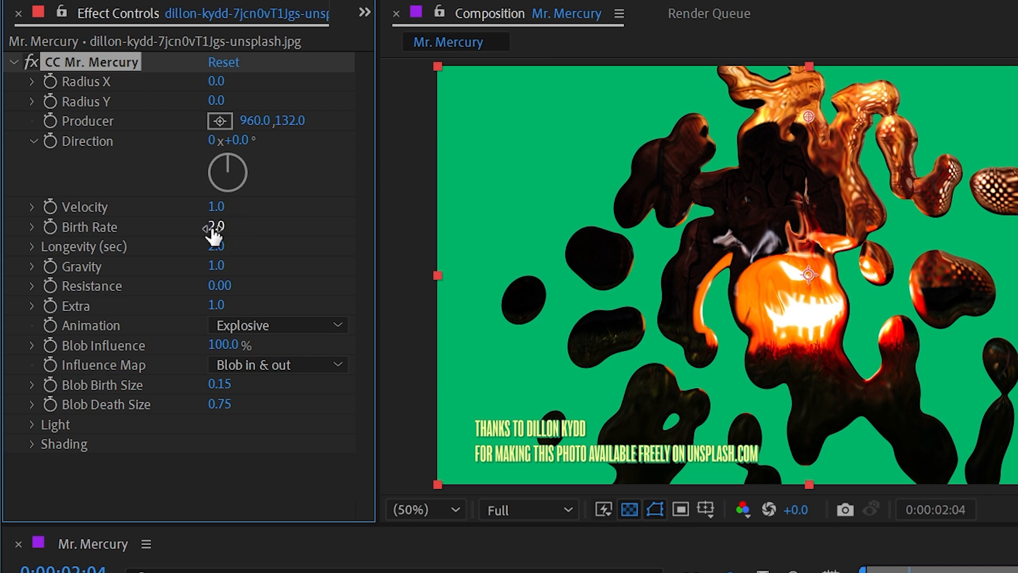
Play the animation from the first frame to examine the effect of the raised Birth Rate.
key("Return")
key("space")
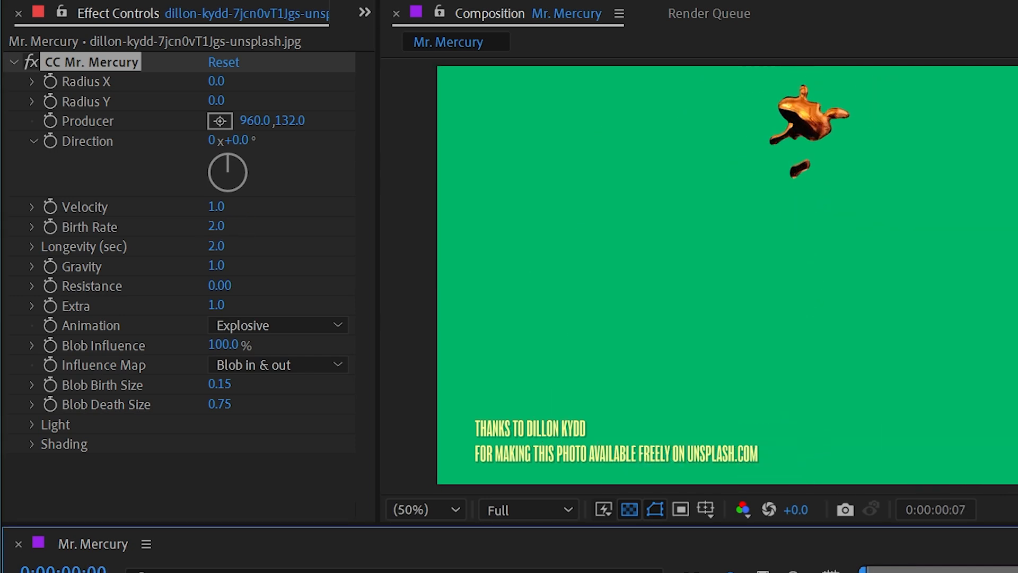
key("space")
Try a Birth Rate of 0.2 and preview the blob animation.
left_click(216, 227)
type(".2")
key("Return")
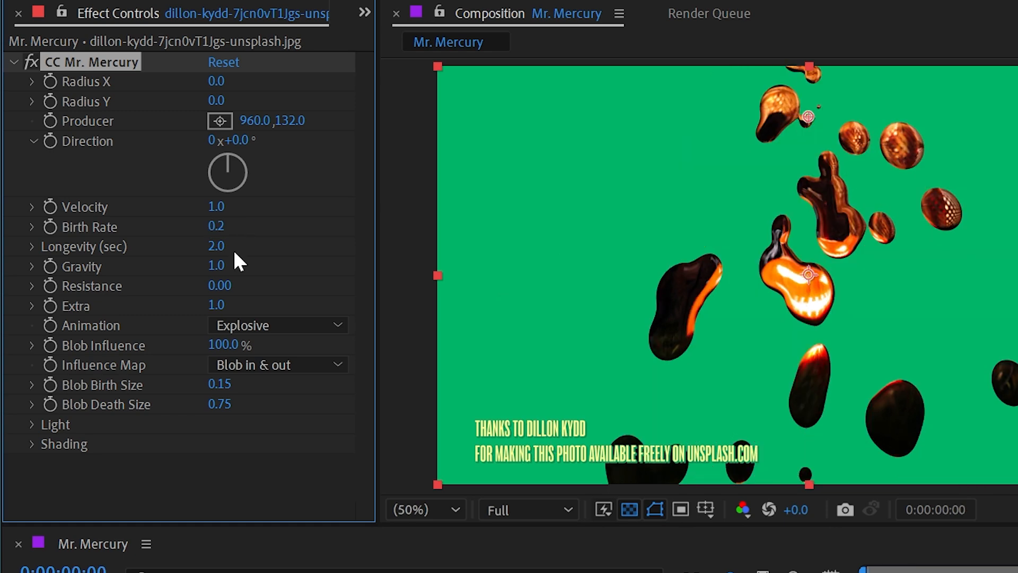
key("space")
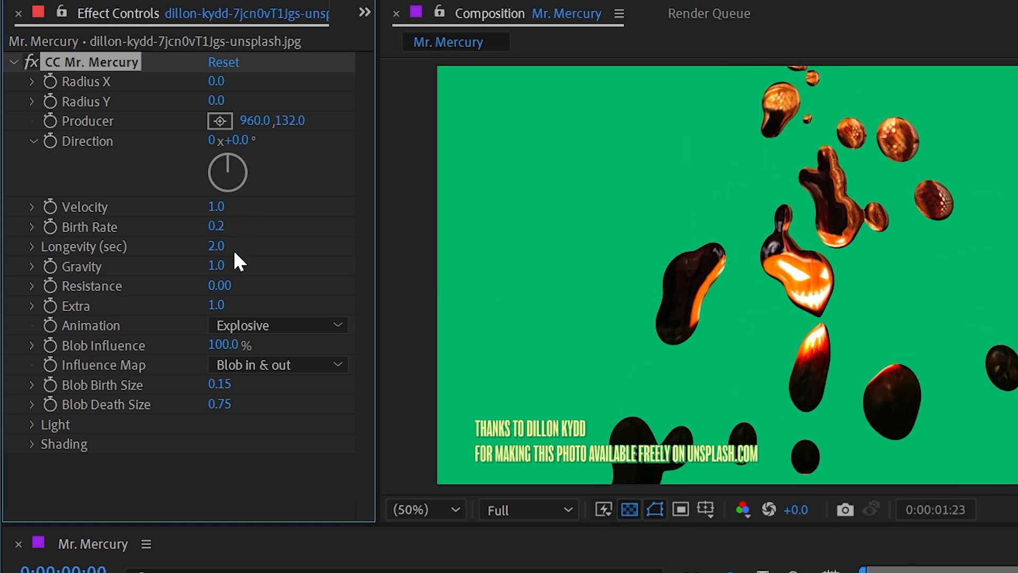
key("space")
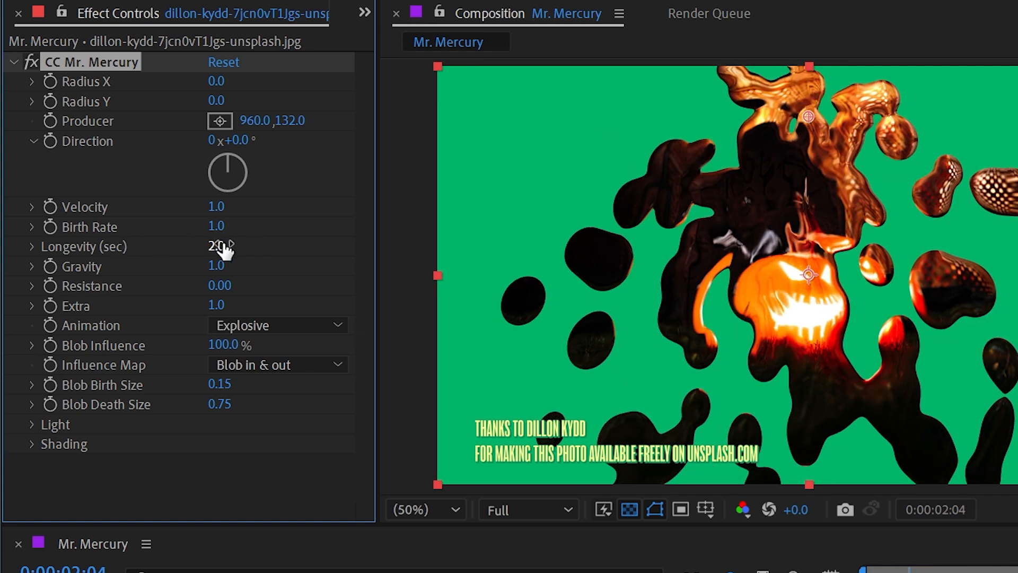
Try a Longevity of 0.8 seconds, preview from the first frame, and scrub to 0:00:00:23.
left_click_drag(221, 243, 142, 273)
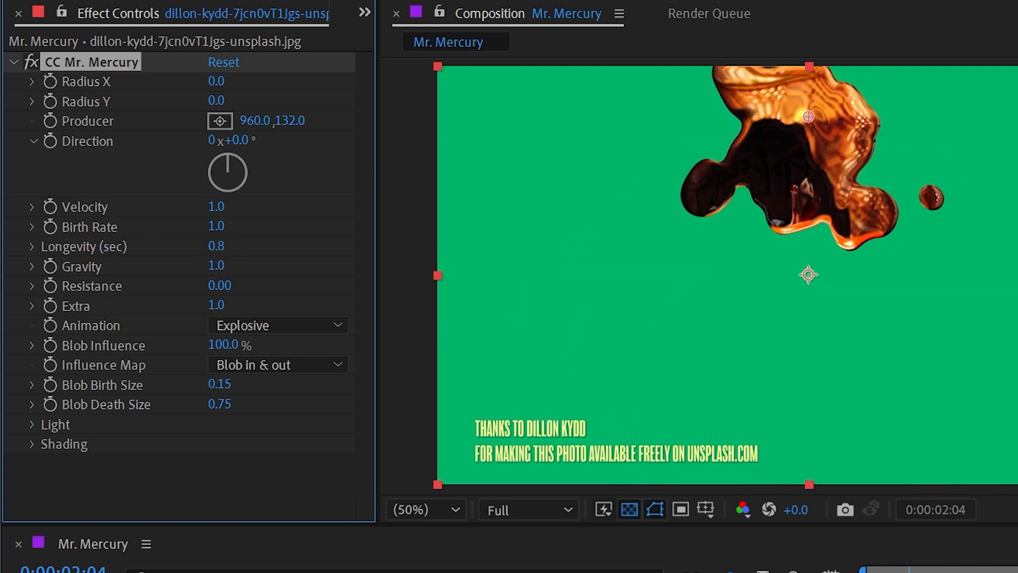
key("Home")
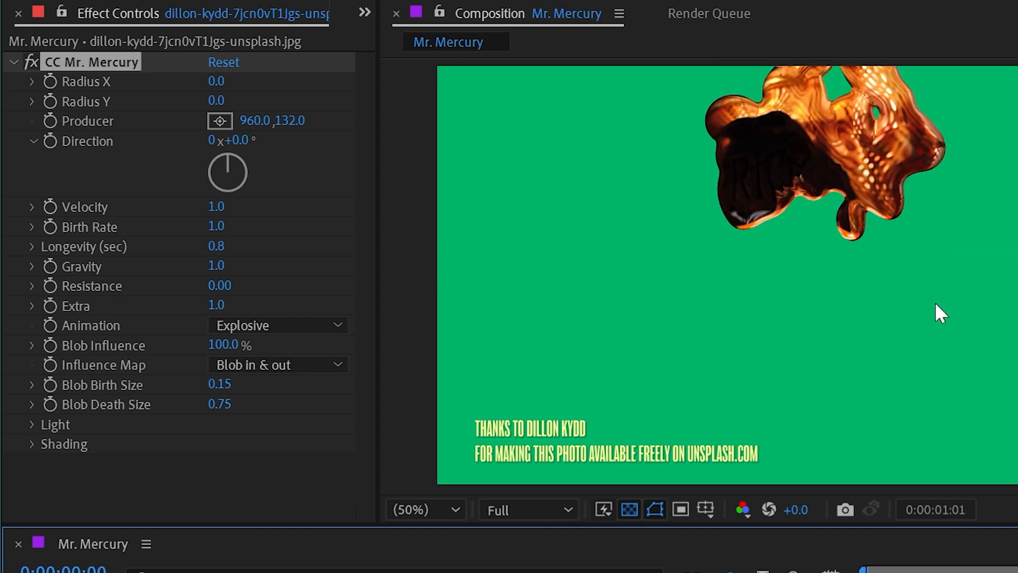
mouse_move(895, 571)
left_mouse_down()
mouse_move(877, 571)
mouse_move(894, 571)
mouse_move(886, 571)
left_mouse_up()
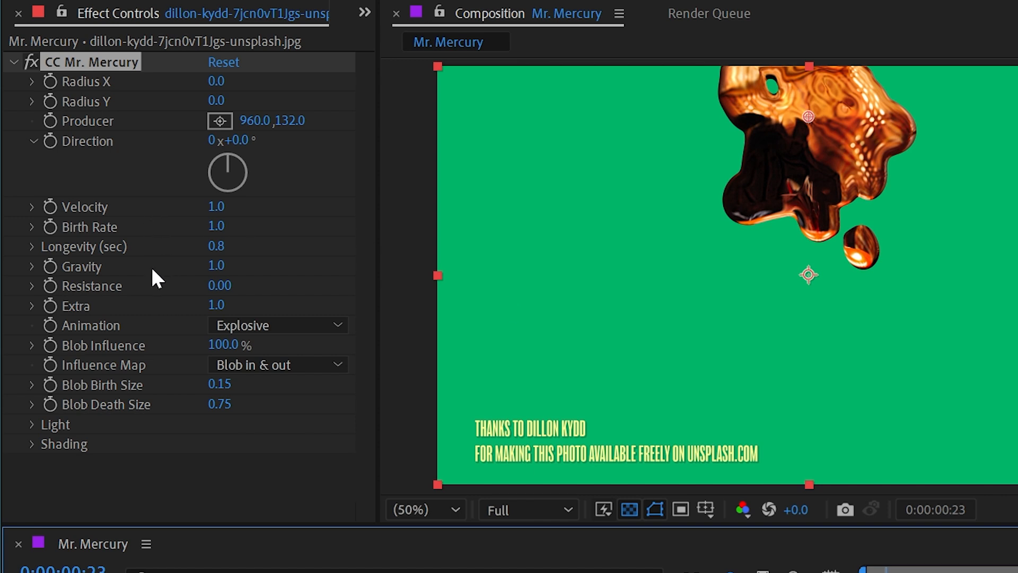
Try Longevity values of 2.6 and 5.9 seconds, and reset the setting to its default of 2.0.
left_click_drag(218, 246, 419, 239)
key("Home")
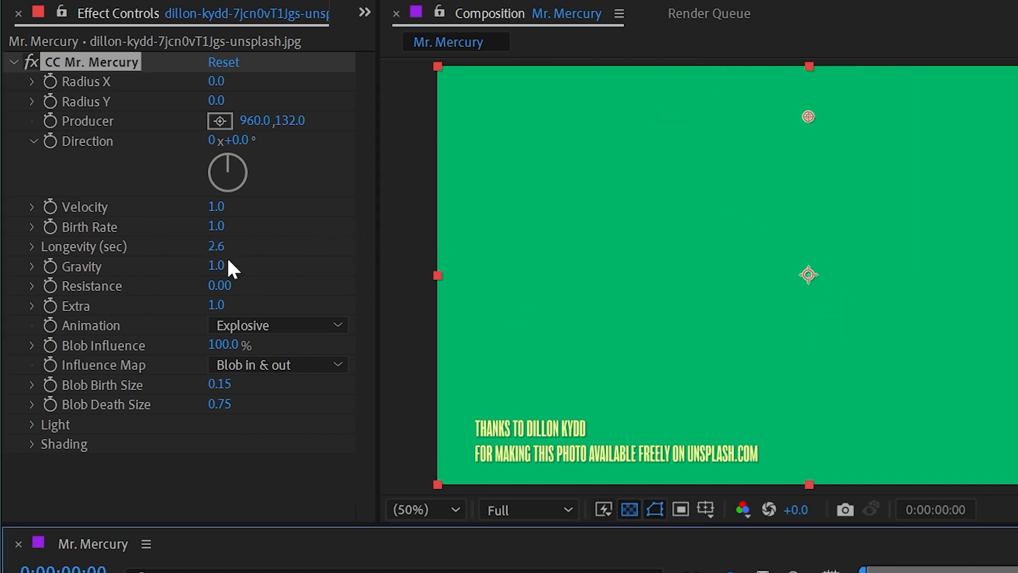
left_click_drag(219, 245, 444, 257)
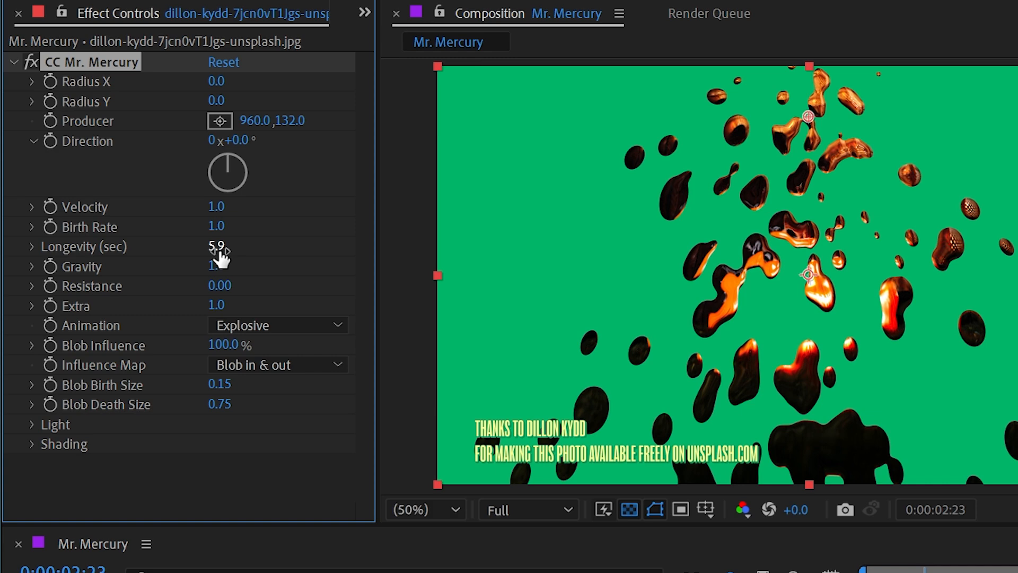
right_click(108, 246)
left_click(193, 444)
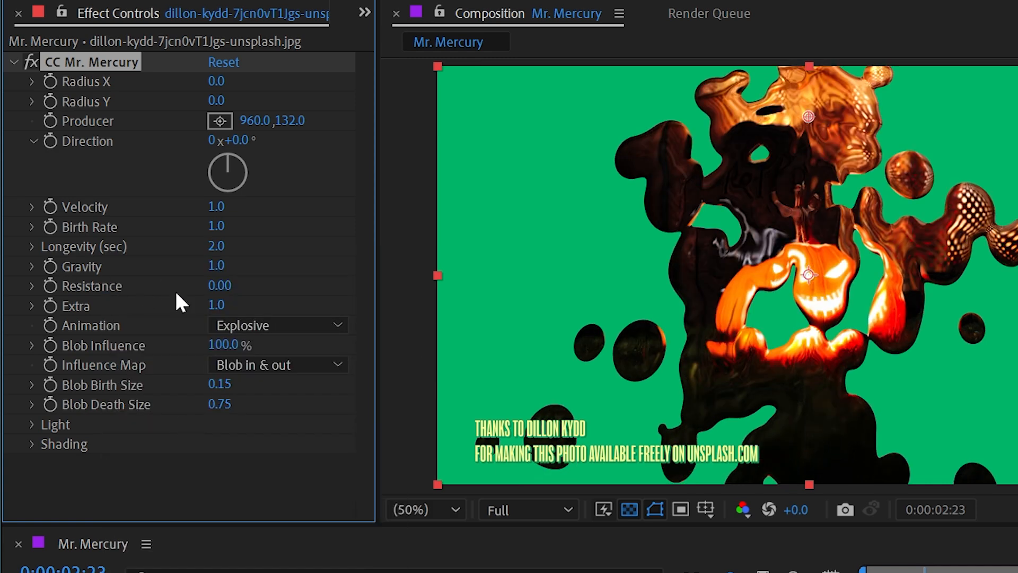
Starting from 0:00:00:06, raise the Gravity gradually and try a value of 10 during the preview.
left_click_drag(923, 572, 871, 572)
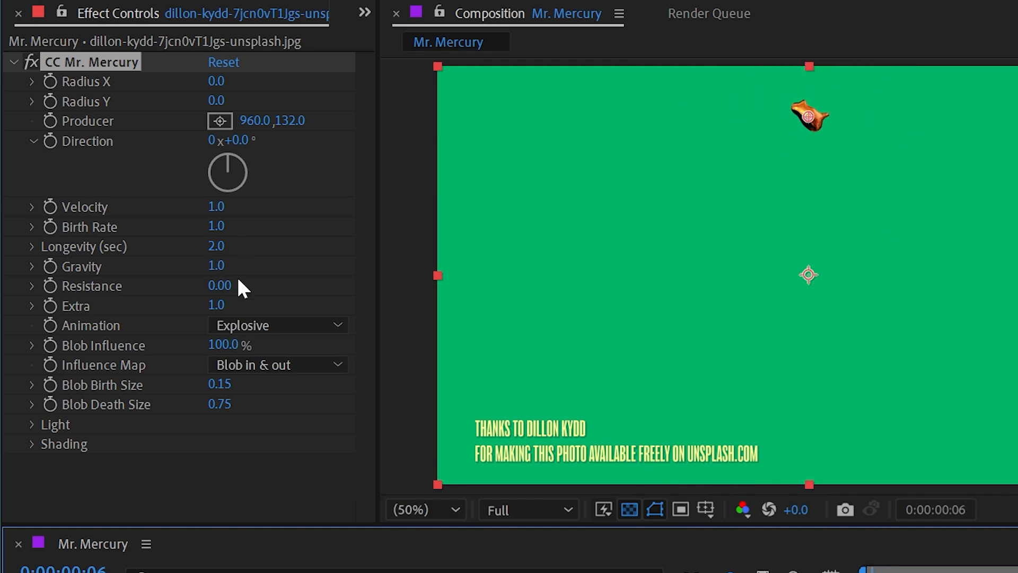
left_click_drag(221, 265, 291, 264)
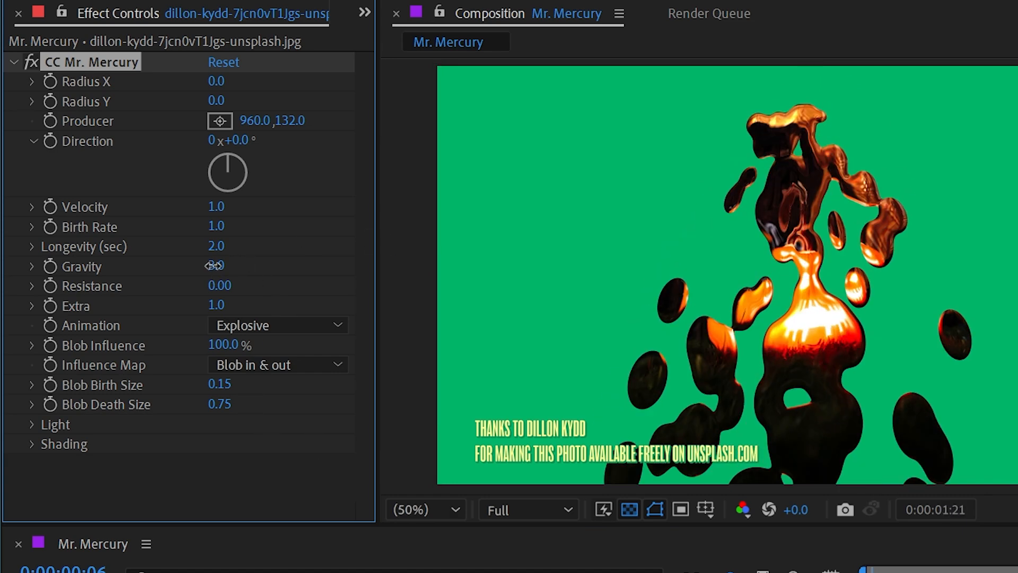
left_click(218, 268)
type("10")
key("Return")
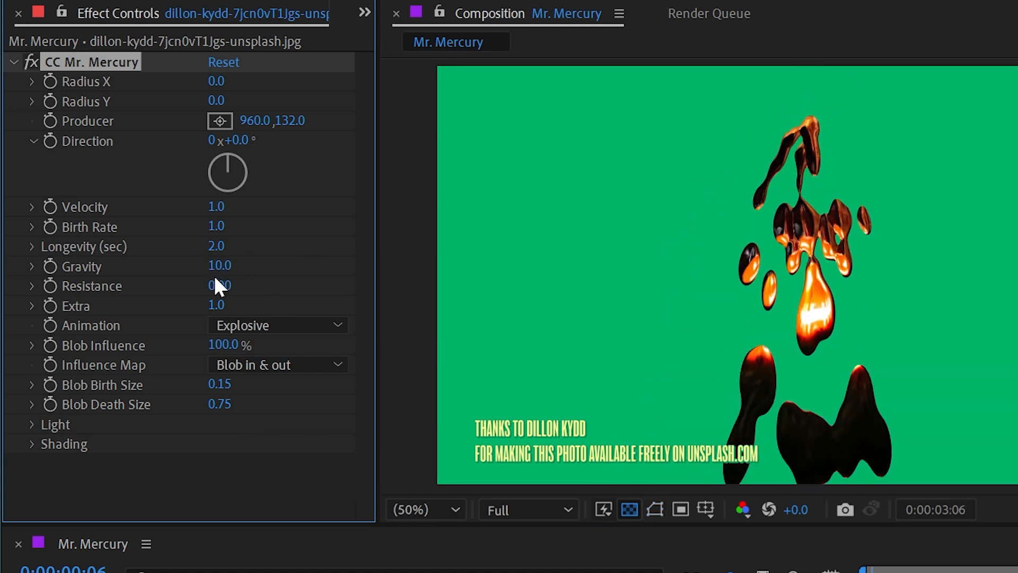
Set the Gravity to 0 and preview the blobs from the first frame.
left_click(218, 266)
type("0")
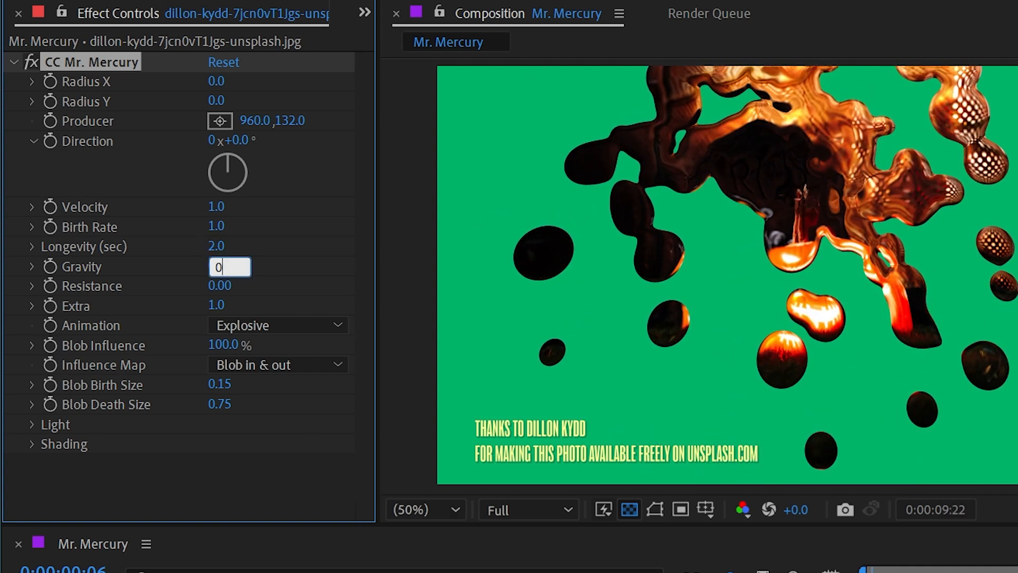
key("Return")
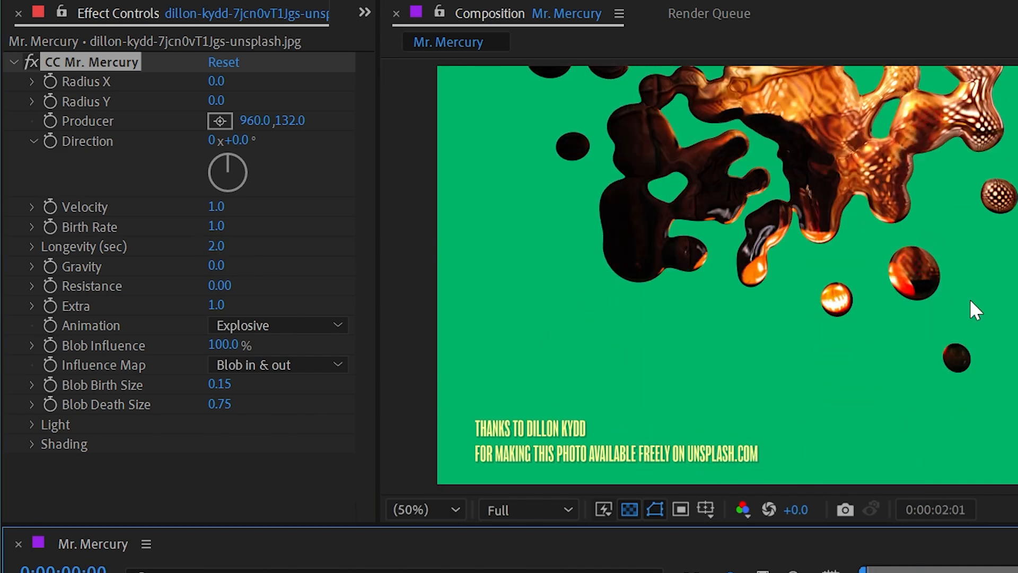
Move the Producer down to 960, 956, set a negative Gravity of -1.1, and play from the first frame.
left_click_drag(219, 266, 900, 119)
left_click_drag(809, 114, 842, 434)
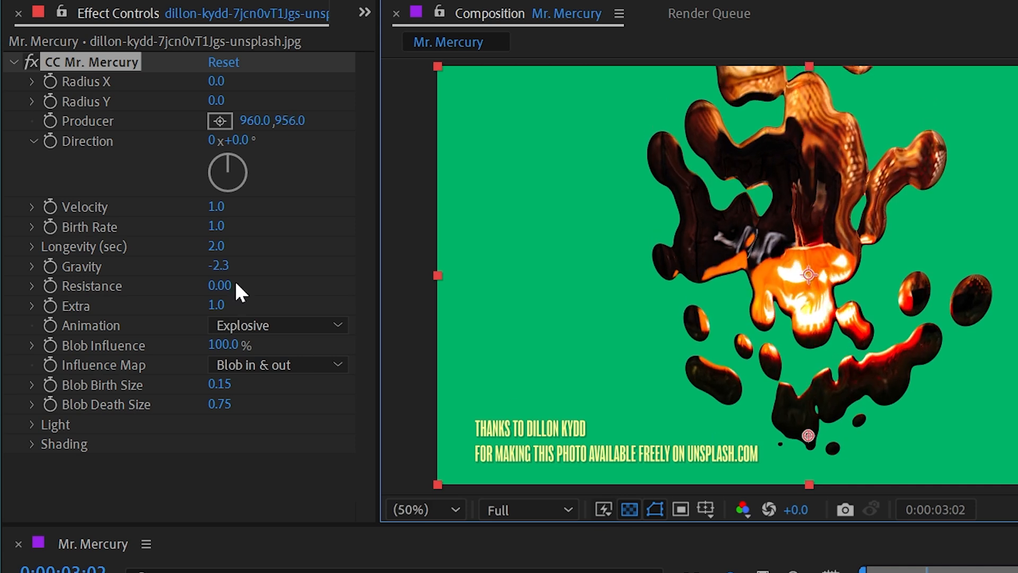
left_click_drag(232, 280, 372, 276)
left_click_drag(927, 570, 864, 570)
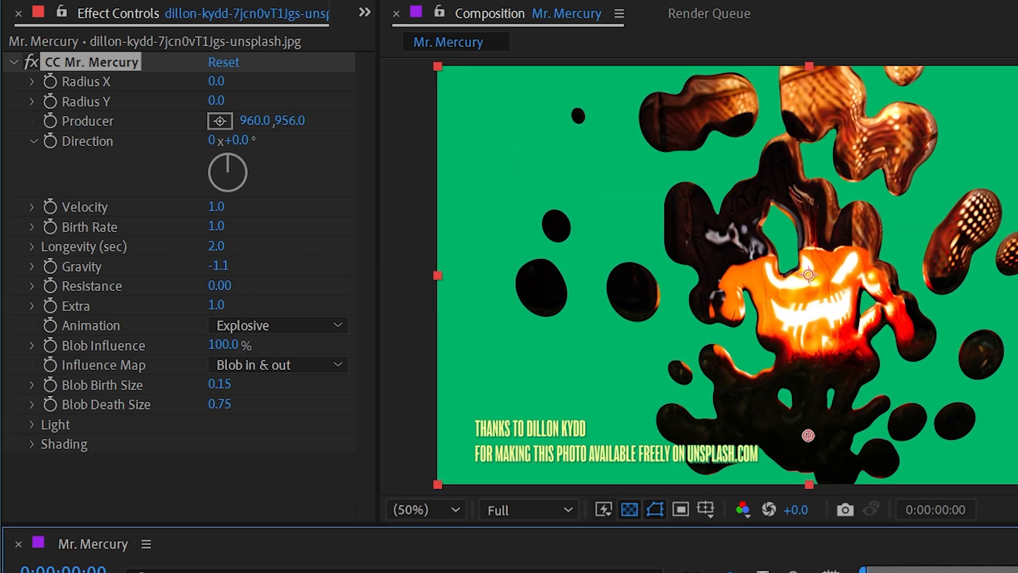
key("space")
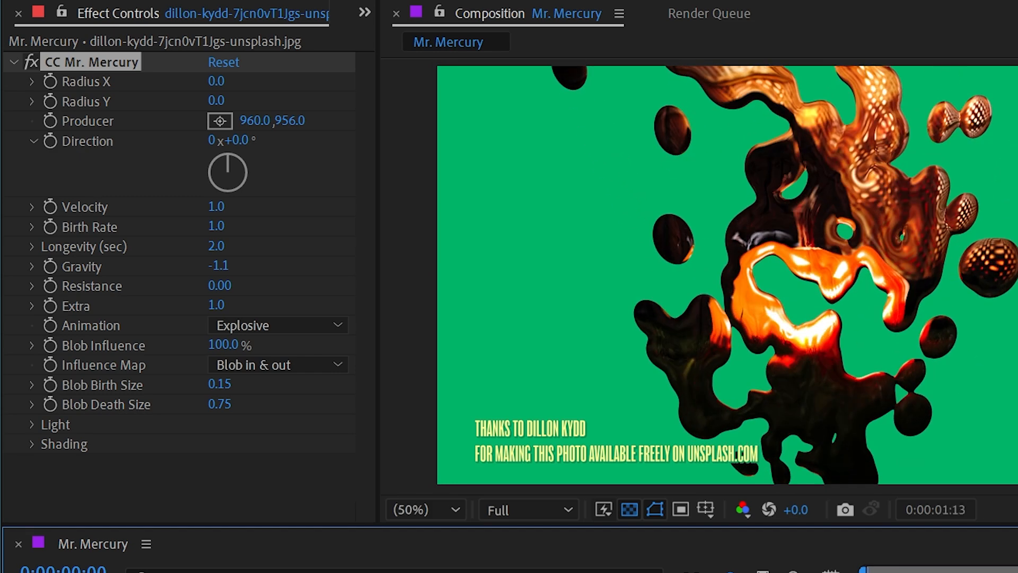
Reset Gravity to its default of 1.0 and move the Producer up to 960, 64.
right_click(84, 266)
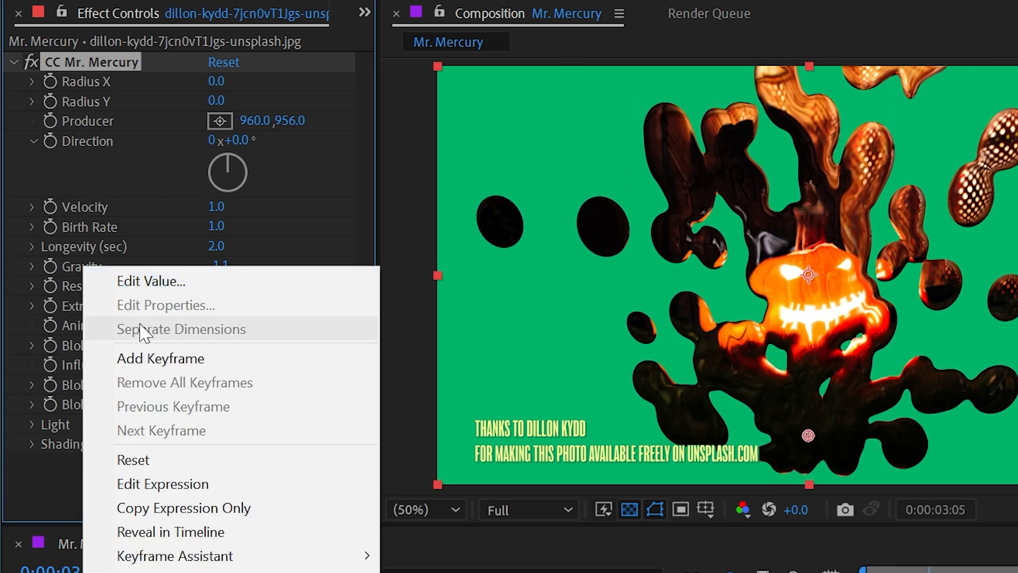
left_click(185, 460)
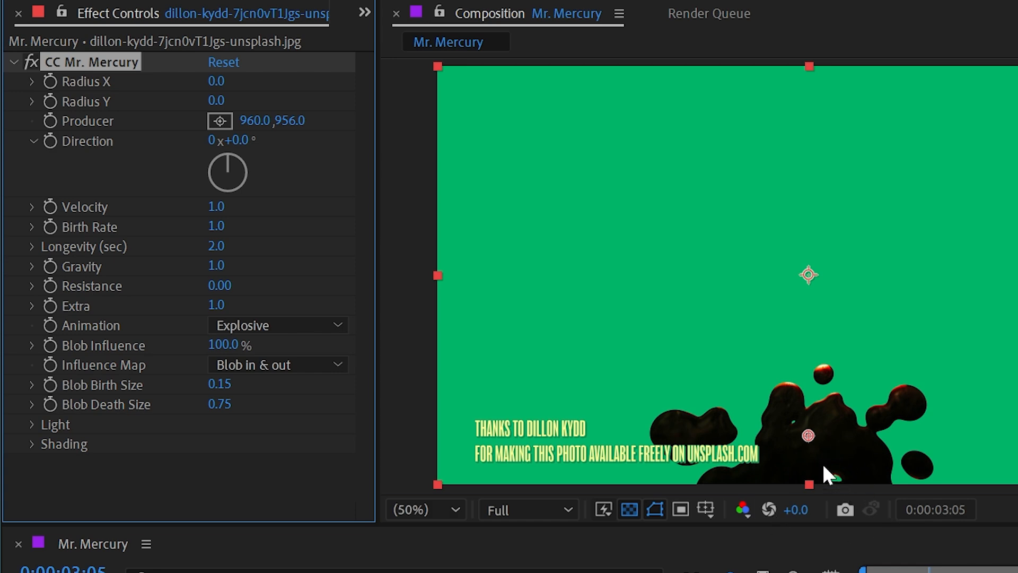
left_click_drag(809, 435, 809, 91)
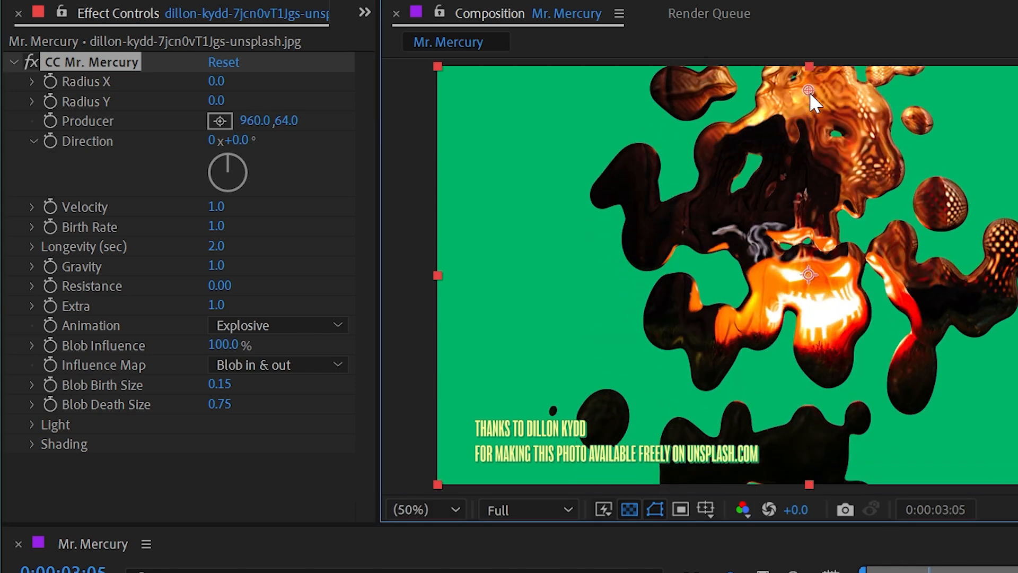
Try a Resistance of 0.83, preview from the first frame, and lower it to 0.38.
left_click_drag(218, 285, 310, 275)
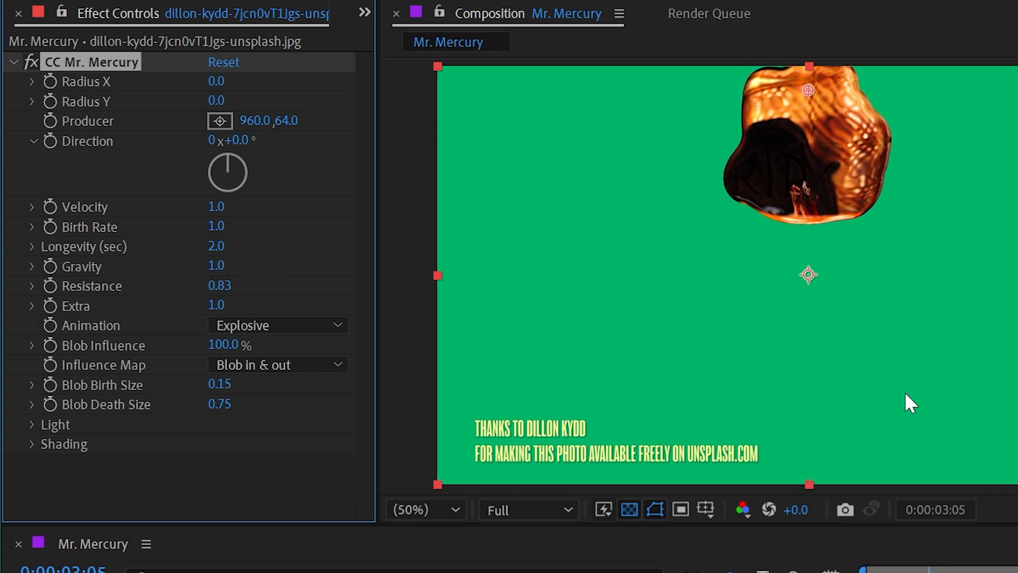
left_click_drag(929, 571, 763, 571)
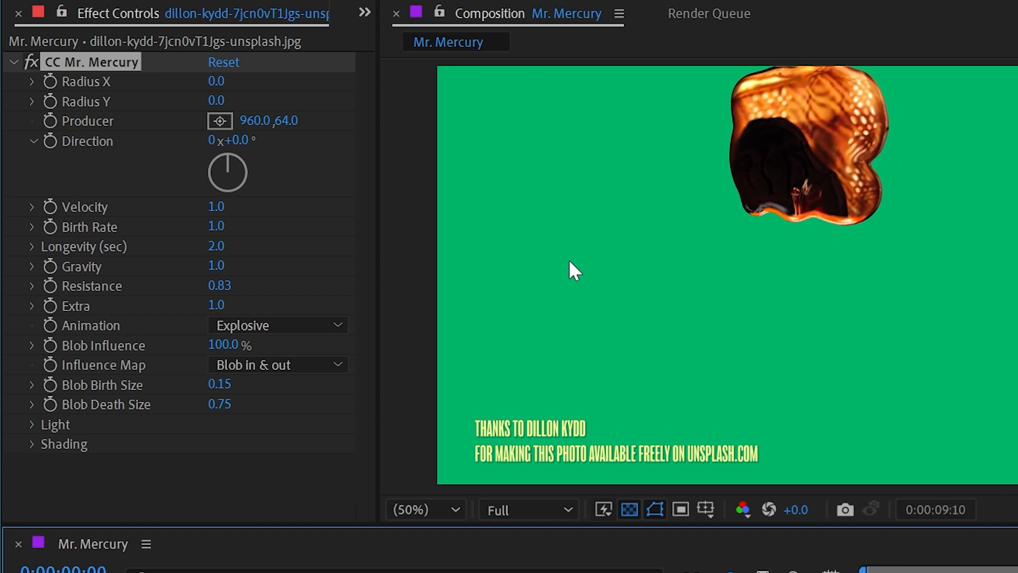
left_click_drag(222, 290, 169, 292)
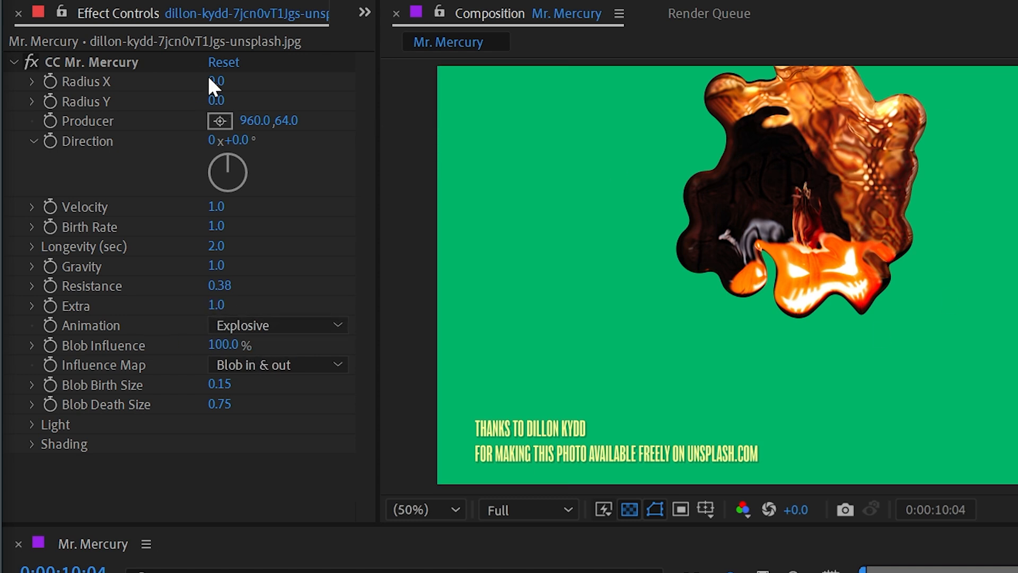
Reset the whole CC Mr. Mercury effect, move its Producer to 960, 170, and scrub to 0:00:01:20.
left_click(223, 62)
left_click_drag(809, 276, 813, 134)
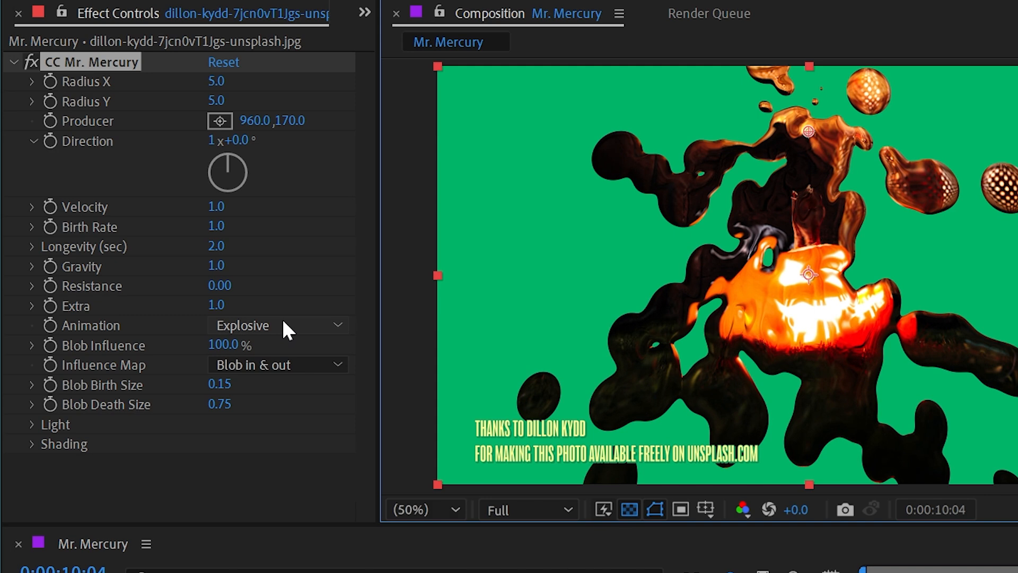
left_click_drag(943, 571, 904, 571)
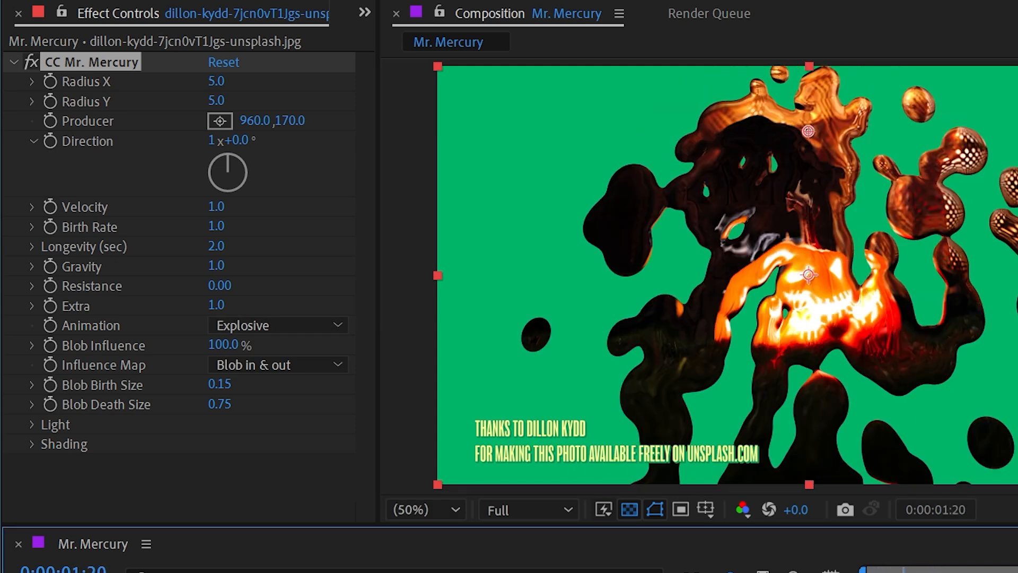
Switch the Animation type to Fractal Explosive and preview it from the first frame.
left_click(300, 326)
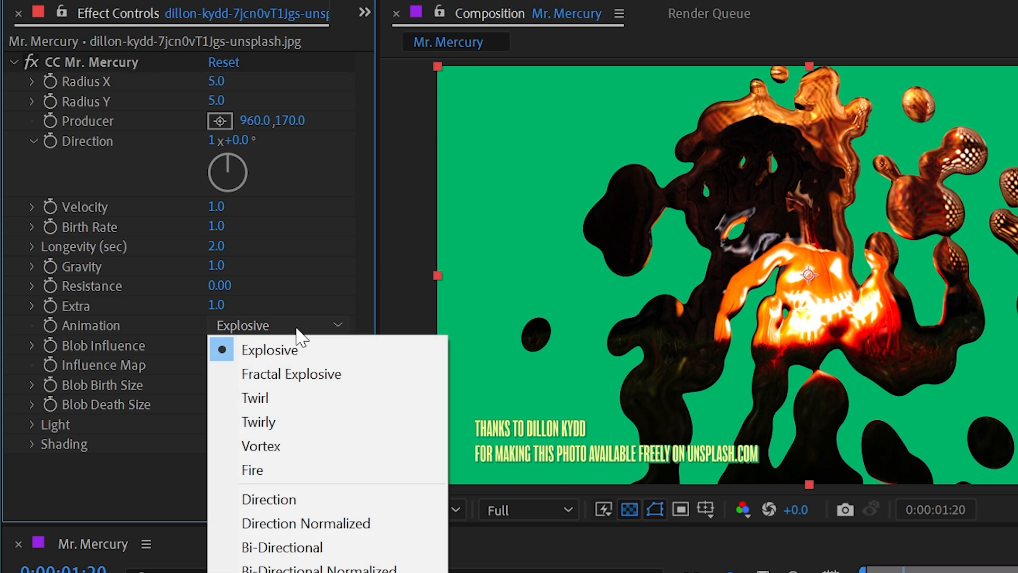
left_click(372, 375)
key("Home")
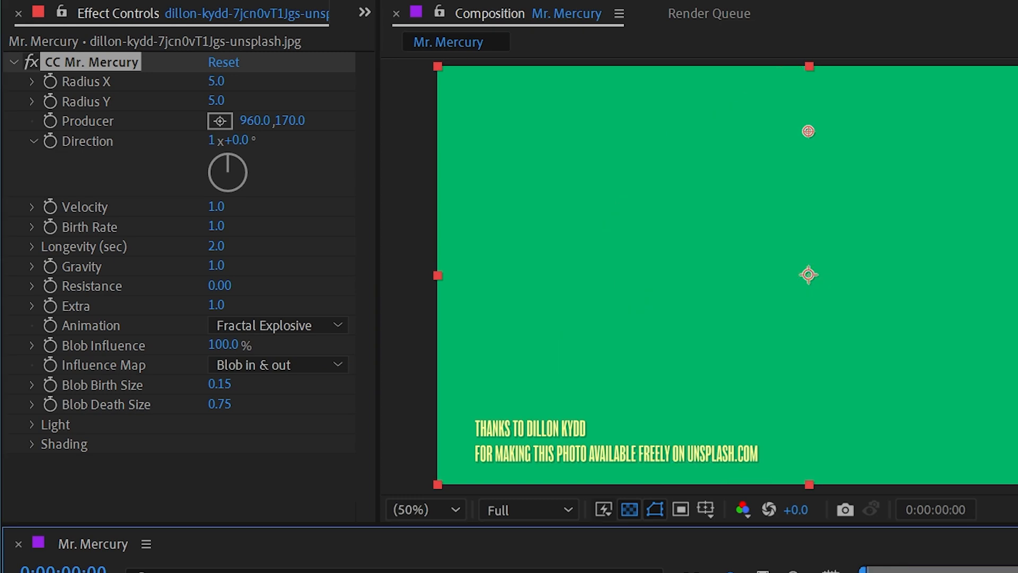
key("space")
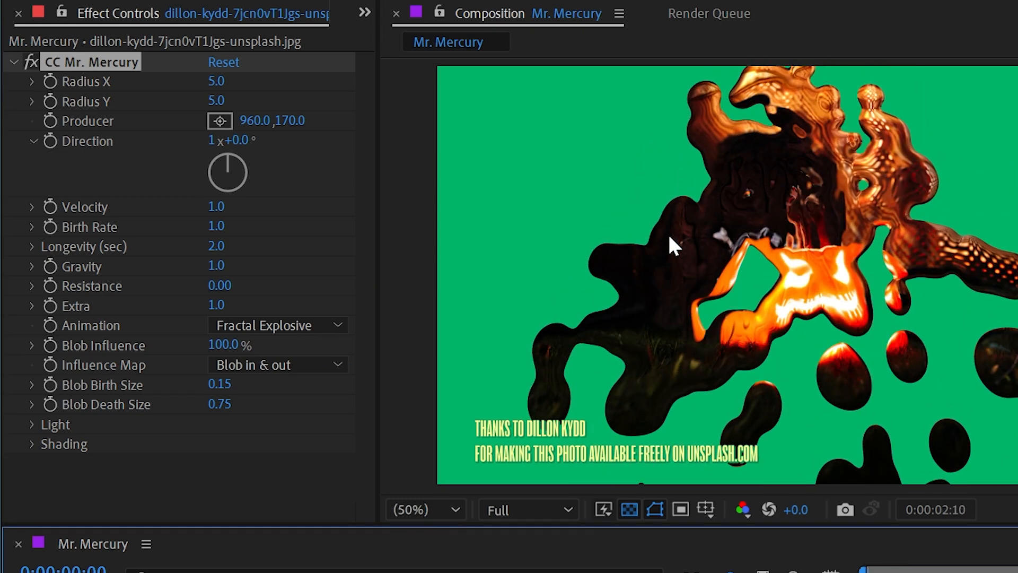
Change the Animation type to Twirl and preview it from the first frame.
left_click(279, 325)
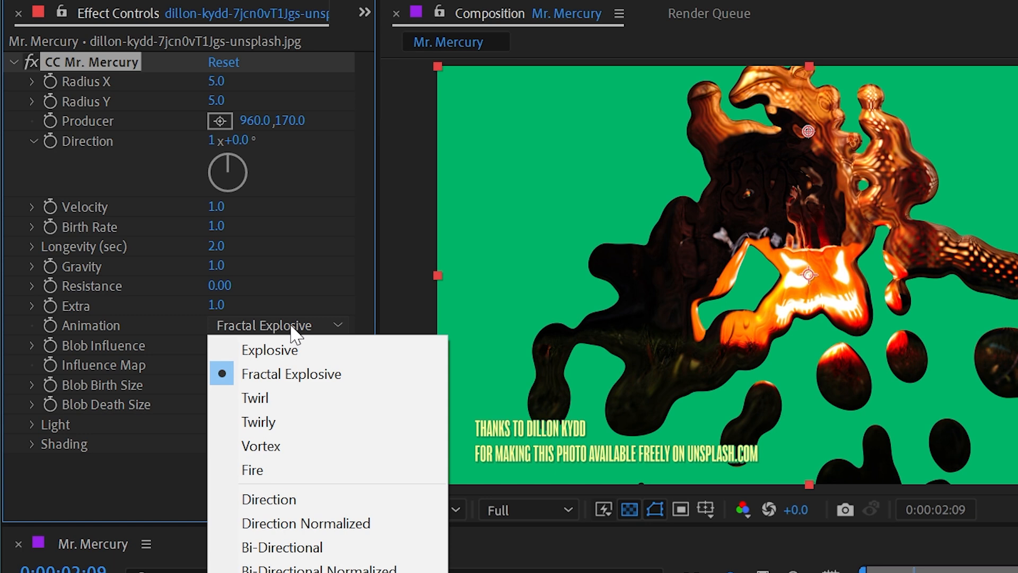
left_click(292, 396)
key("Home")
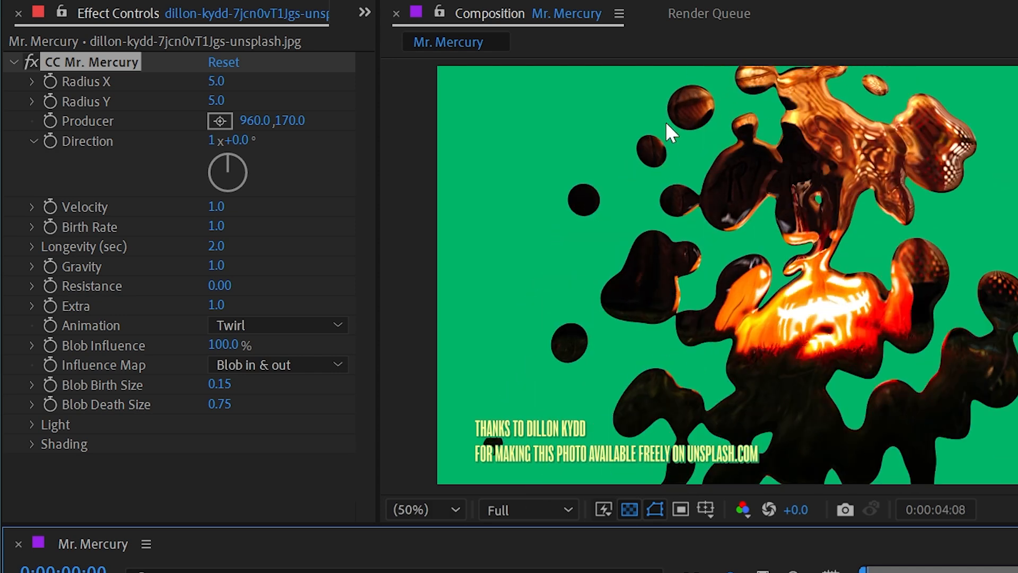
key("space")
Adjust the Twirl motion with Gravity 0, Velocity 1.5 and Resistance 0.39.
left_click(221, 266)
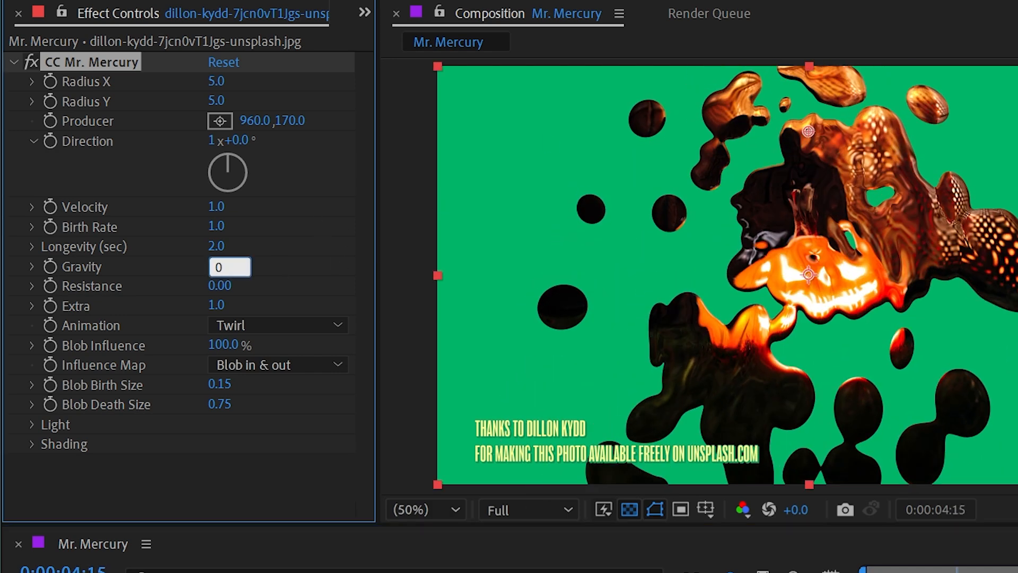
type("0")
key("Return")
left_click_drag(224, 211, 267, 212)
left_click_drag(222, 286, 277, 275)
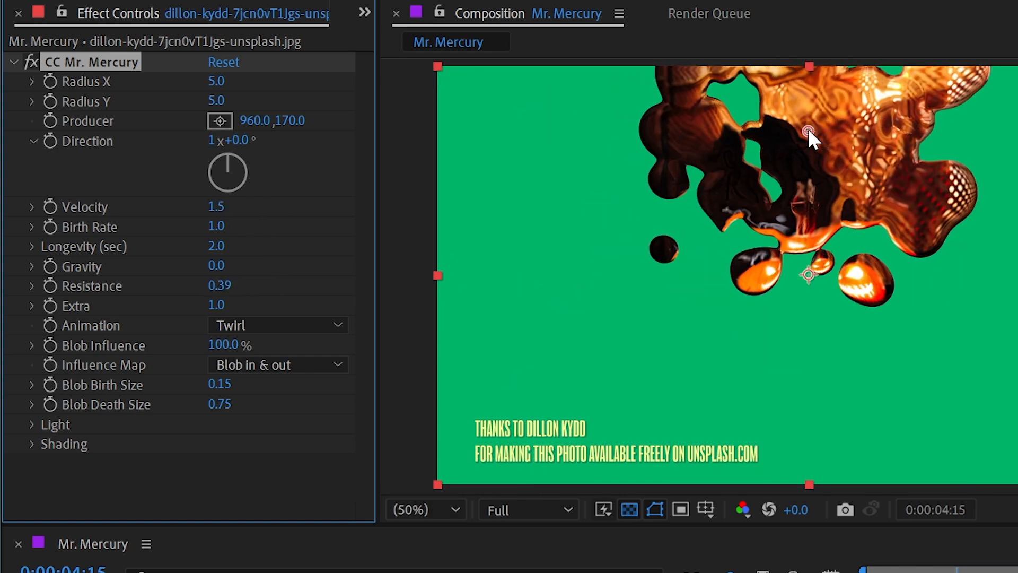
Move the Producer to the image centre at 960, 530 and play the Twirl animation from the first frame.
left_click_drag(806, 129, 807, 276)
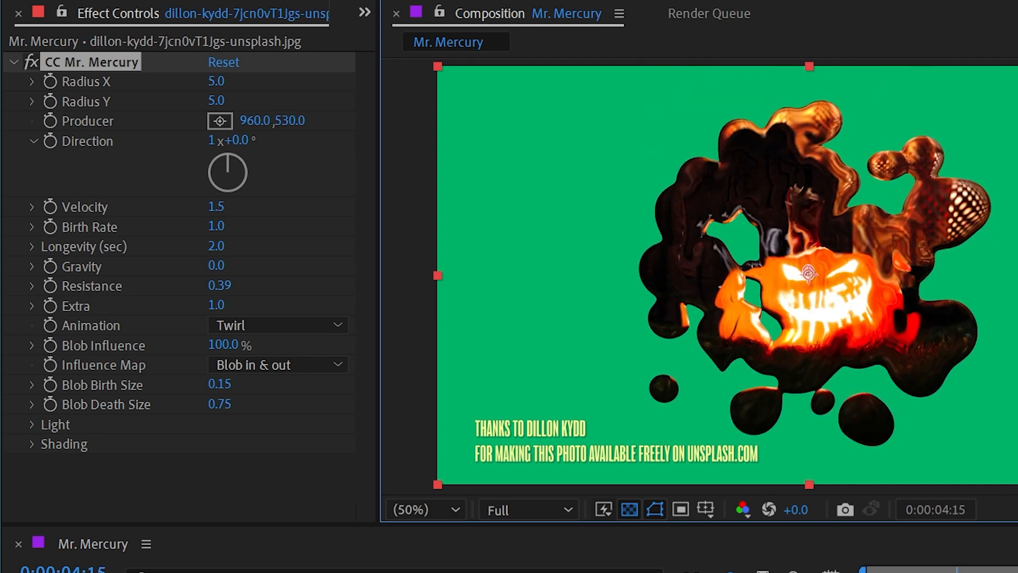
key("Home")
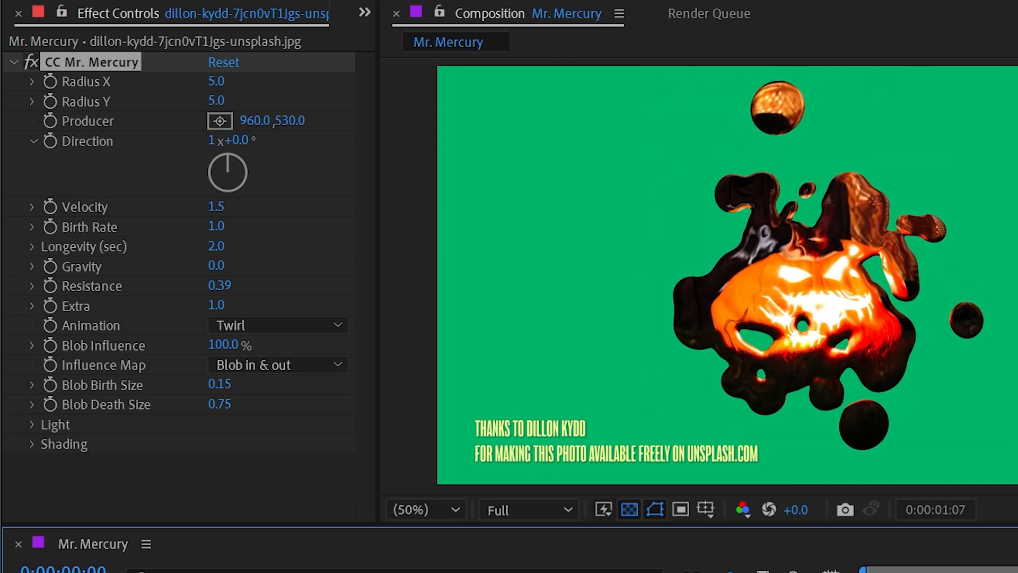
Raise the Twirl animation's Velocity to 2.3 and Resistance to 0.80, and play the preview.
left_click_drag(233, 210, 325, 214)
left_click_drag(217, 286, 255, 278)
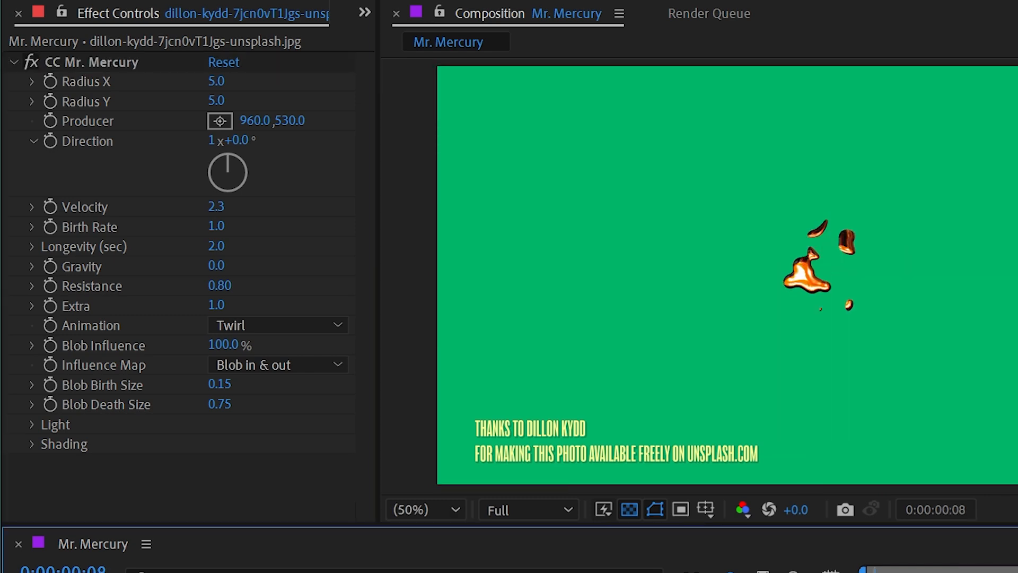
key("space")
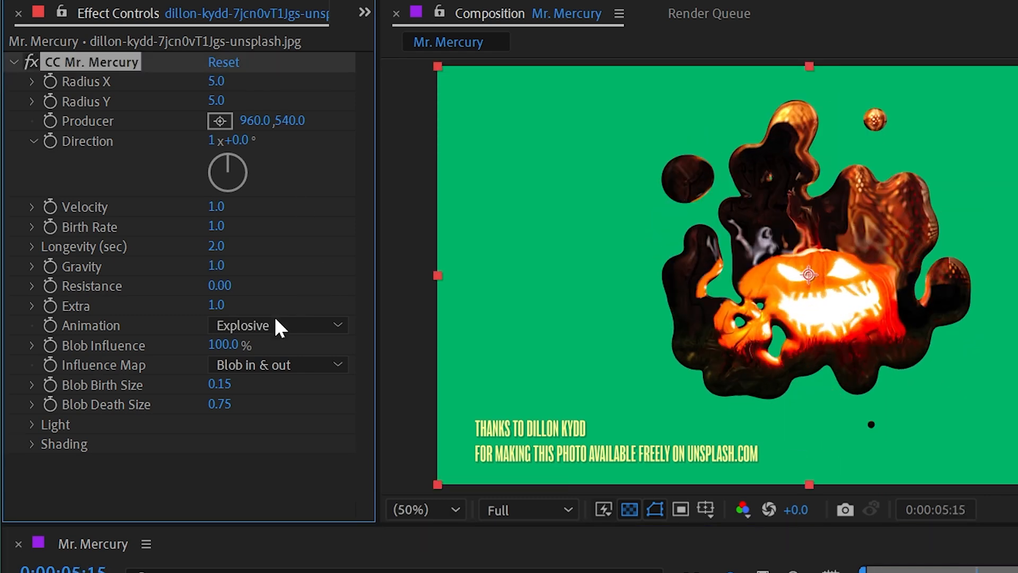
Switch the Animation type to Twirly with default settings, move the Producer up to 960, 310, and preview from the first frame.
left_click(273, 325)
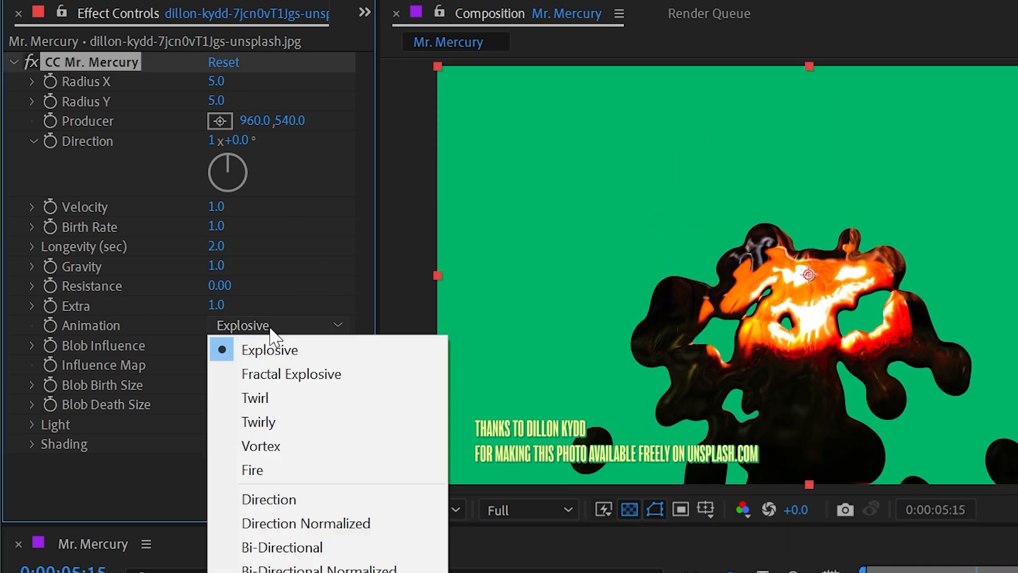
left_click(309, 427)
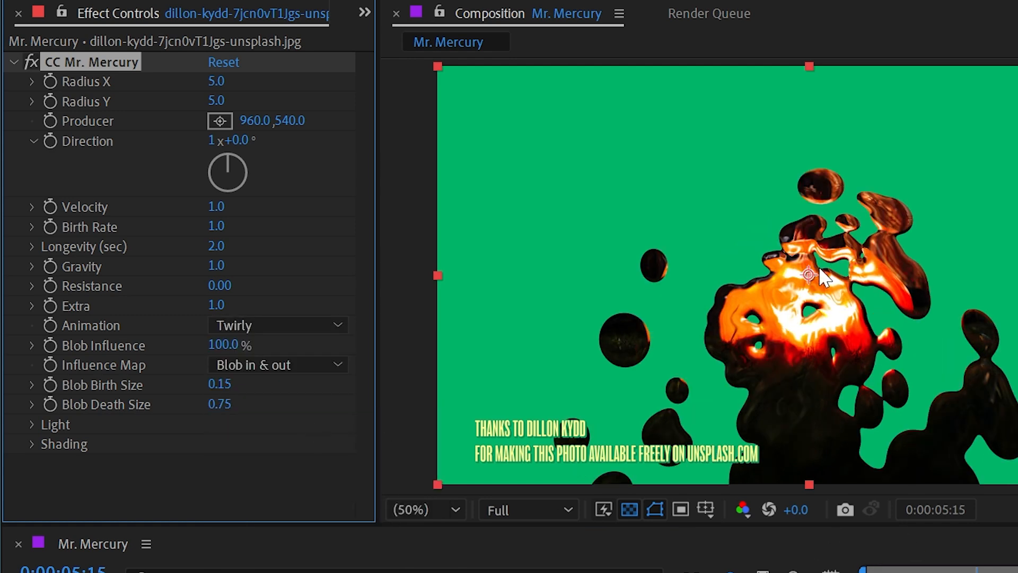
left_click_drag(805, 274, 809, 184)
left_click(866, 572)
key("Home")
key("space")
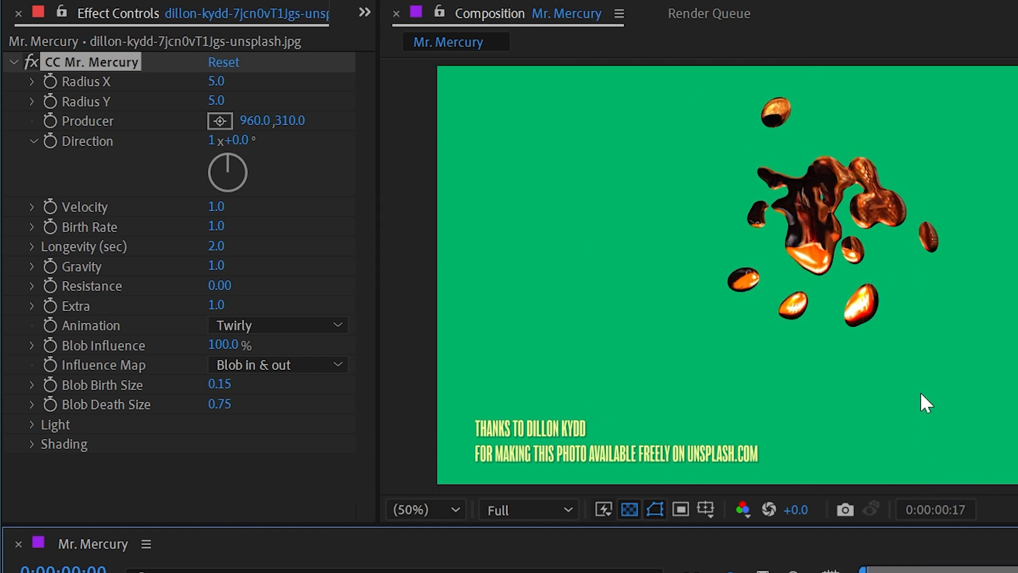
key("space")
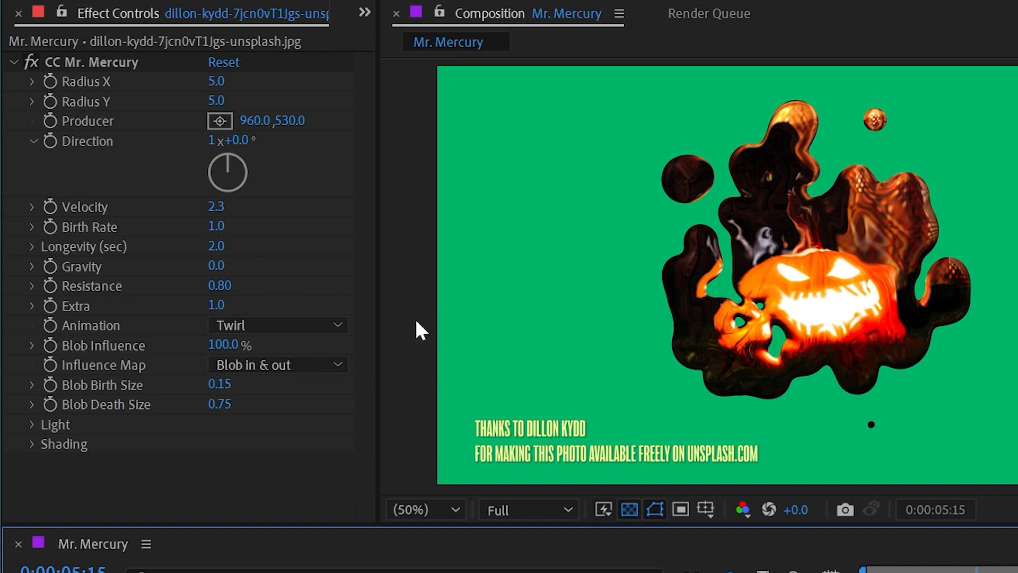
Replay the Twirl animation, change the Animation type to Twirly, and preview it from the first frame.
key("Home")
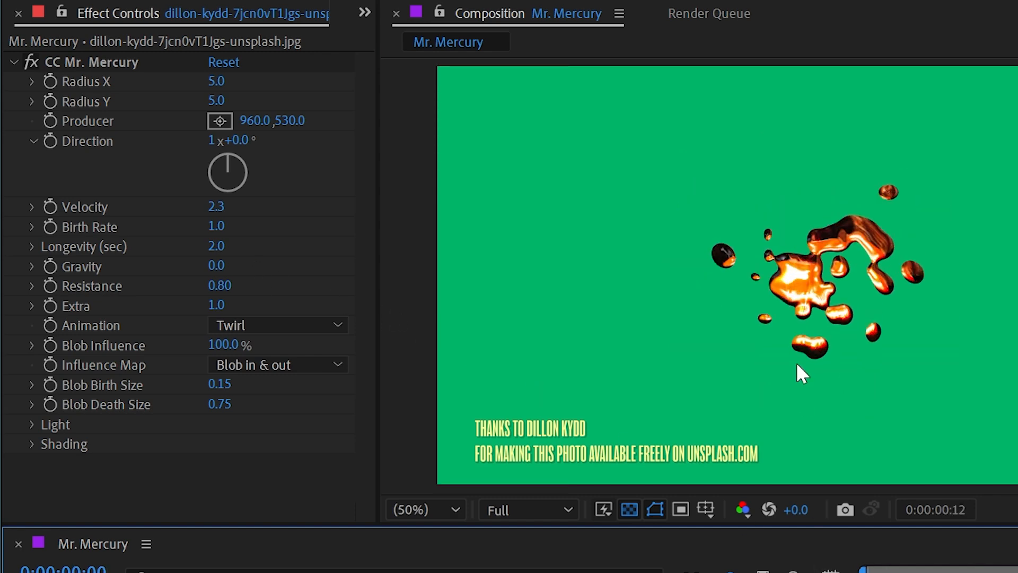
left_click(305, 328)
left_click(287, 417)
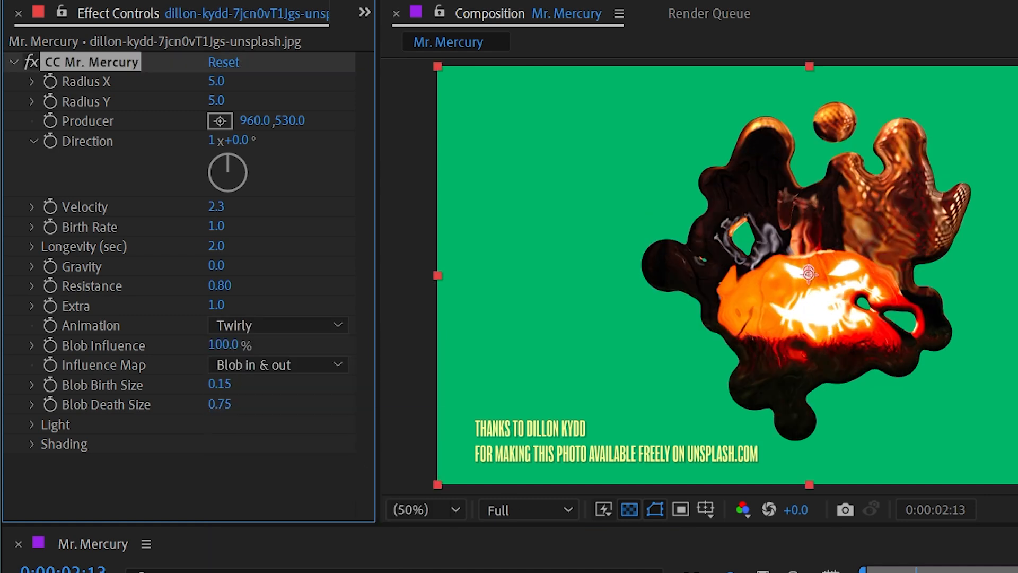
key("Home")
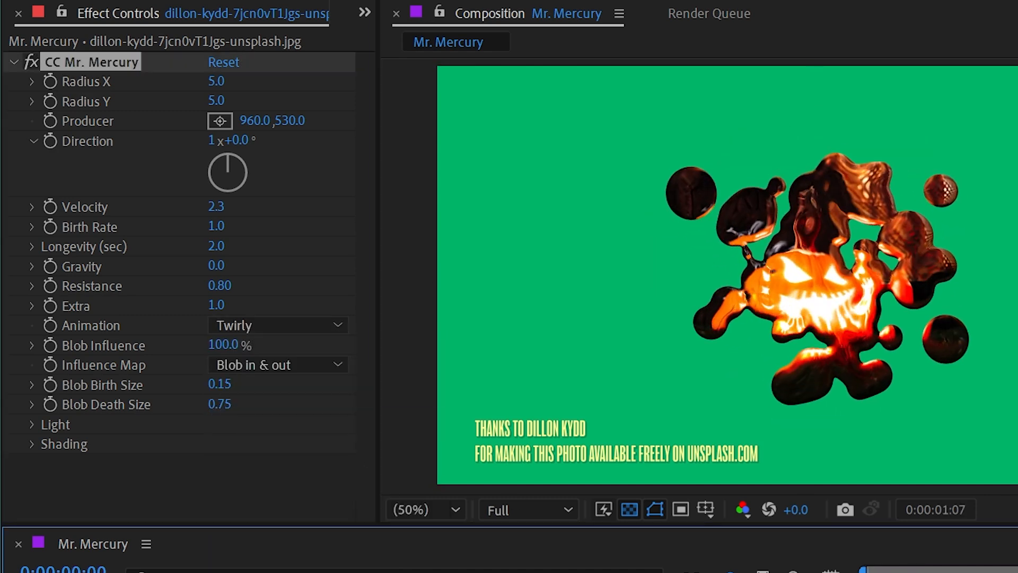
key("space")
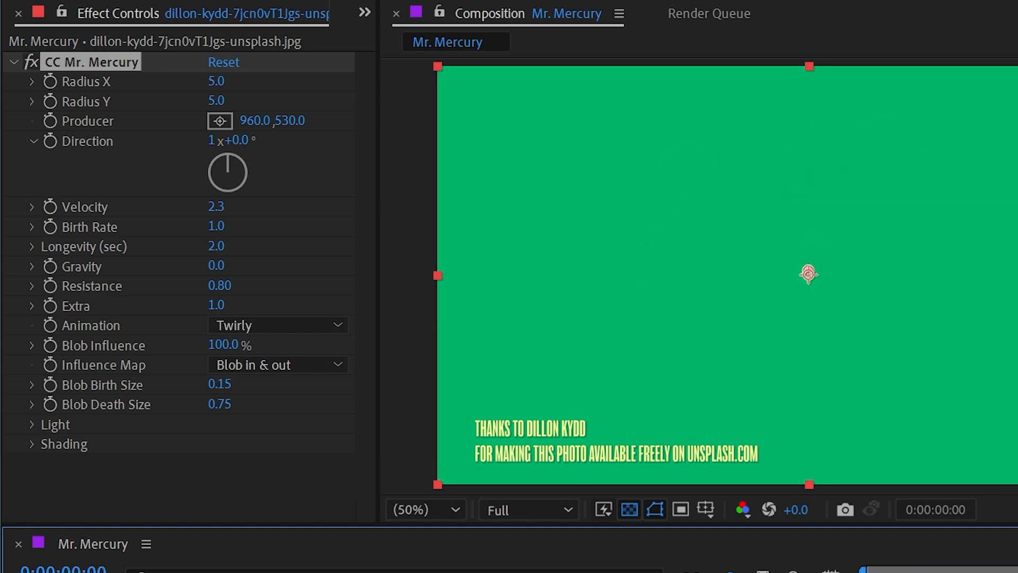
Change the Animation type to Vortex and return the playhead to the first frame.
left_click_drag(864, 571, 900, 571)
left_click(266, 325)
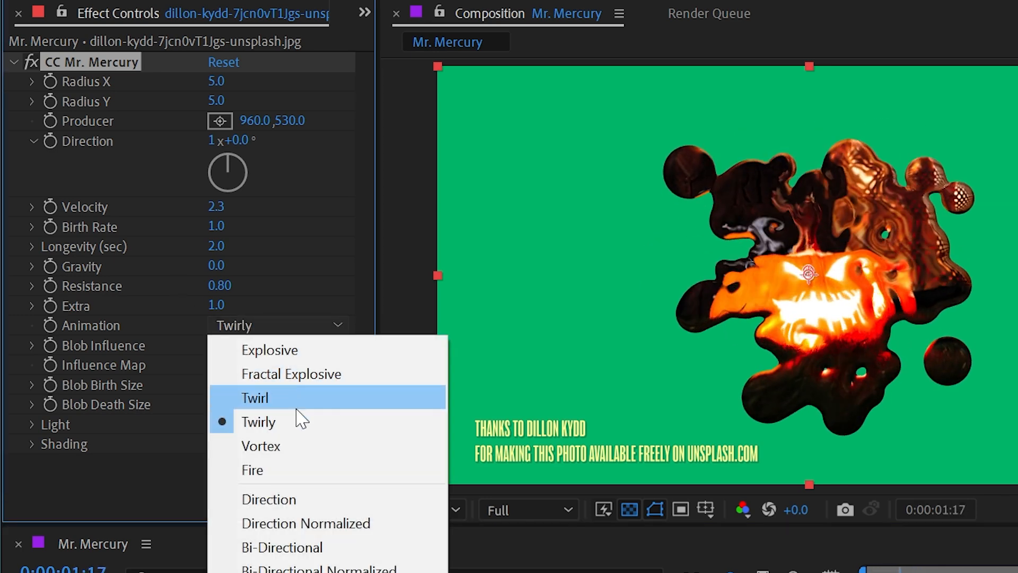
left_click(297, 447)
left_click_drag(900, 570, 864, 571)
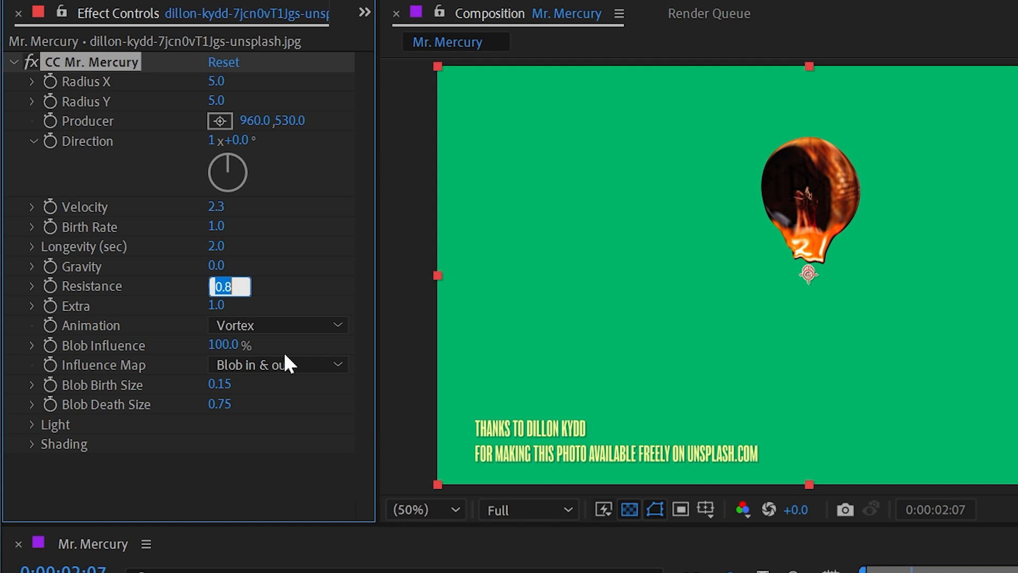
Set the Vortex Resistance to 0 and Velocity to 1, and move the Producer down to 960, 866.
type("00")
key("Return")
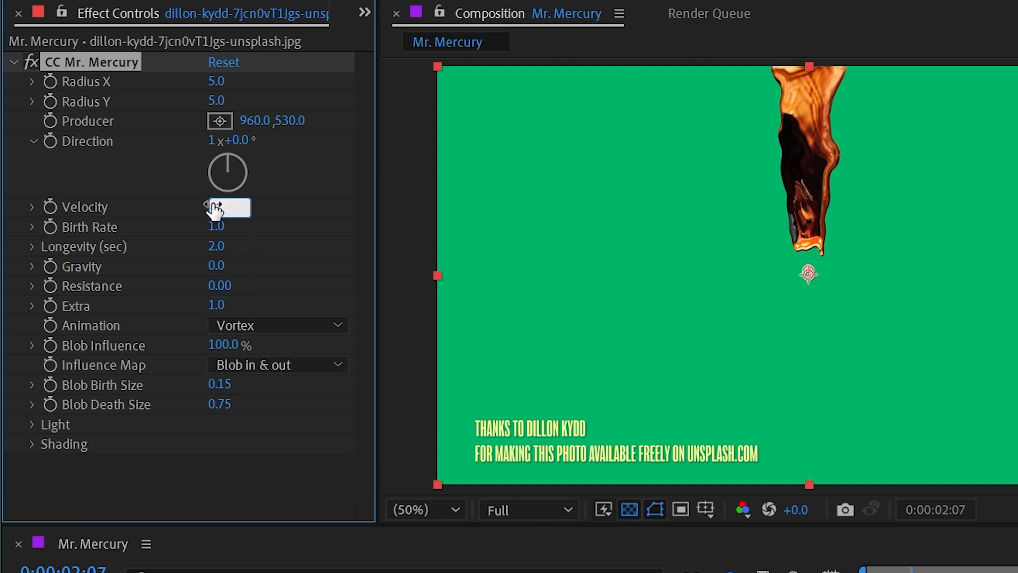
type("1")
key("Return")
left_click_drag(805, 276, 842, 404)
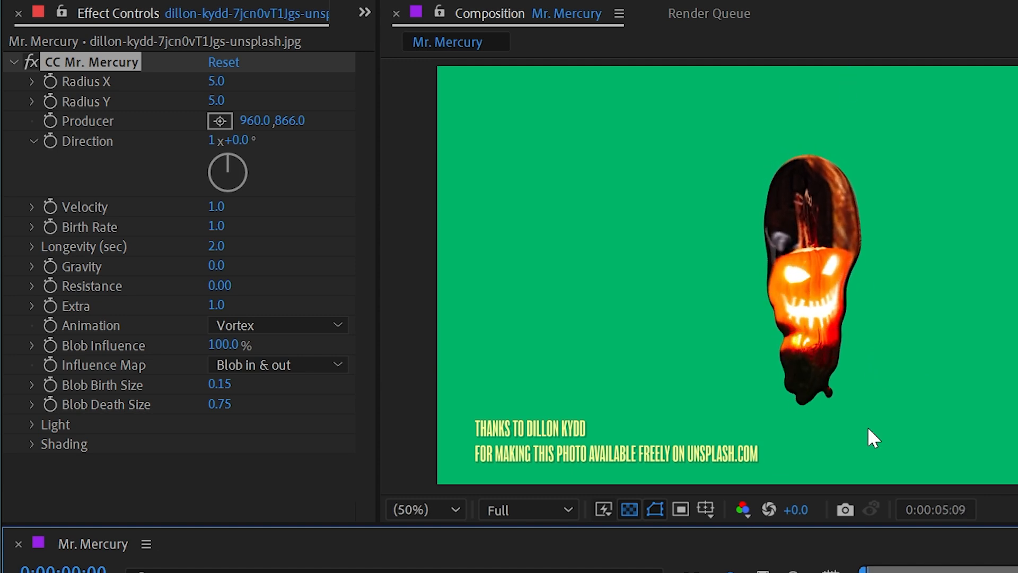
Set the Vortex Gravity to 1 and preview the animation from the first frame.
left_click(291, 281)
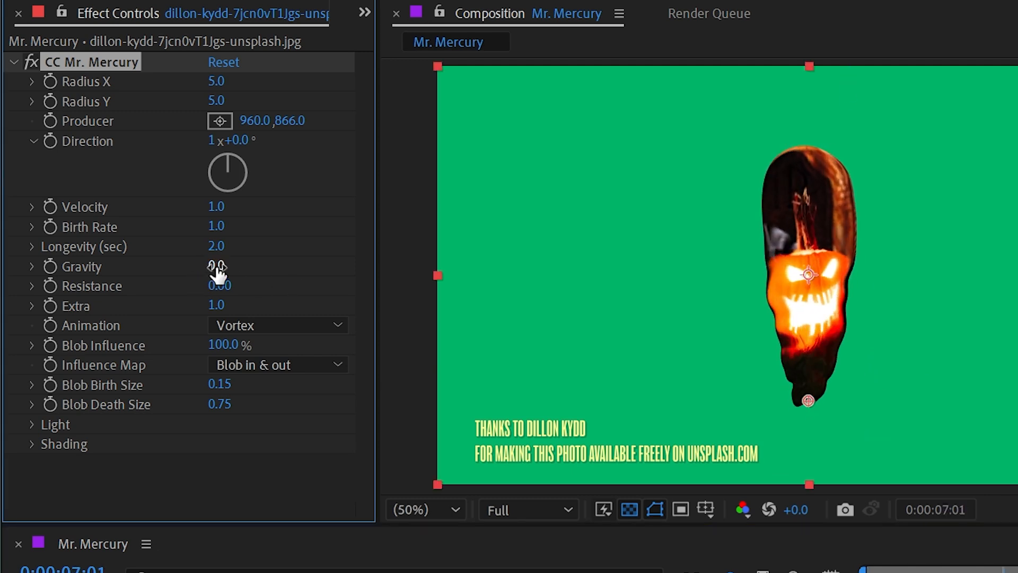
key("Return")
left_click_drag(1001, 572, 864, 572)
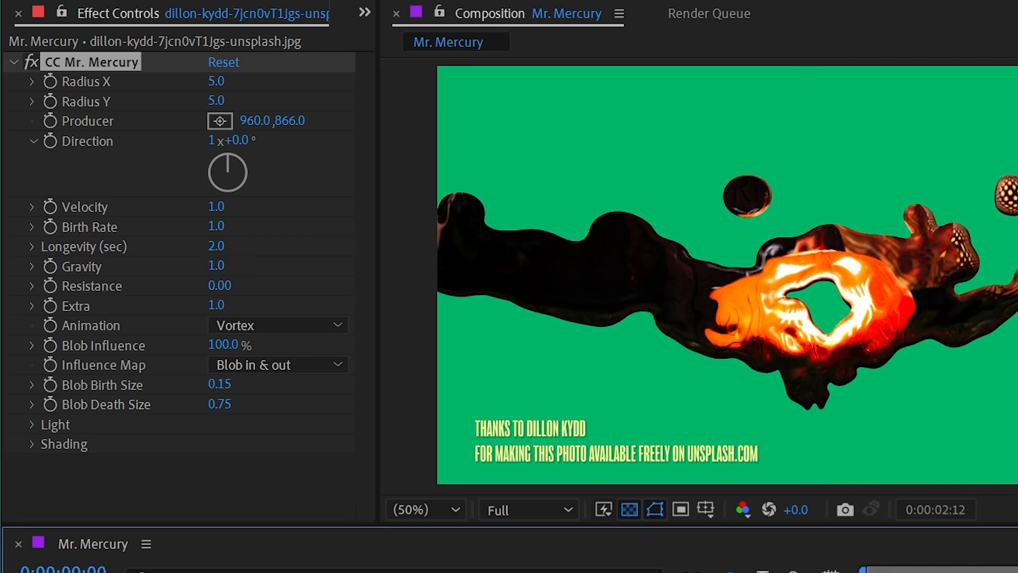
Set Gravity to 0.2 and Velocity to 1.5, move the Producer to 960, 988, and preview from the first frame.
left_click_drag(218, 286, 122, 267)
left_click_drag(216, 206, 268, 206)
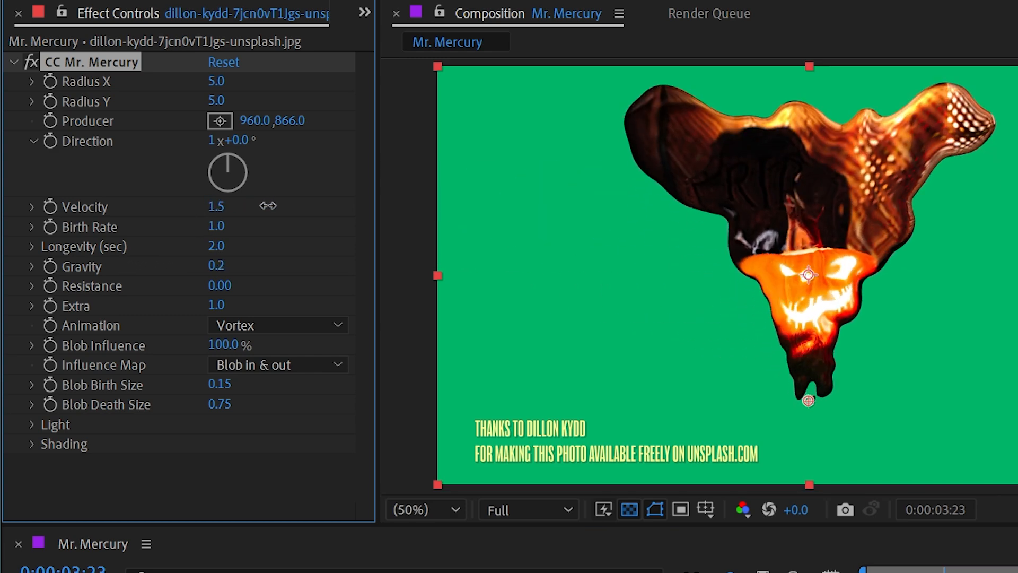
left_click_drag(820, 393, 809, 441)
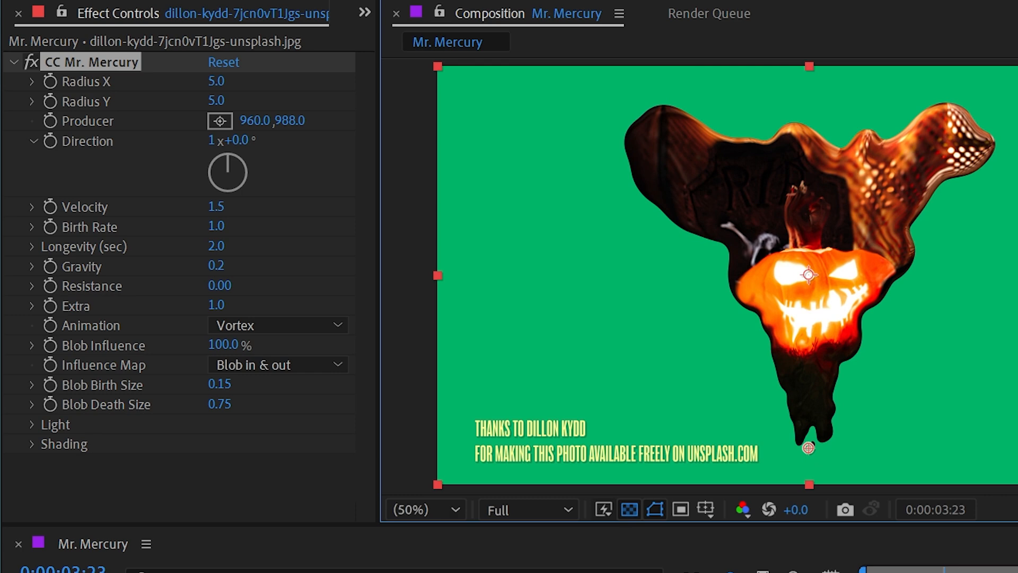
key("Home")
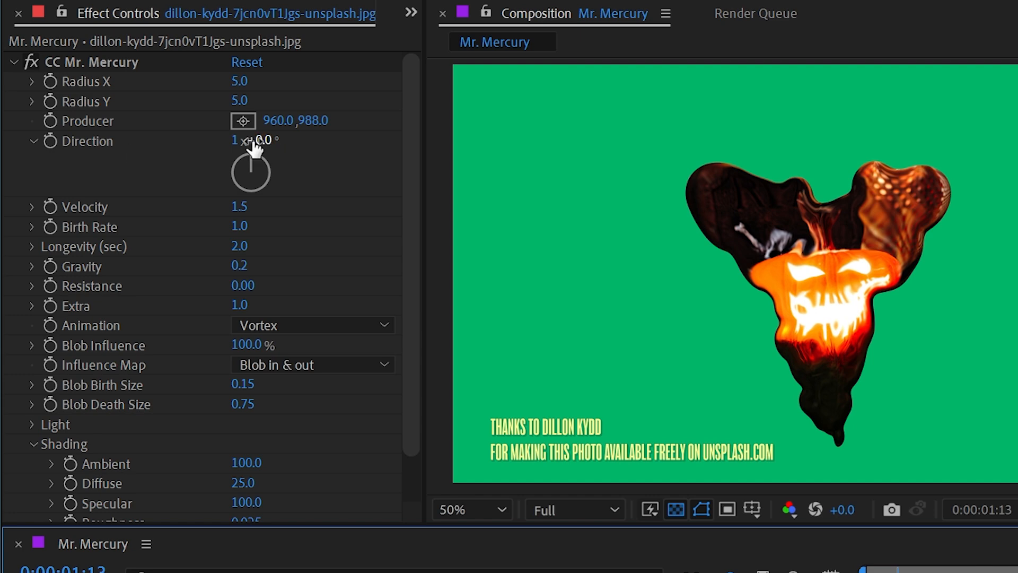
Set the Direction to 0 revolutions and preview the Vortex animation from the first frame.
left_click_drag(254, 149, 363, 123)
key("ctrl+z")
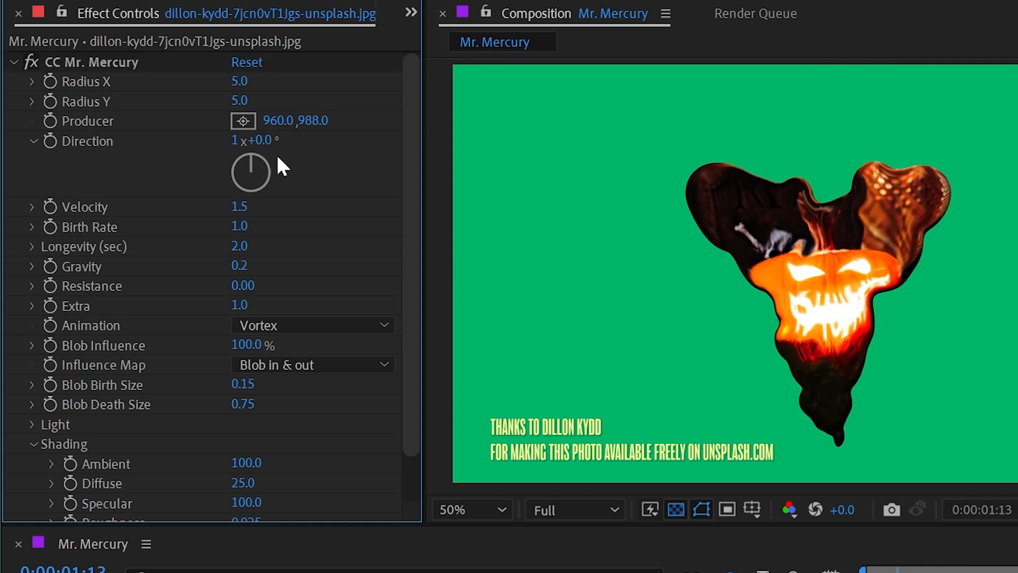
type("0")
key("Return")
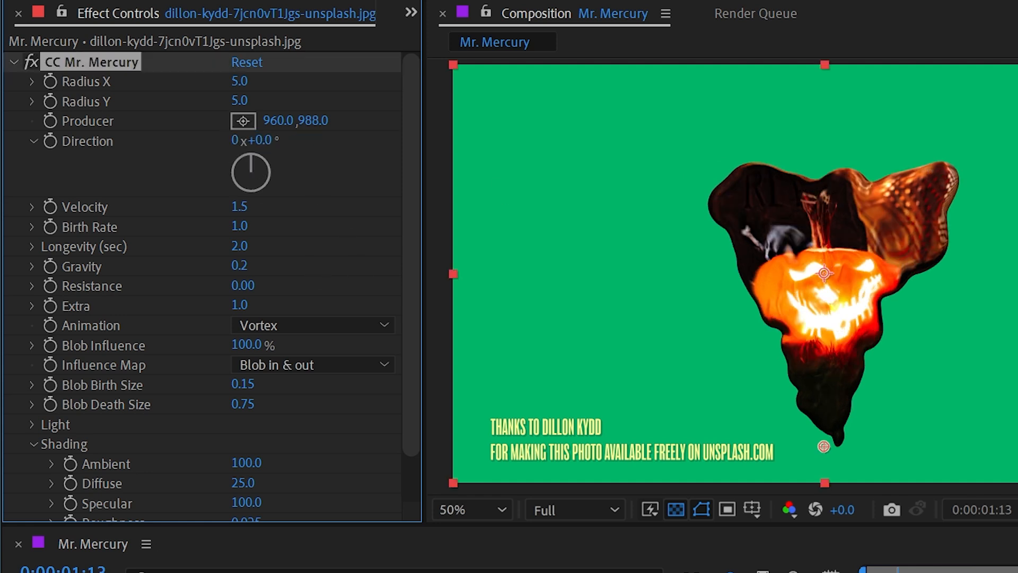
key("Home")
key("space")
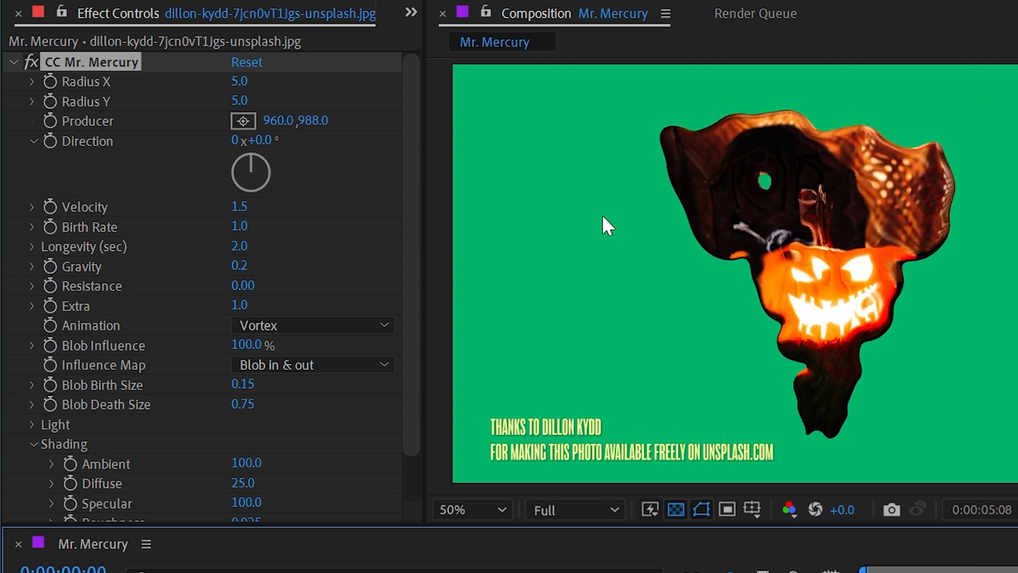
Set the Direction to 5 revolutions to compare its influence on the Vortex animation.
left_click(235, 140)
type("5")
key("Return")
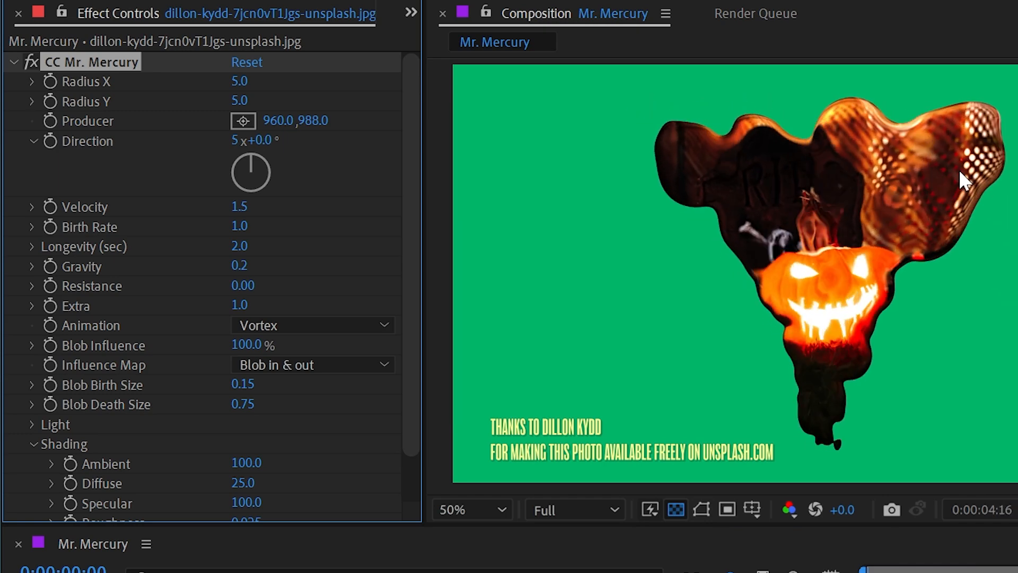
Raise the Direction to 15 revolutions and preview the Vortex animation.
left_click(235, 138)
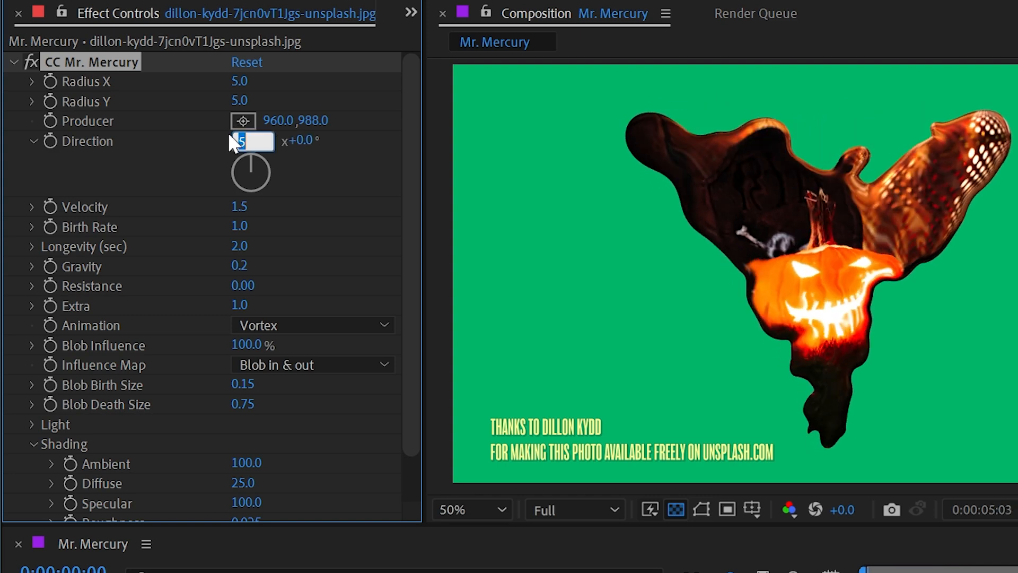
type("15")
key("Return")
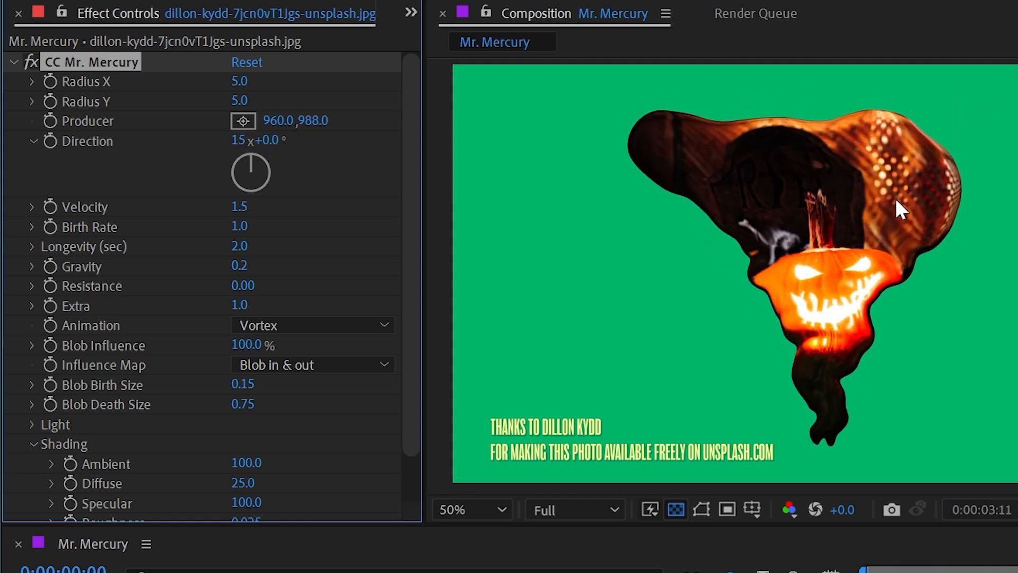
key("space")
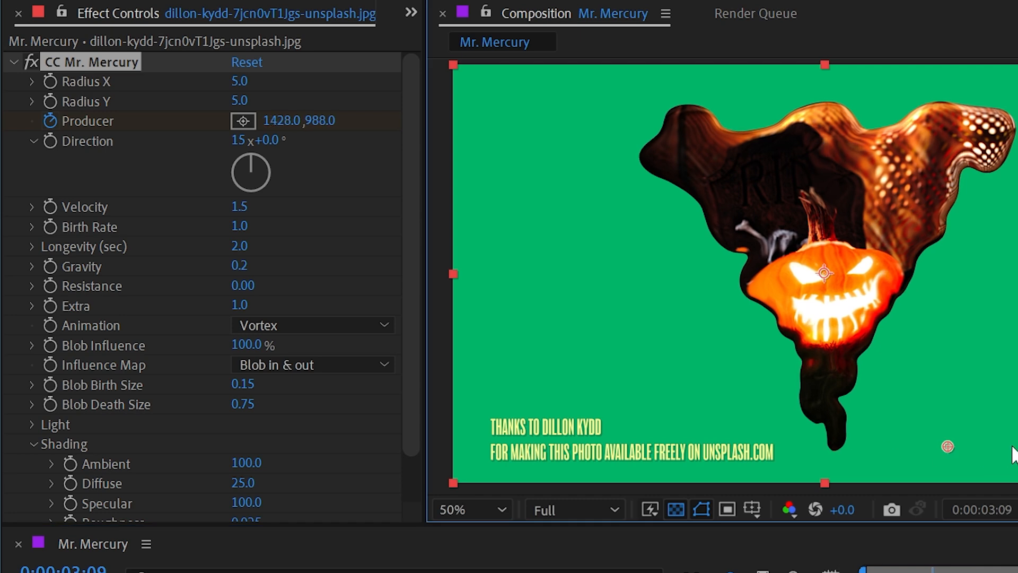
Move the keyframed Producer to about 1570, 988 at 0:00:03:09, preview its movement, and set the Direction to 8 revolutions.
left_click_drag(1009, 447, 1017, 447)
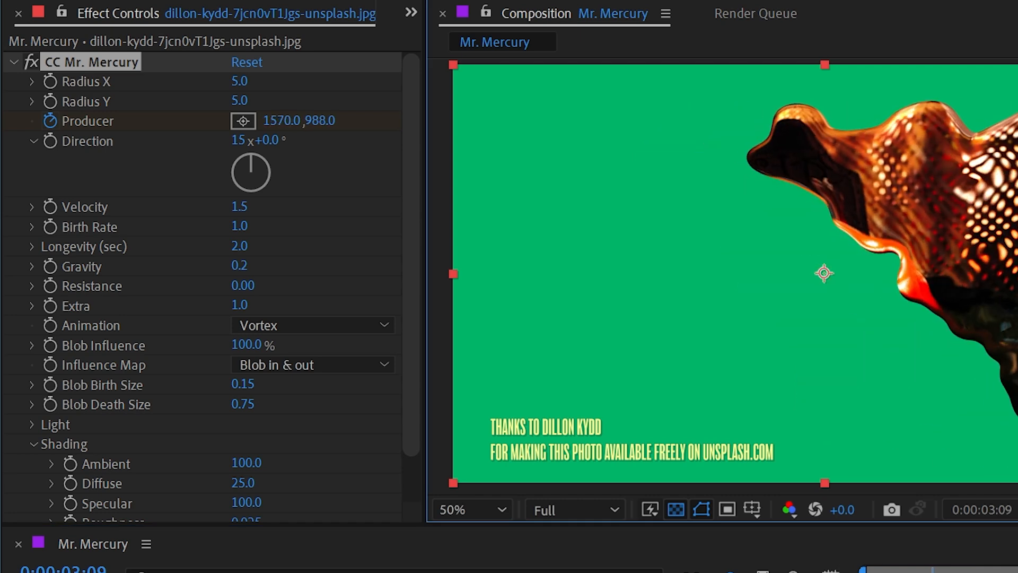
key("Home")
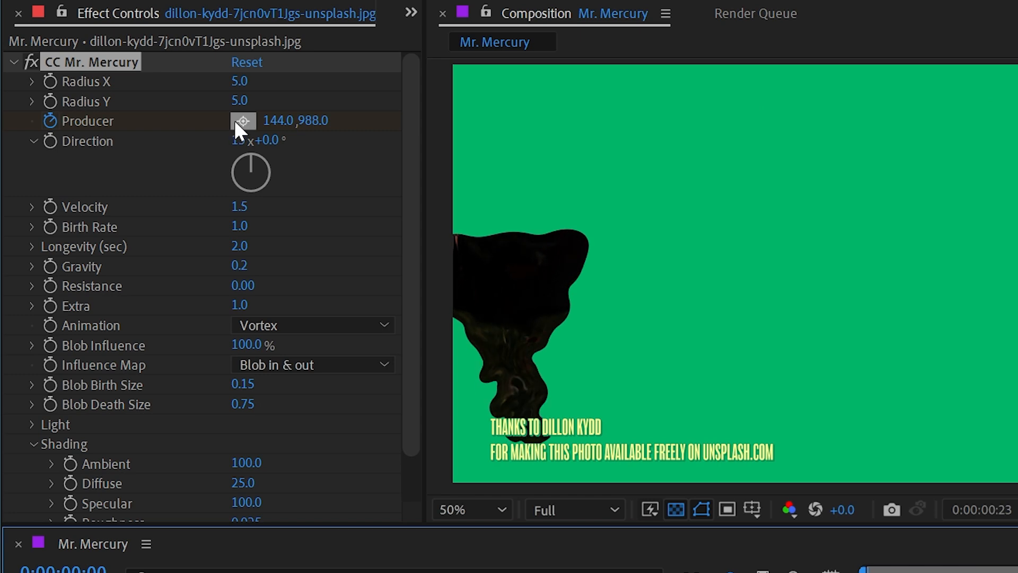
left_click(240, 140)
type("8")
key("Return")
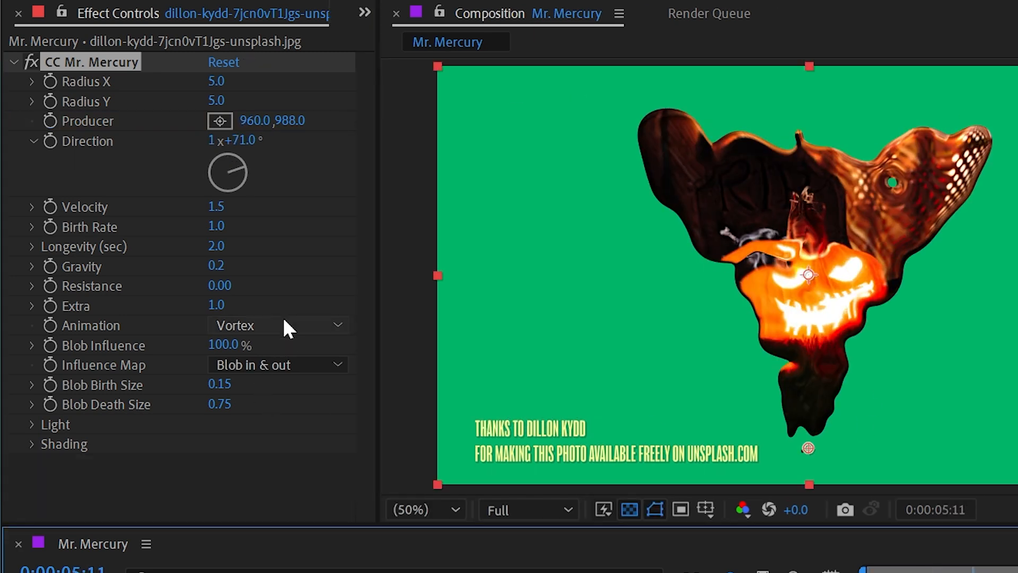
Reset CC Mr. Mercury to its default settings and change the Animation type to Fire.
left_click(289, 325)
left_click(288, 471)
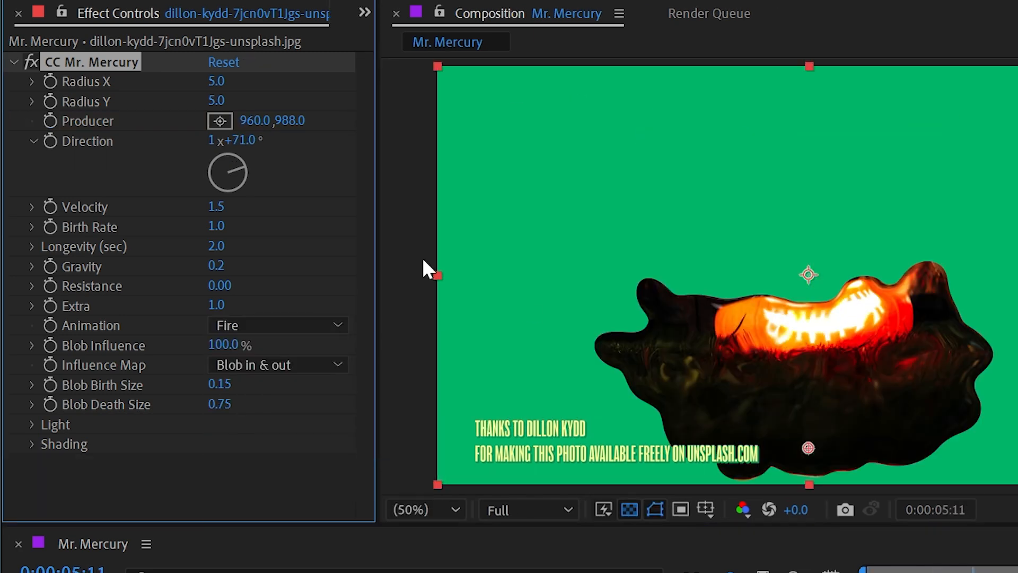
left_click(223, 61)
left_click(286, 325)
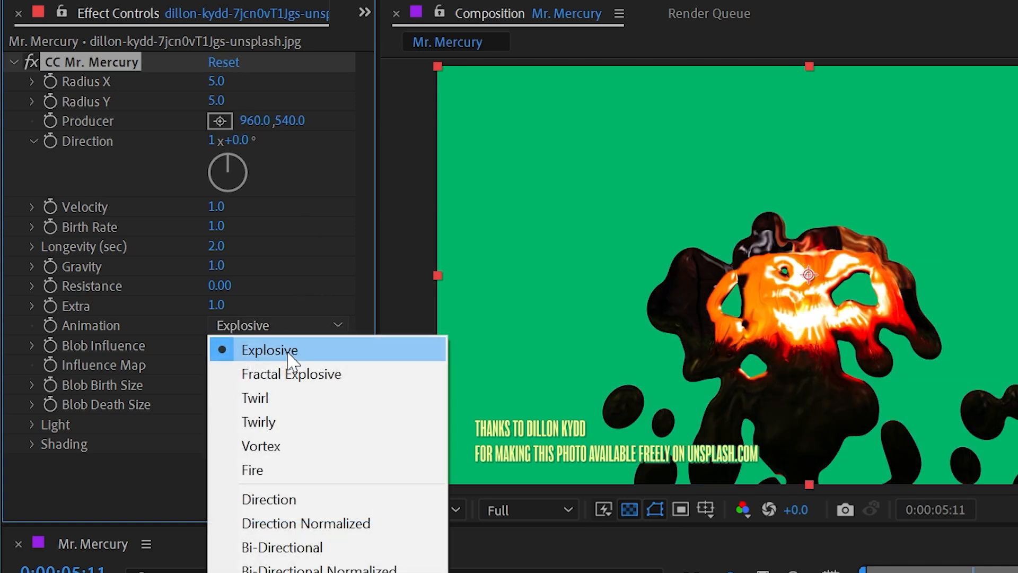
left_click(287, 470)
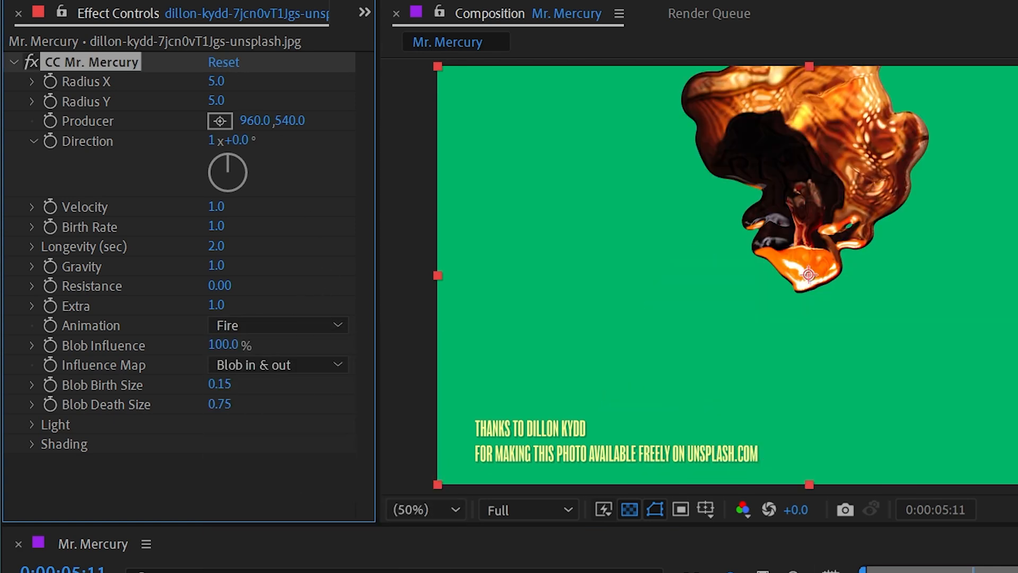
Move the Producer to the image's lower edge at 960, 1012 and preview the Fire animation from the first frame.
left_click_drag(806, 276, 819, 461)
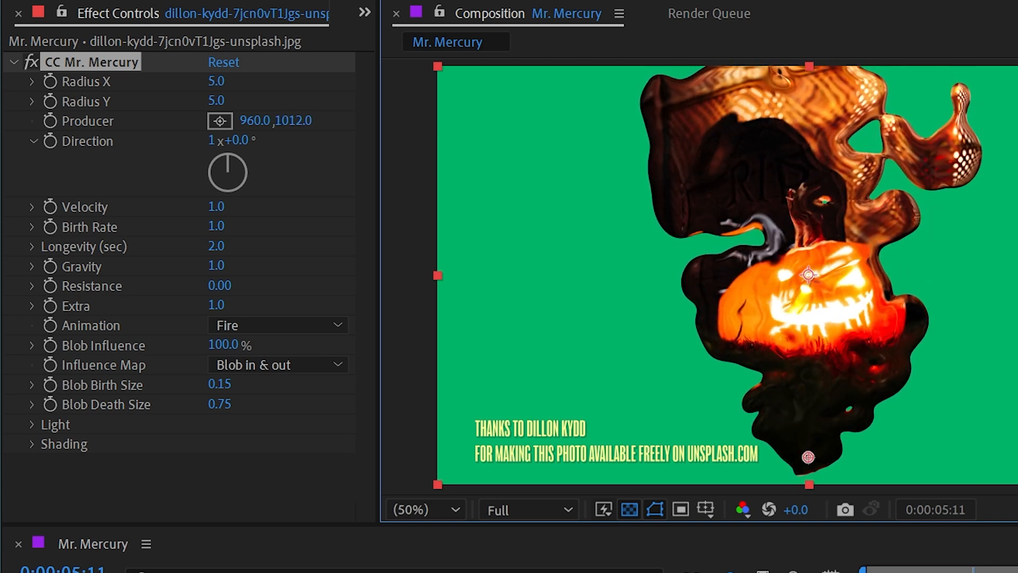
key("Home")
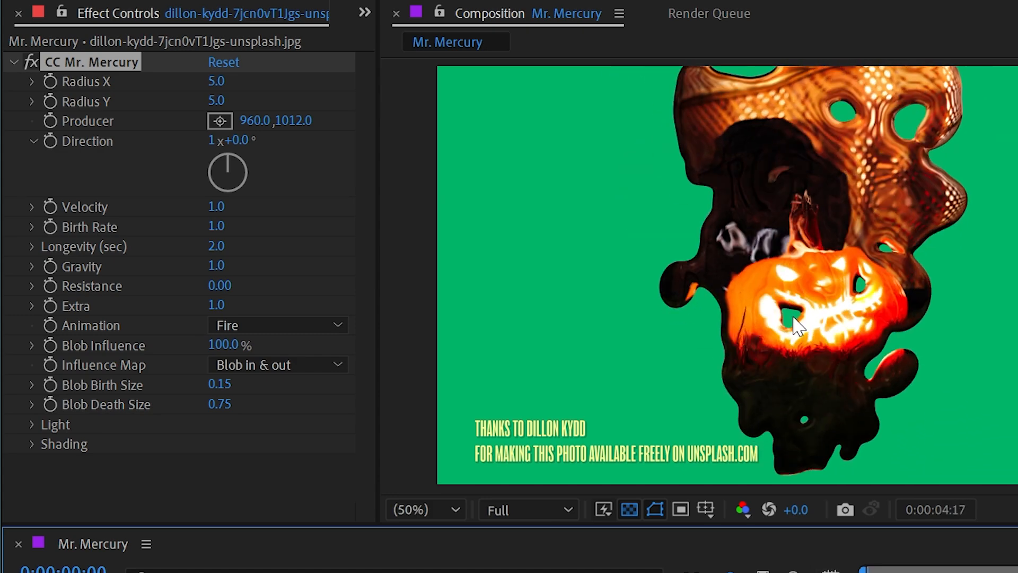
key("space")
key("Home")
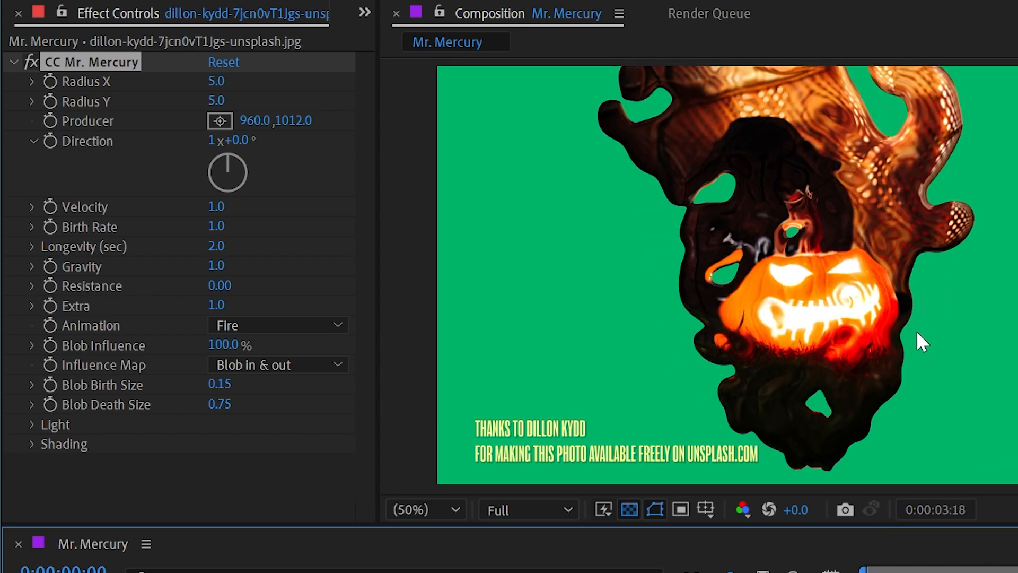
Preview the Fire animation from the first frame and set the Direction to 1x+119°.
key("space")
key("Home")
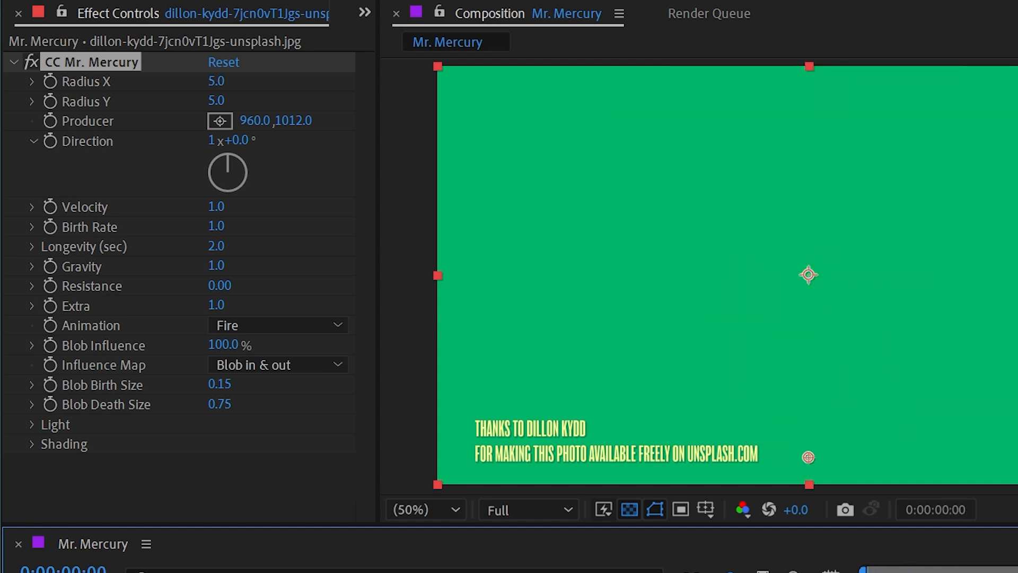
key("space")
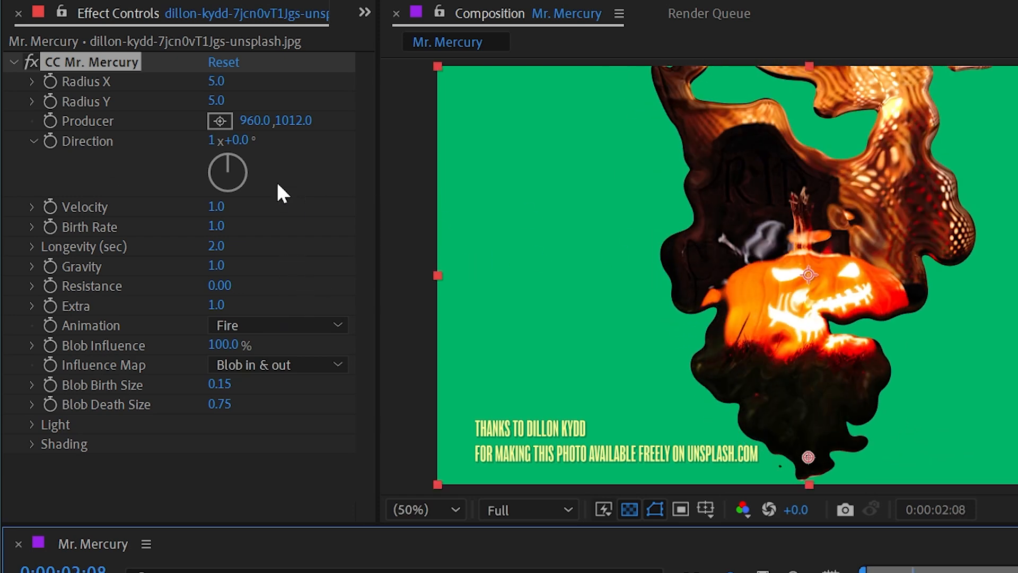
left_click_drag(235, 150, 298, 150)
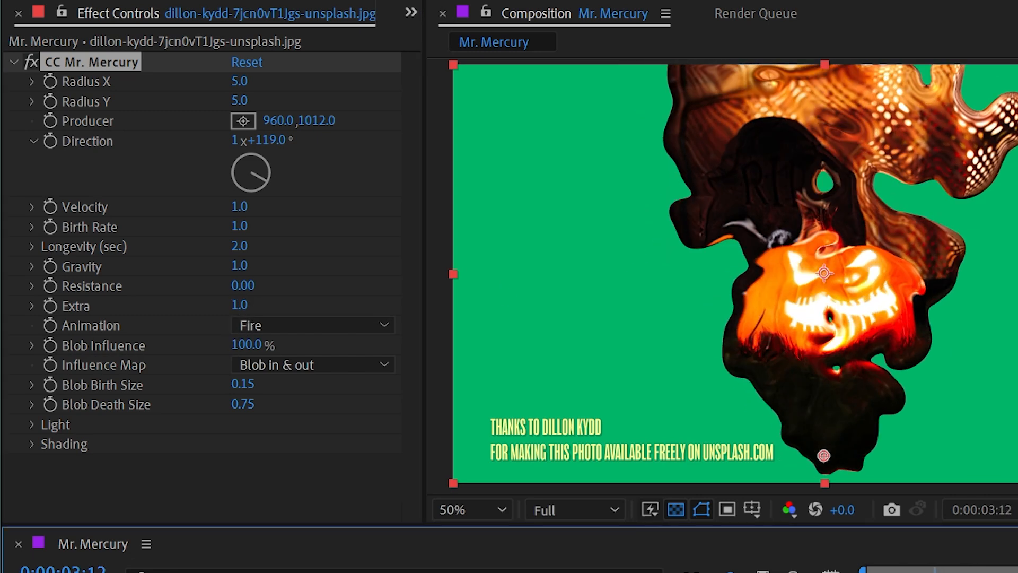
Test Extra at 2.0 and at 0.3, previewing the Fire animation with each value.
left_click_drag(246, 311, 359, 307)
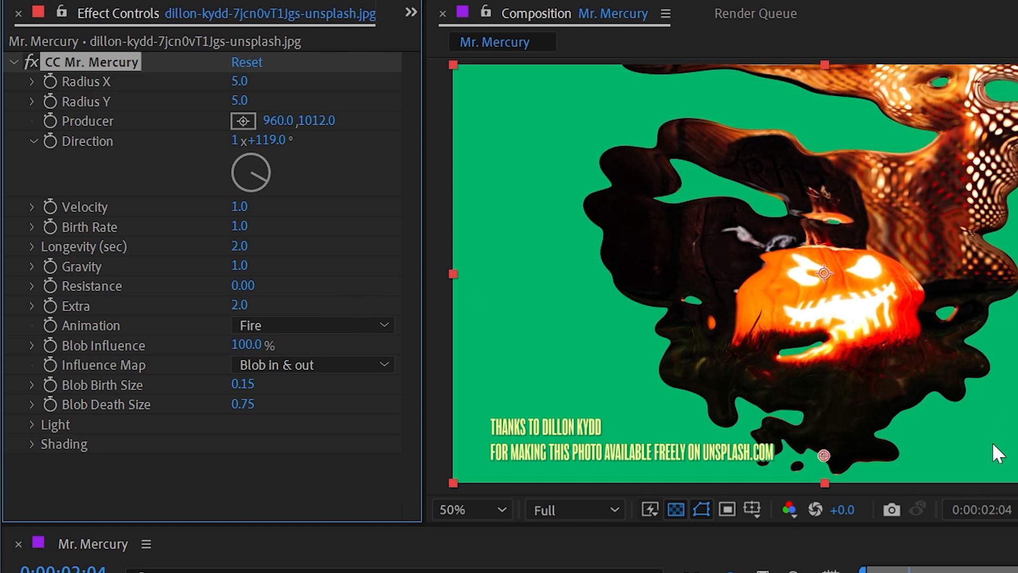
left_click_drag(908, 571, 876, 571)
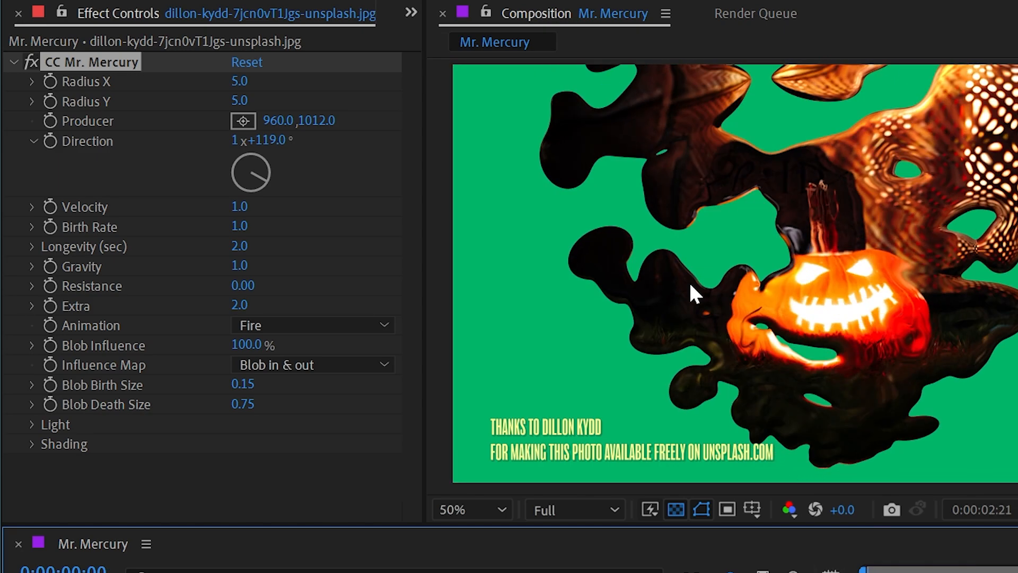
left_click_drag(183, 299, 34, 297)
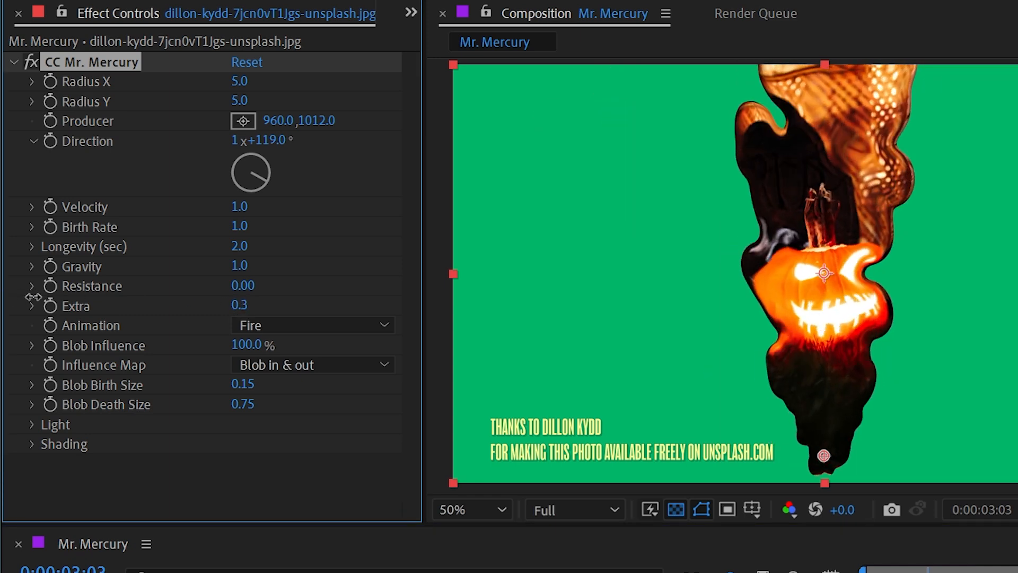
left_click_drag(928, 572, 870, 572)
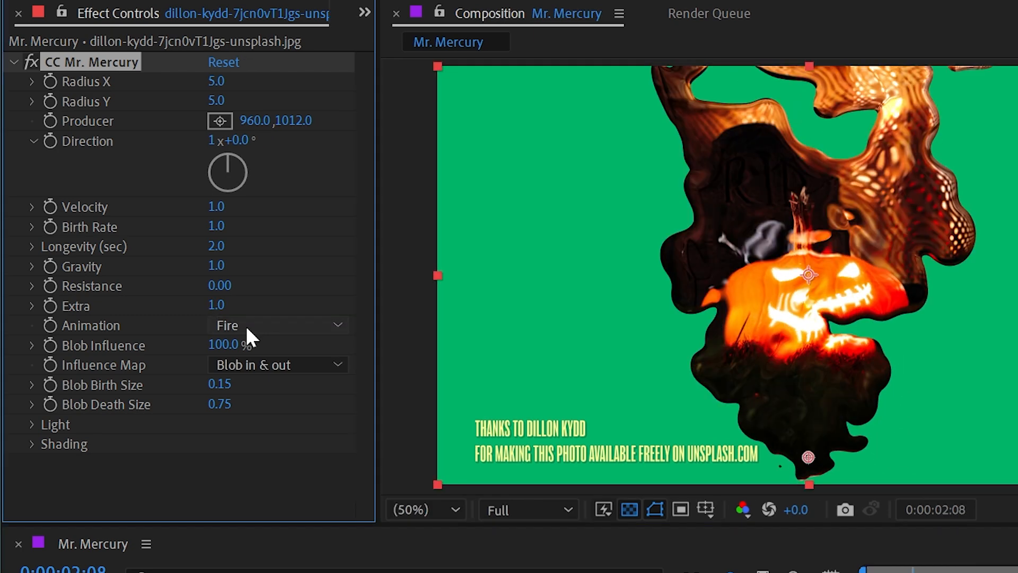
Change the Animation type to Direction, move the Producer to 960, 526, and preview from the first frame.
left_click(250, 325)
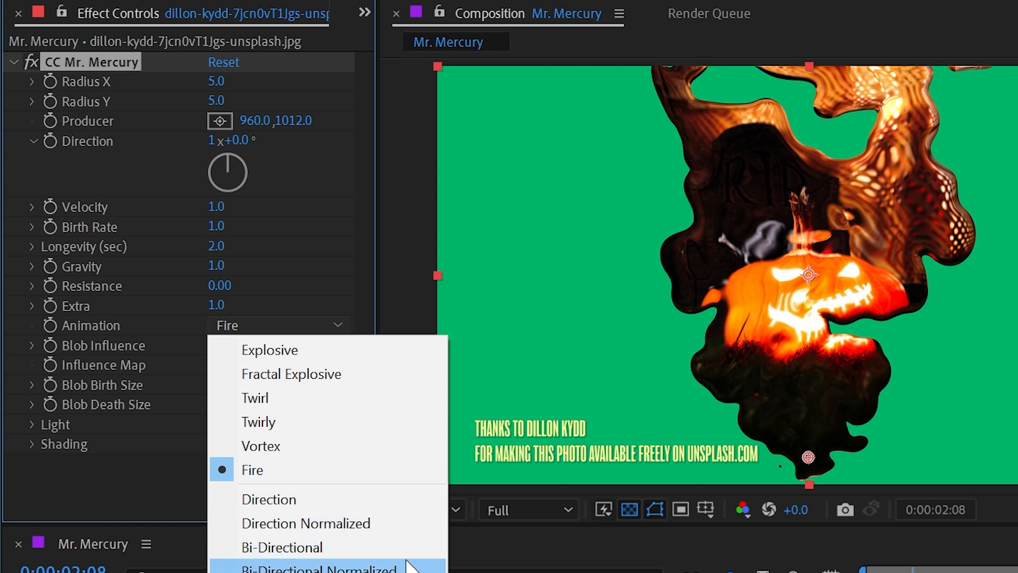
left_click(350, 501)
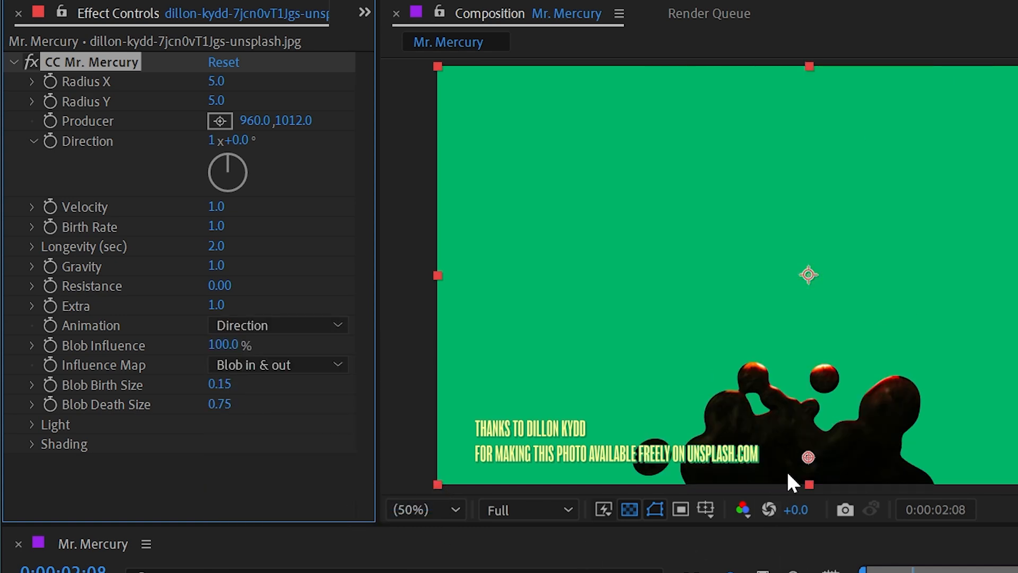
left_click_drag(810, 446, 809, 274)
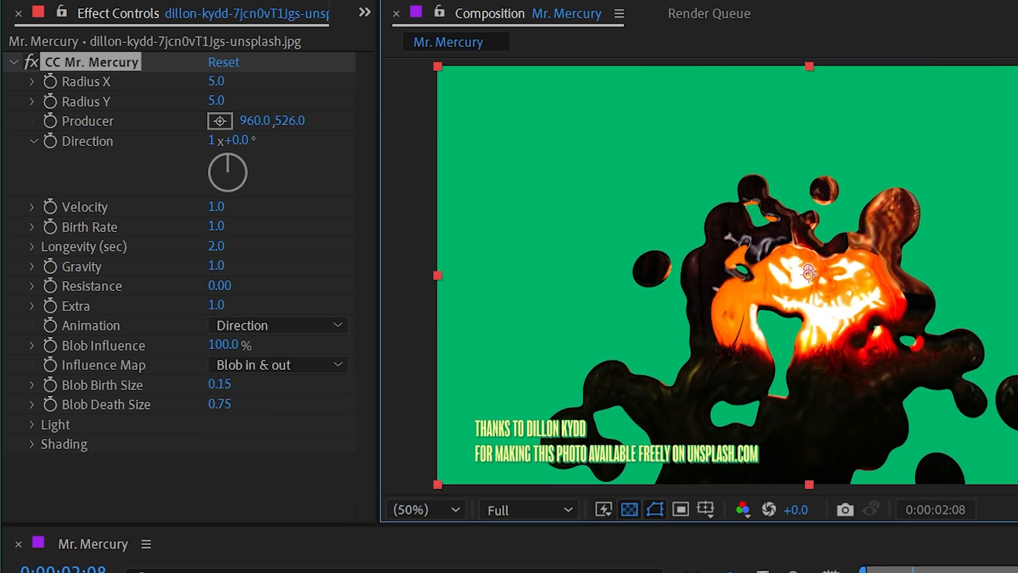
key("Home")
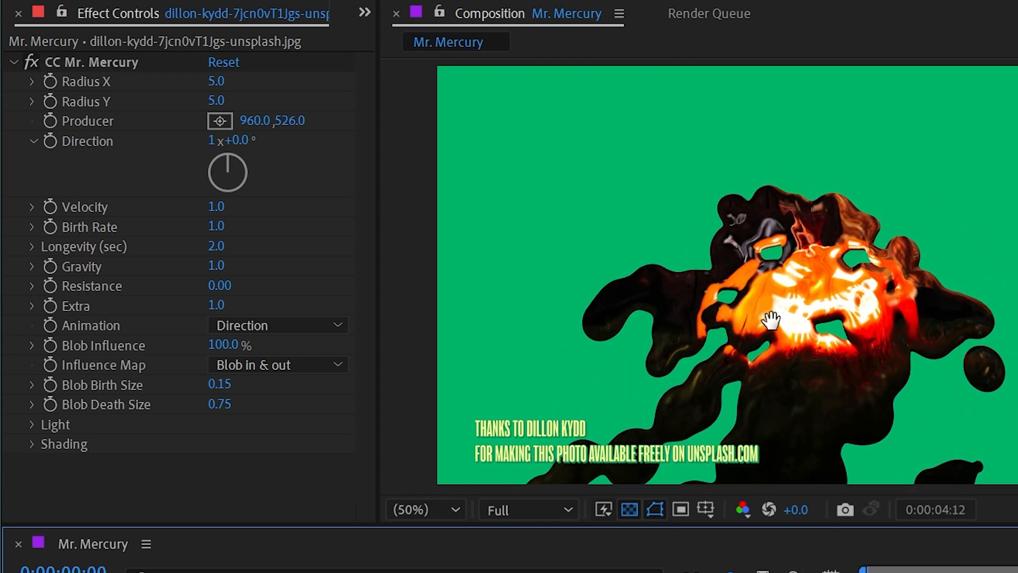
Set the Direction to 1x+101° and the Velocity to 2.0, previewing the blobs' sideways flow.
left_click_drag(249, 143, 358, 142)
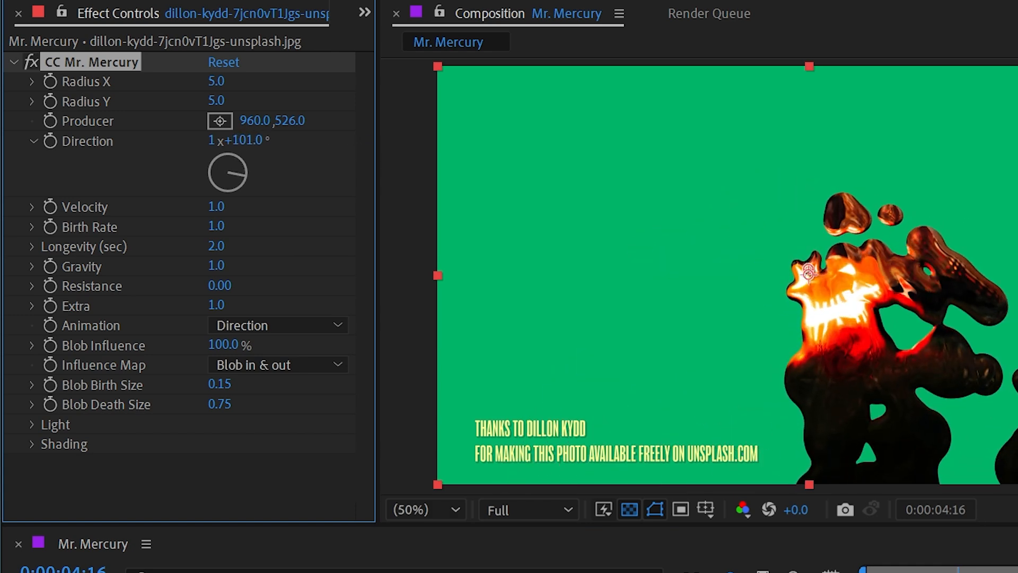
left_click_drag(647, 440, 619, 436)
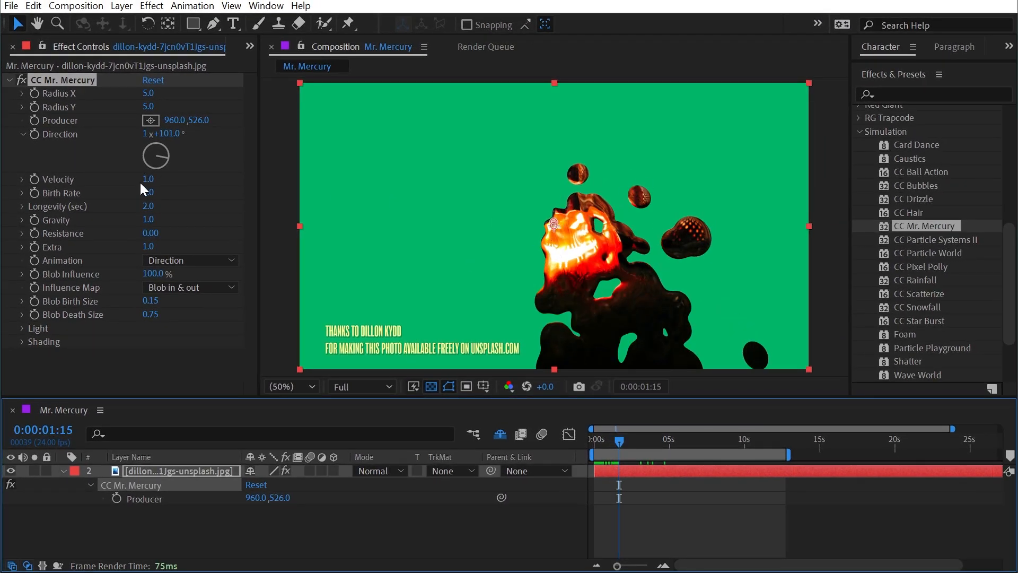
left_click_drag(153, 181, 170, 182)
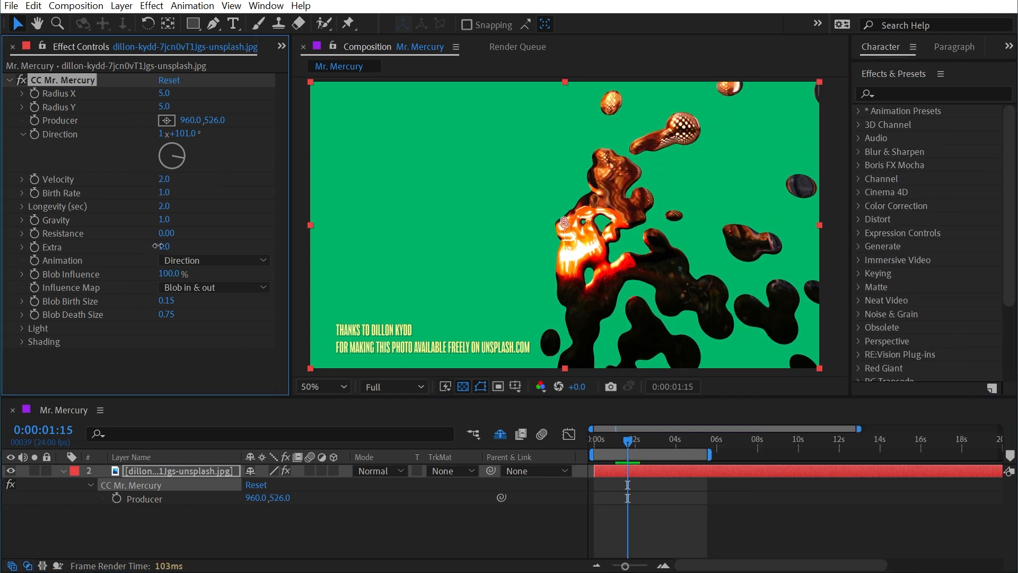
Lower Extra to 0.1 and move the Producer to the upper-left area of the image at 366, 290.
left_click_drag(158, 246, 93, 244)
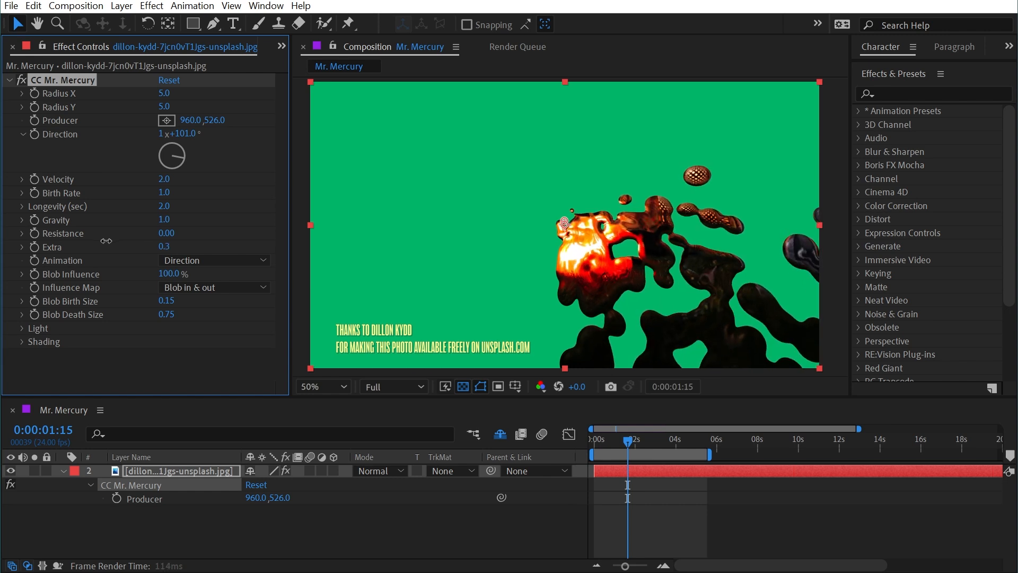
left_click_drag(558, 221, 406, 158)
mouse_move(617, 440)
left_mouse_down()
mouse_move(594, 440)
mouse_move(628, 440)
left_mouse_up()
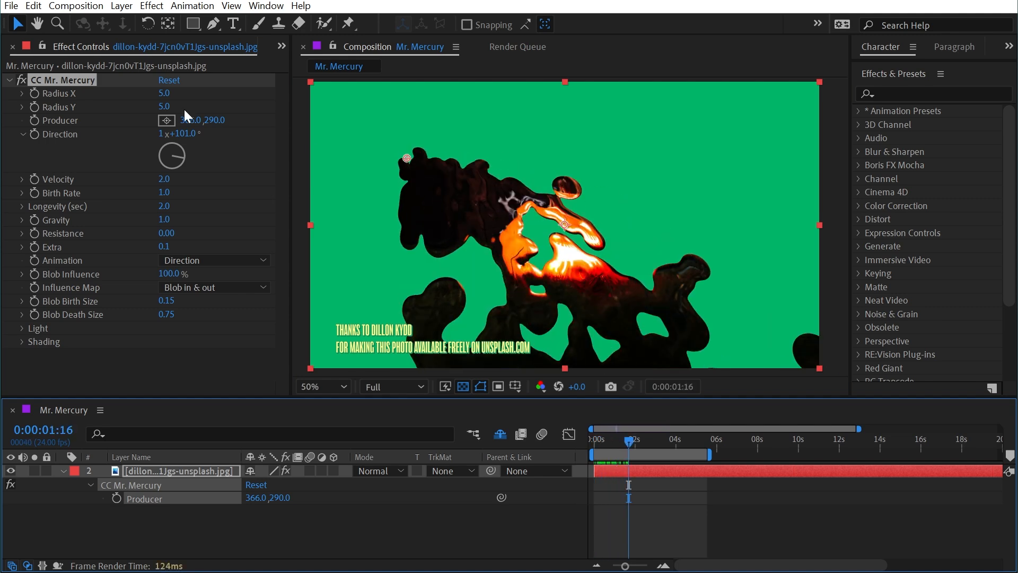
Set the Direction to 1x+80°, Extra to 0.3, and Velocity to 6.2.
mouse_move(183, 134)
left_mouse_down()
mouse_move(152, 134)
mouse_move(172, 134)
left_mouse_up()
mouse_move(165, 247)
left_mouse_down()
mouse_move(207, 243)
mouse_move(178, 245)
left_mouse_up()
left_click_drag(640, 442, 607, 442)
left_click_drag(167, 183, 503, 185)
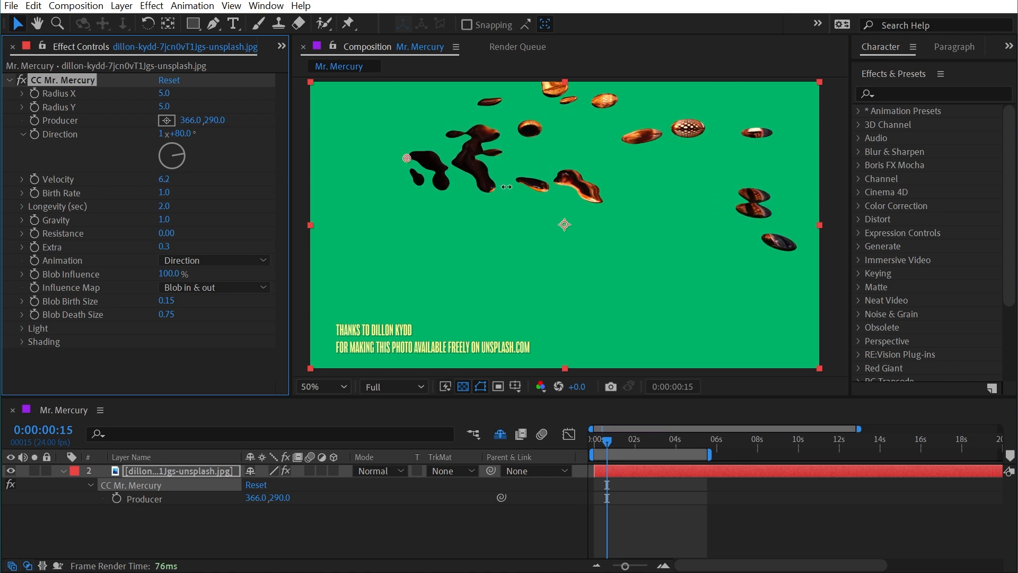
Set Birth Rate to 7.0 and both Extra and Gravity to 0.1, with the Producer at 292, 486, and preview the stream.
left_click_drag(252, 187, 509, 189)
left_click_drag(165, 246, 157, 246)
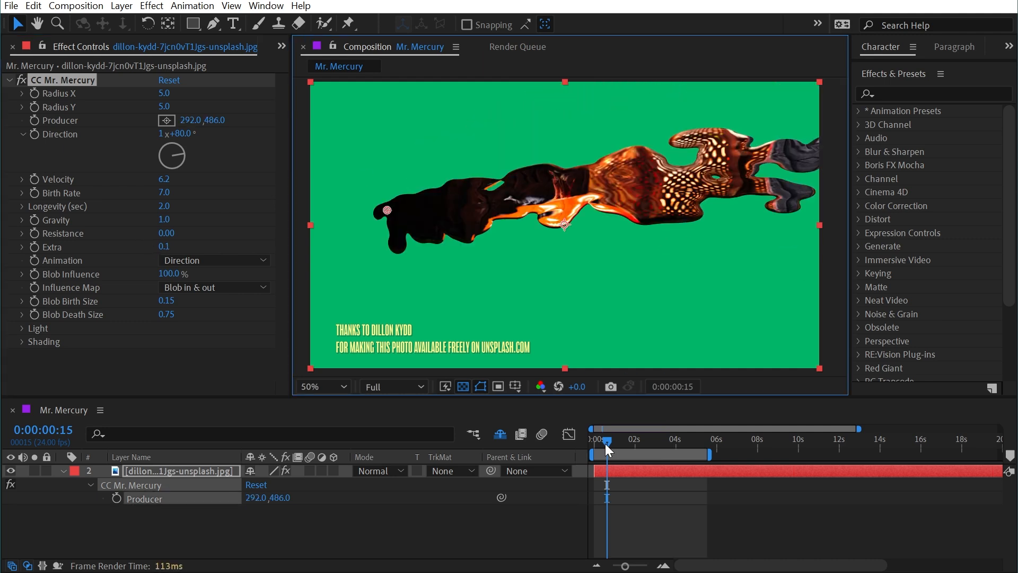
left_click_drag(606, 448, 598, 448)
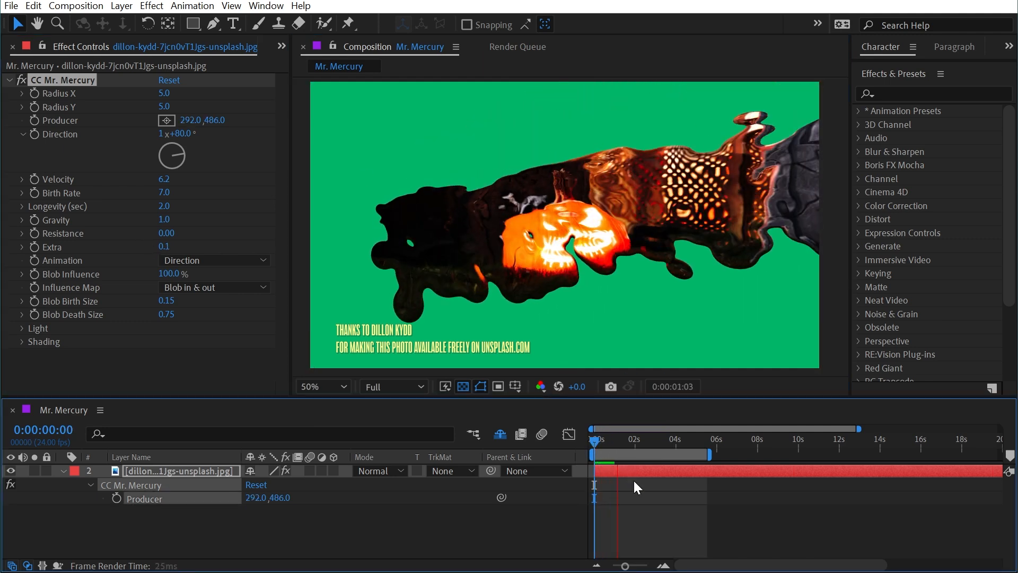
left_click_drag(164, 219, 131, 221)
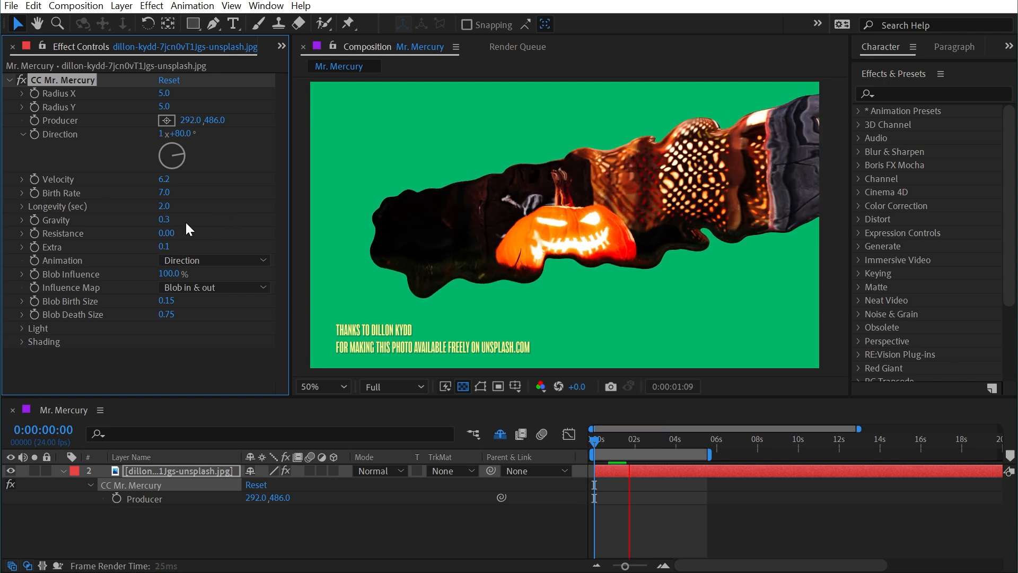
left_click_drag(164, 220, 148, 220)
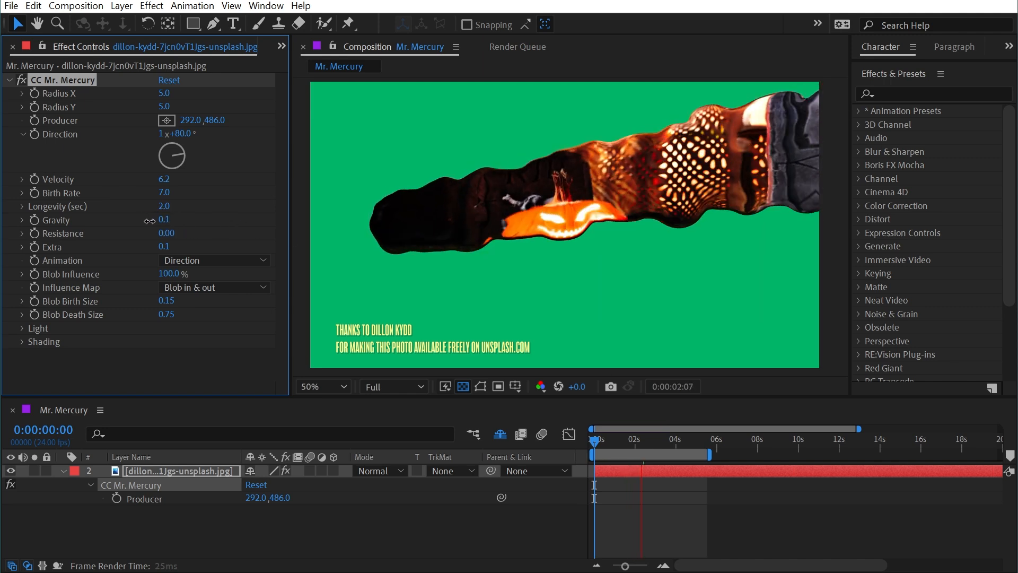
Compare the Direction Normalized and Direction animation types in the preview, and leave Direction Normalized selected.
left_click(183, 259)
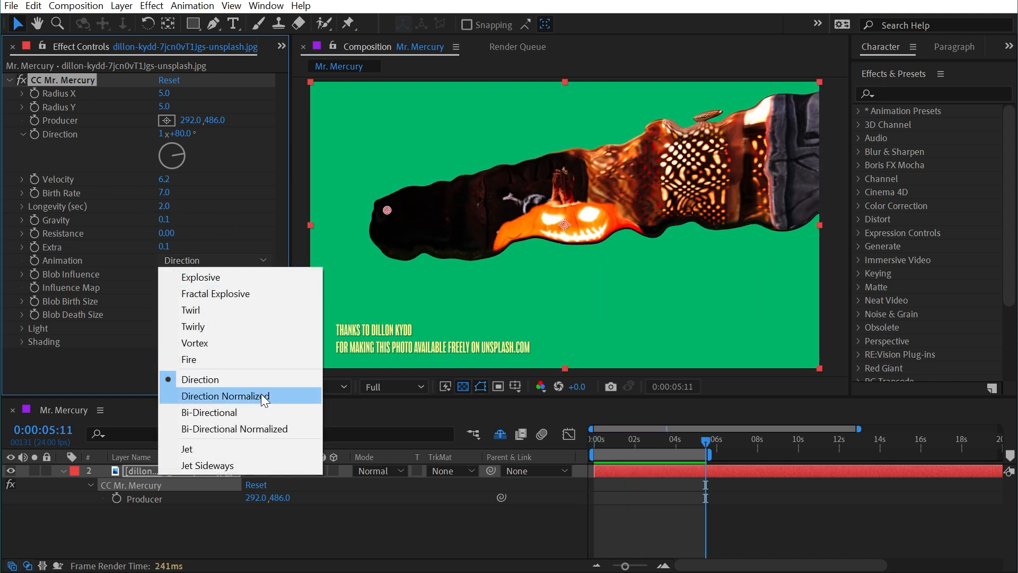
left_click(262, 393)
left_click_drag(635, 445, 597, 441)
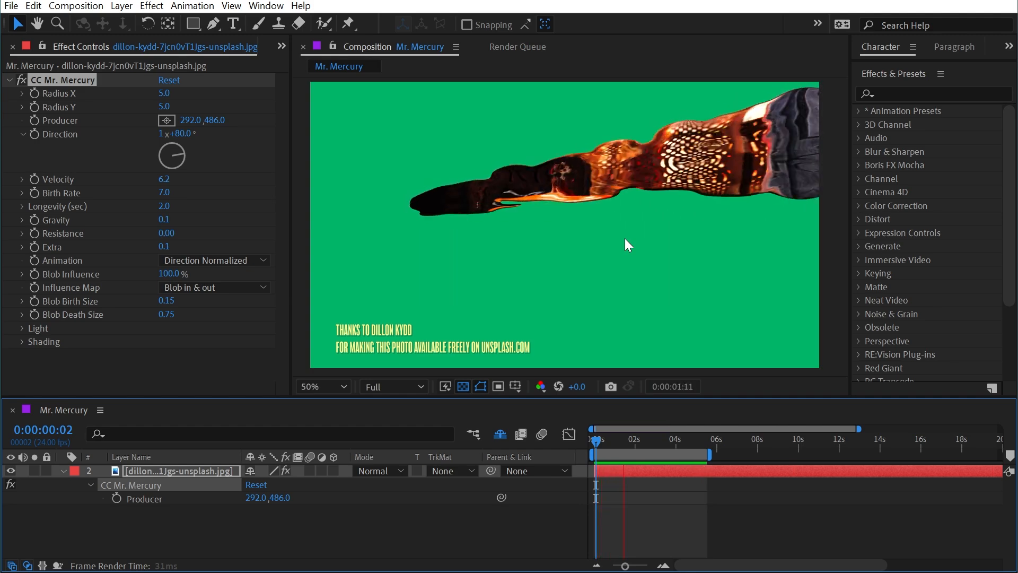
left_click(244, 260)
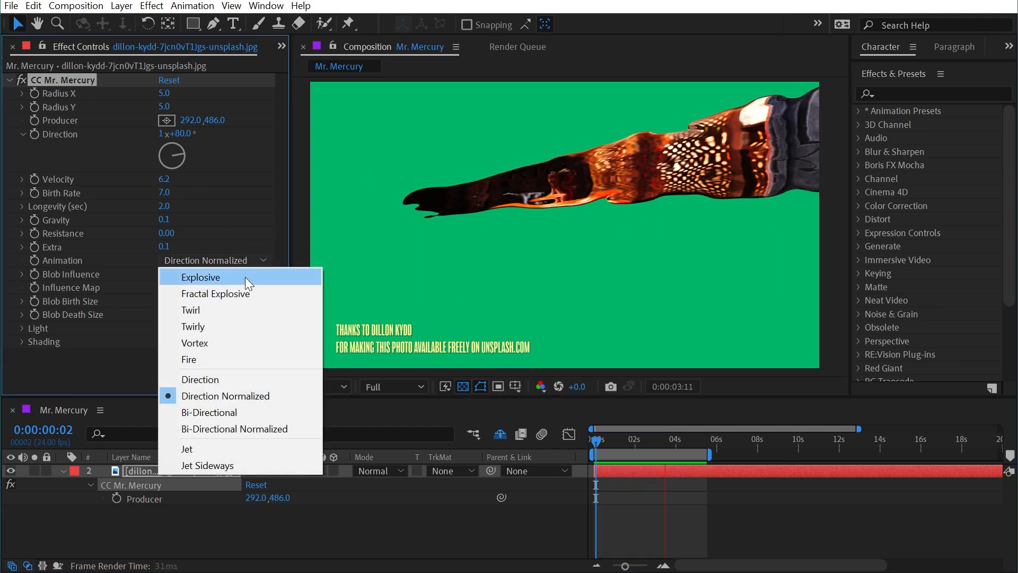
left_click(249, 377)
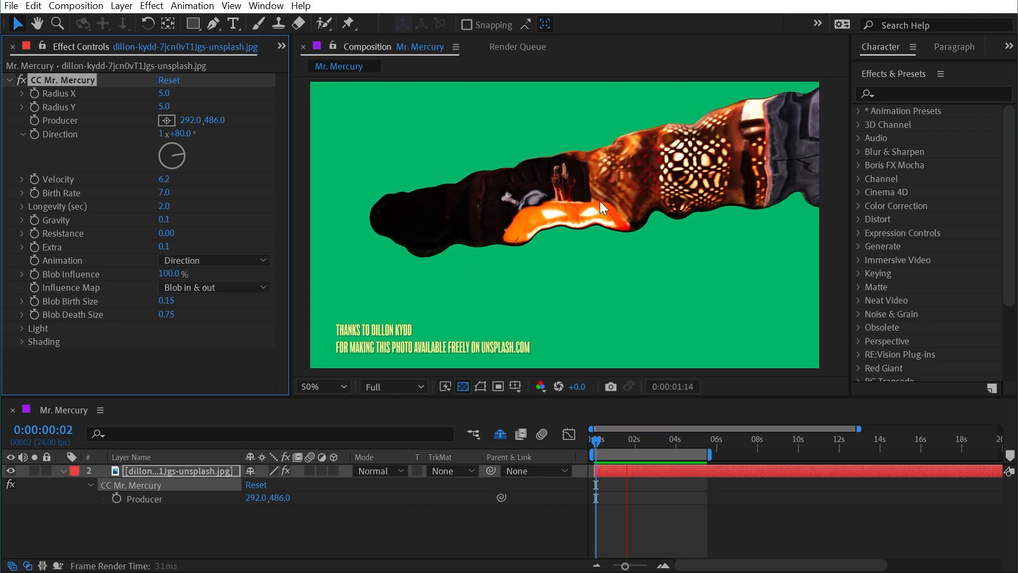
left_click(248, 262)
left_click(237, 396)
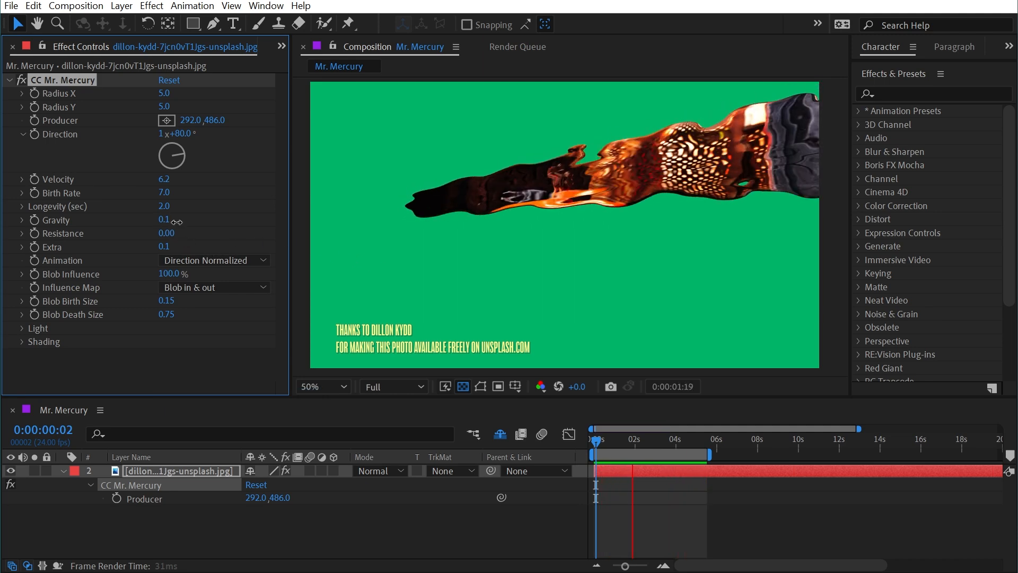
Set Gravity to 1.2 and Velocity to 2.7 for the Direction Normalized animation.
left_click_drag(164, 220, 171, 225)
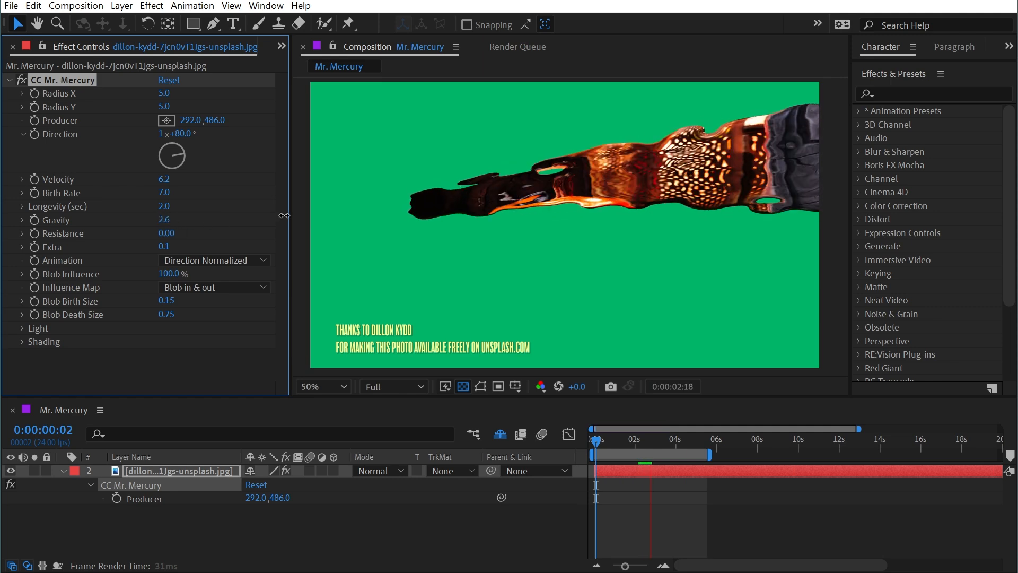
left_click_drag(165, 180, 146, 179)
Change the Animation type to Bi-Directional and move the Producer near the image center at 948, 536.
left_click(206, 259)
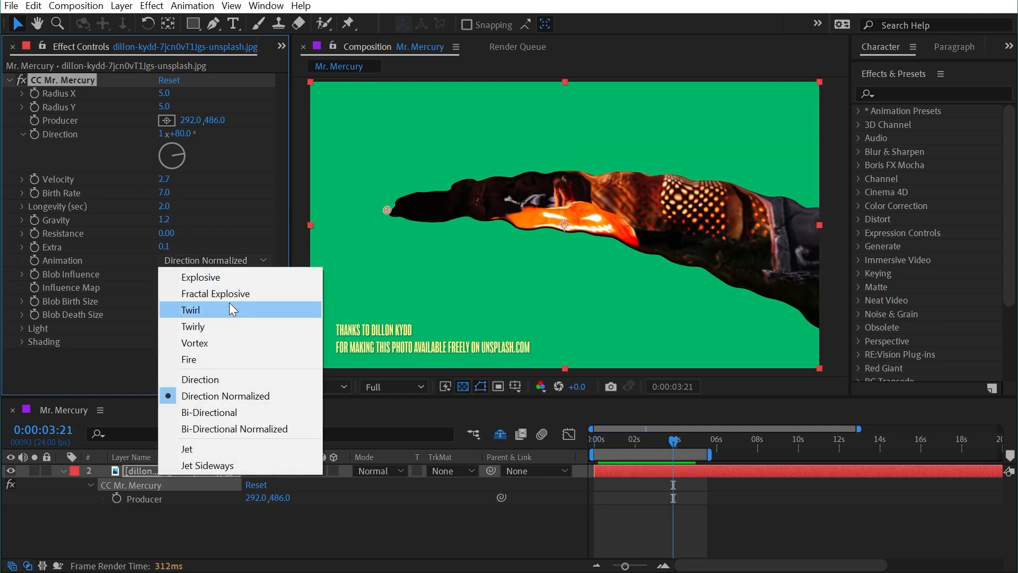
left_click(227, 412)
left_click_drag(388, 211, 561, 223)
Set the Direction to 1x+90° and scrub through the opening frames of the Bi-Directional animation.
left_click(633, 440)
mouse_move(617, 441)
left_mouse_down()
mouse_move(594, 441)
mouse_move(611, 441)
left_mouse_up()
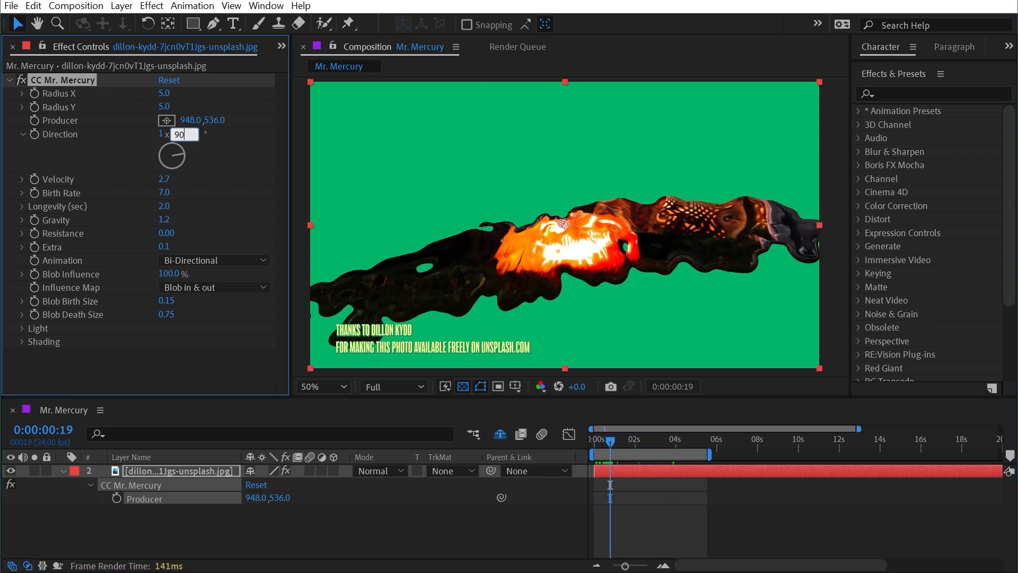
left_click_drag(599, 441, 613, 443)
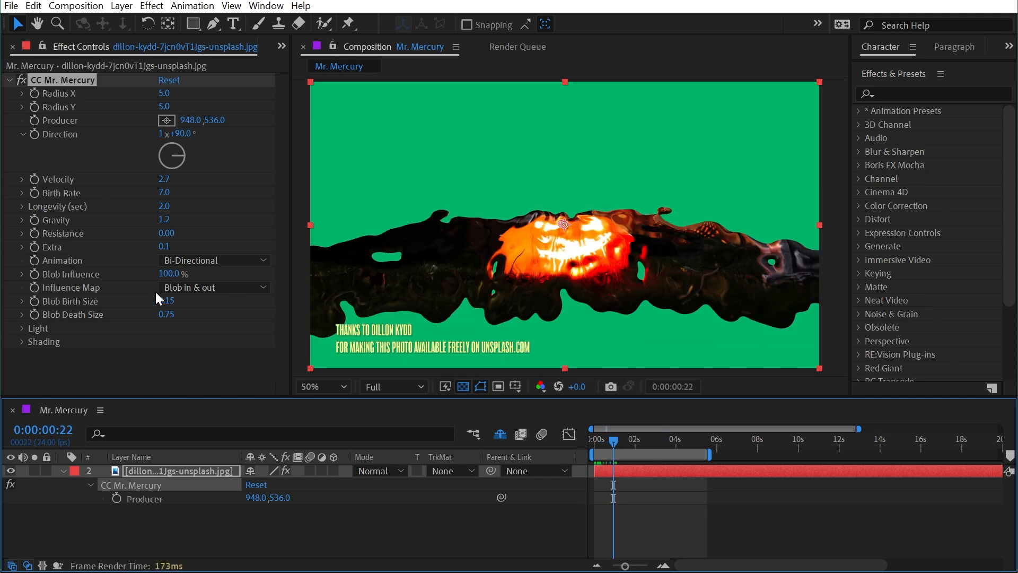
Set Extra to 0.2, switch the Animation type to Bi-Directional Normalized, and preview it while varying the Direction.
mouse_move(171, 249)
left_mouse_down()
mouse_move(222, 243)
mouse_move(180, 246)
left_mouse_up()
left_click(197, 259)
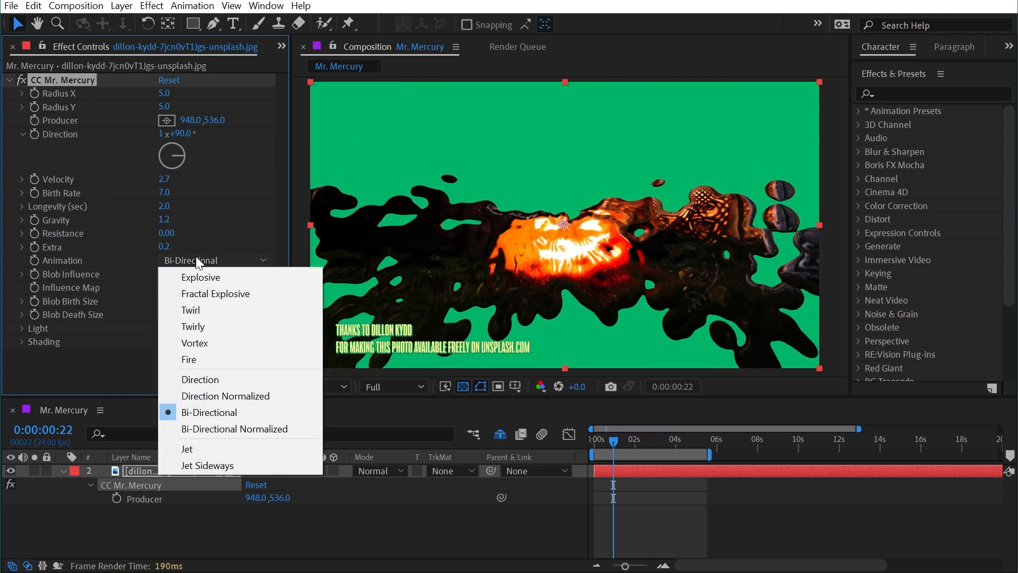
left_click(249, 428)
left_click(601, 440)
mouse_move(601, 442)
left_mouse_down()
mouse_move(616, 447)
mouse_move(599, 445)
left_mouse_up()
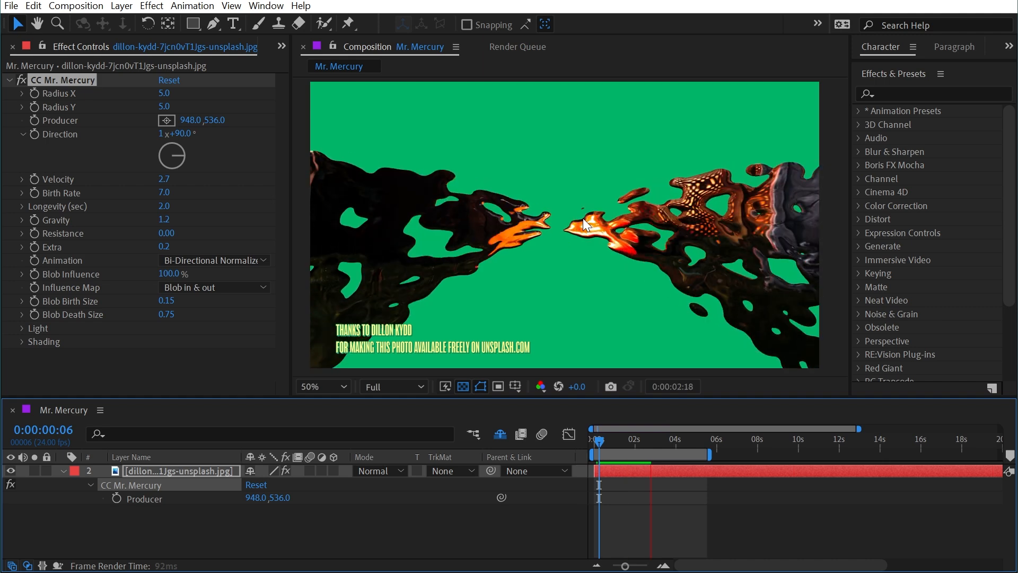
left_click_drag(187, 133, 133, 134)
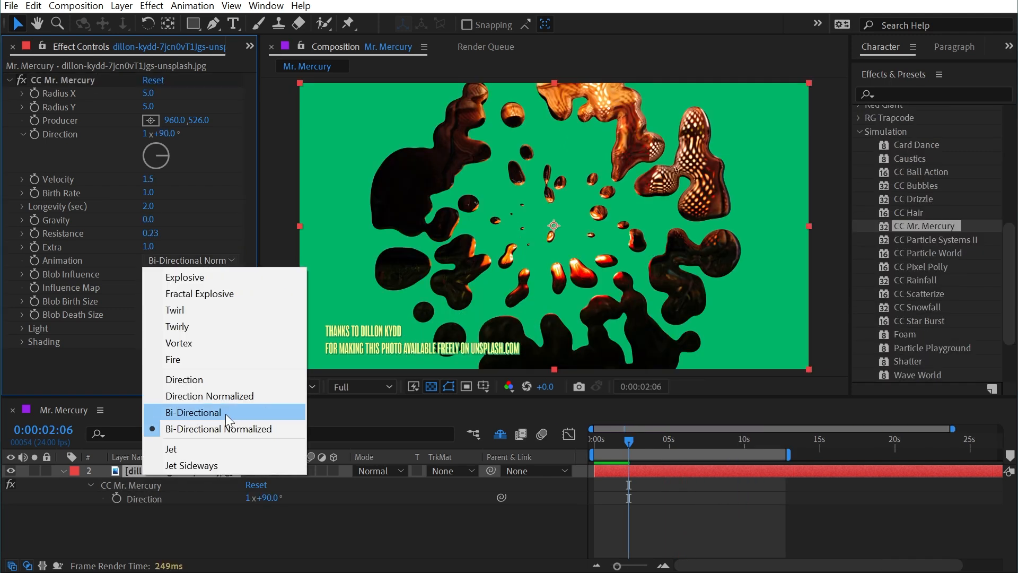
Change the Animation type to Jet, move the Producer to 100, 186 in the image's upper-left area, and return to the first frame.
left_click(217, 443)
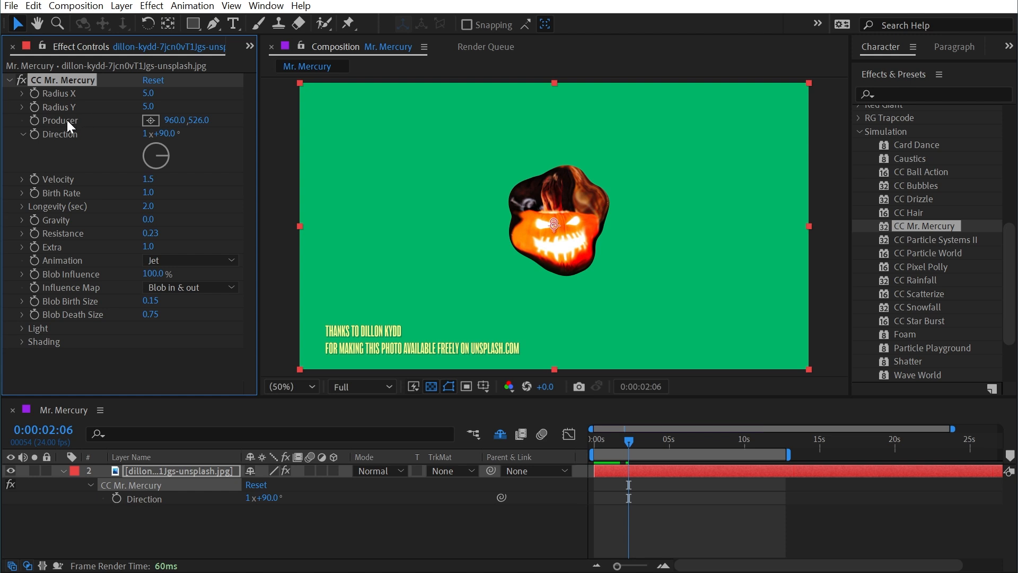
left_click_drag(554, 222, 325, 131)
key("Home")
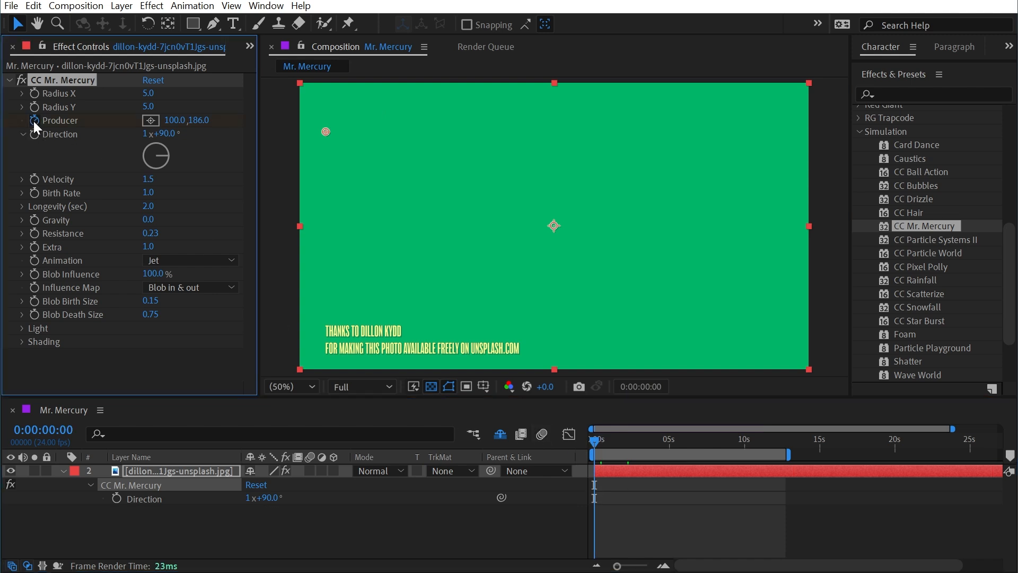
Animate the Producer from the image's upper-left area through the lower center to 1648, 214 in the upper right, and preview the Jet animation.
left_click_drag(608, 442, 634, 454)
left_click_drag(328, 133, 553, 310)
left_click_drag(634, 442, 670, 442)
left_click_drag(552, 309, 736, 140)
left_click_drag(656, 440, 619, 444)
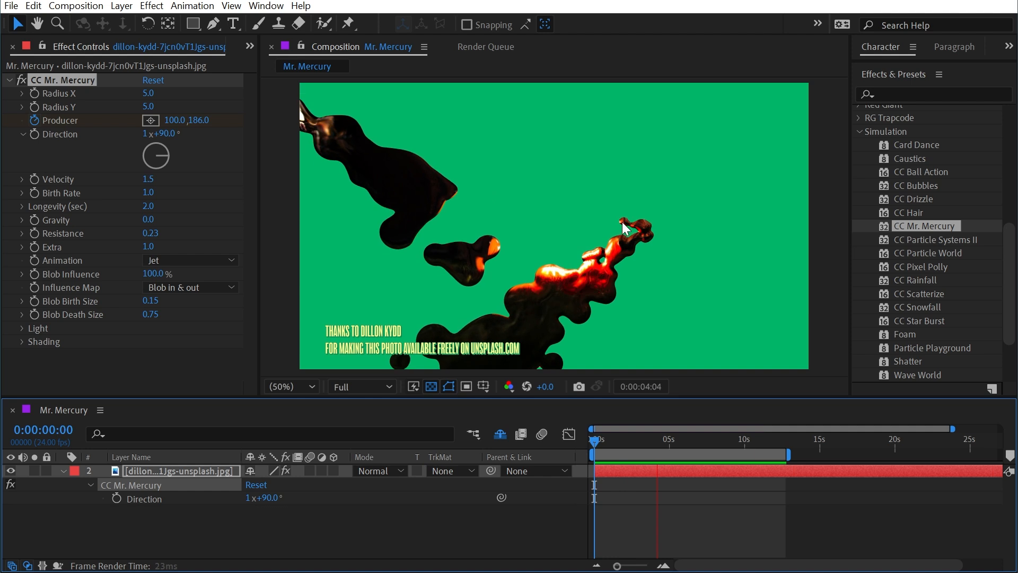
key("space")
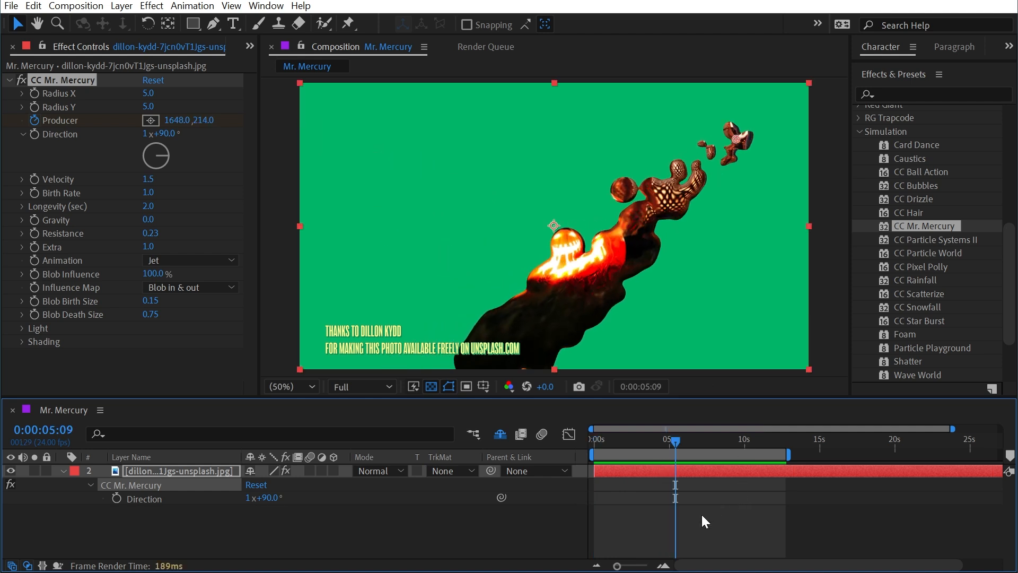
Reveal the Producer keyframes and retime the second to 1 second and the third to about 2:09.
key("equal")
key("equal")
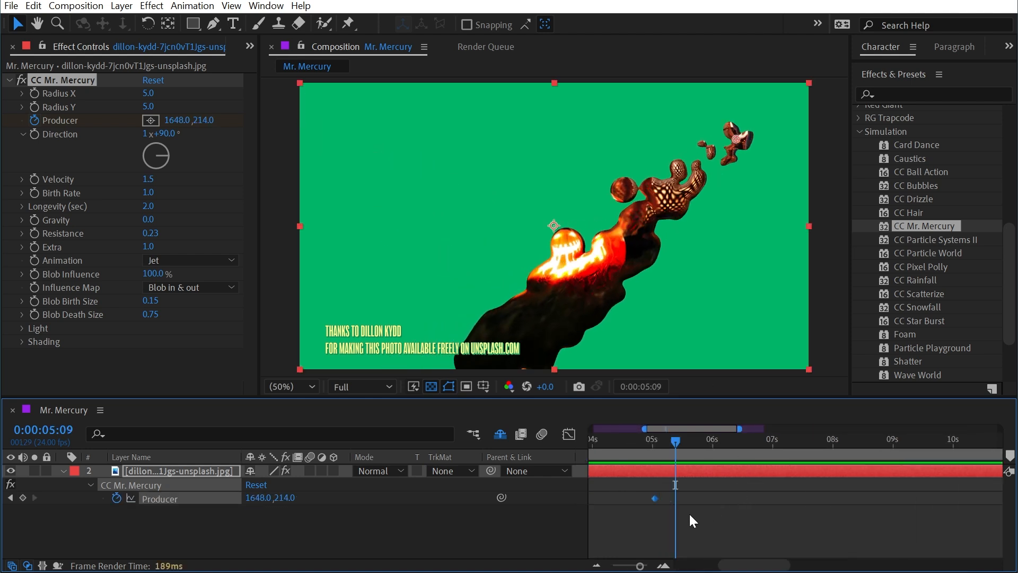
scroll(688, 514, "left", 5)
left_click_drag(750, 499, 655, 498)
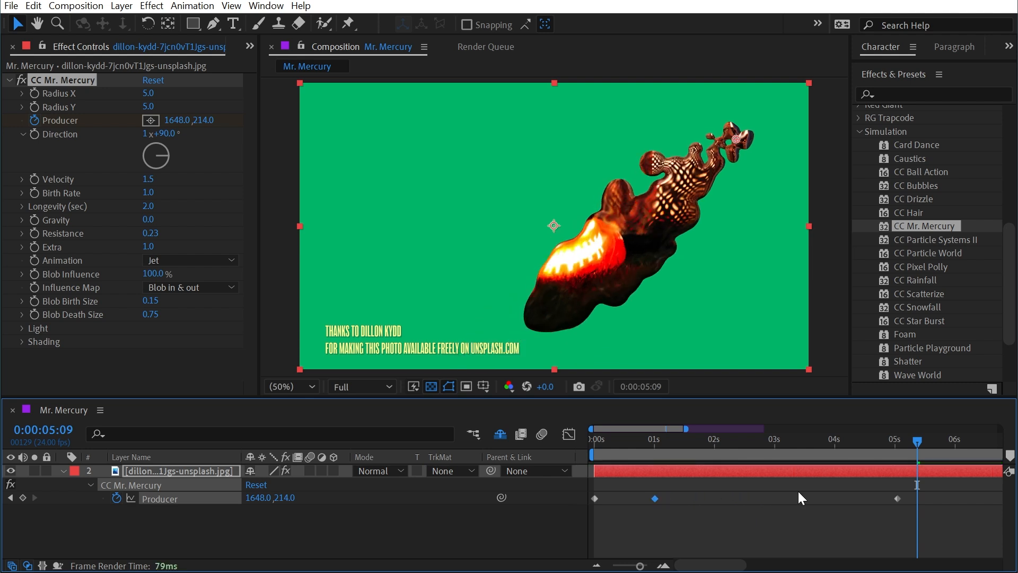
left_click_drag(897, 500, 740, 499)
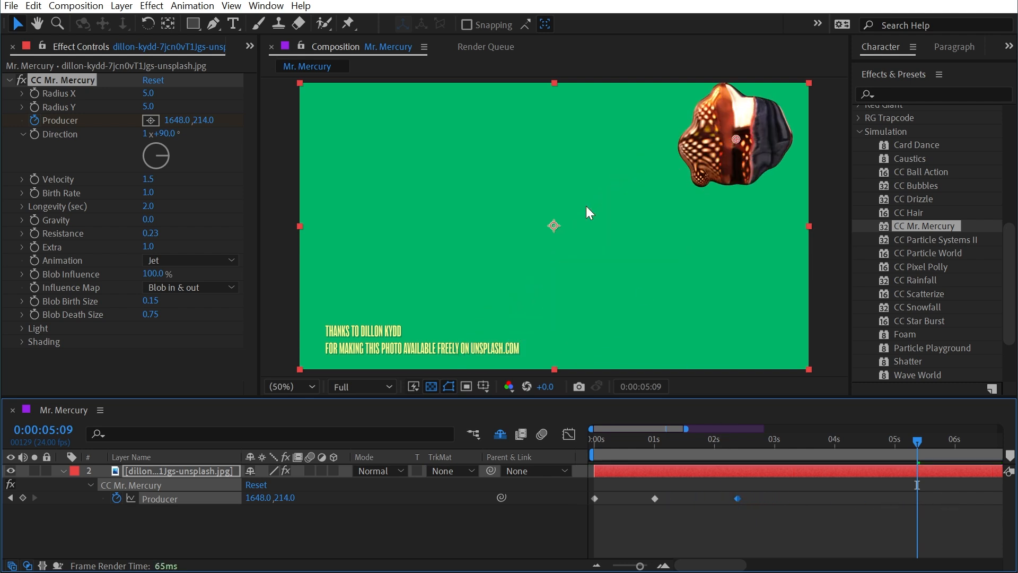
Add a Producer keyframe at 668, 716 at about 3:12 and copy the first Producer keyframe to 4:21.
left_click(805, 440)
left_click_drag(735, 138, 476, 273)
key("space")
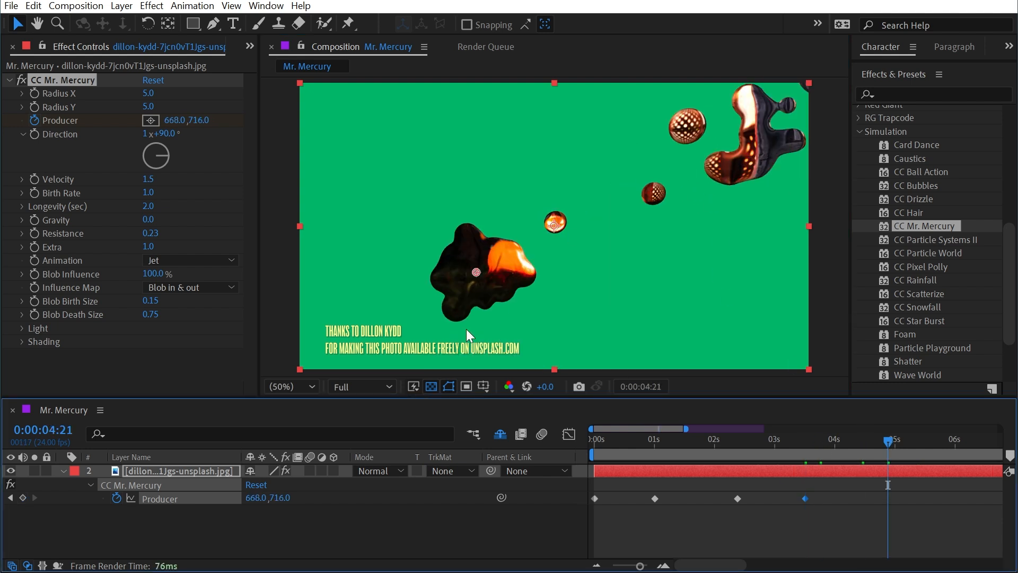
key("ctrl+v")
Make the intermediate Producer keyframes rove across time and preview the evened-out motion from the first frame.
left_click_drag(922, 516, 582, 484)
right_click(655, 499)
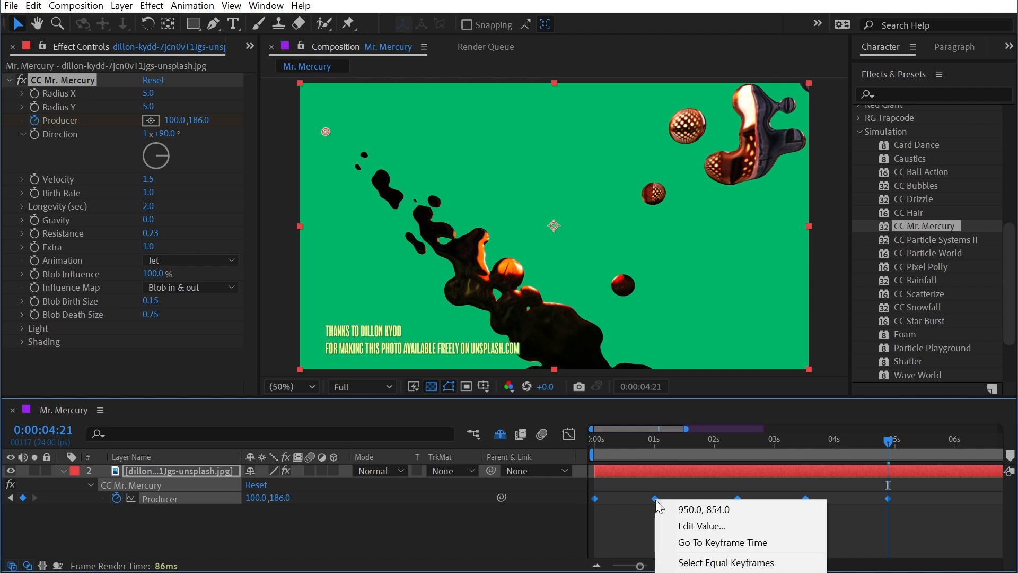
left_click(689, 572)
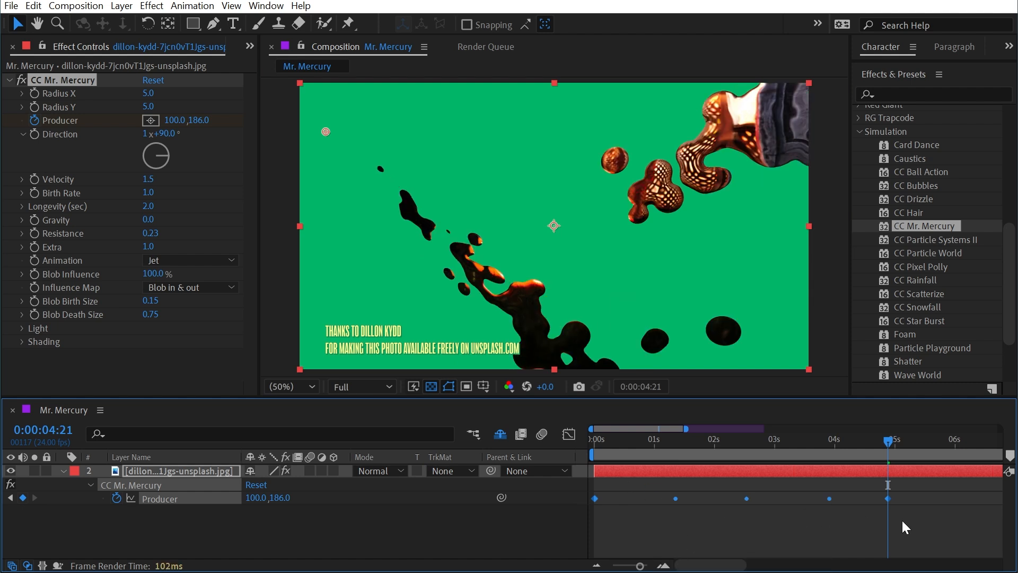
key("Home")
key("space")
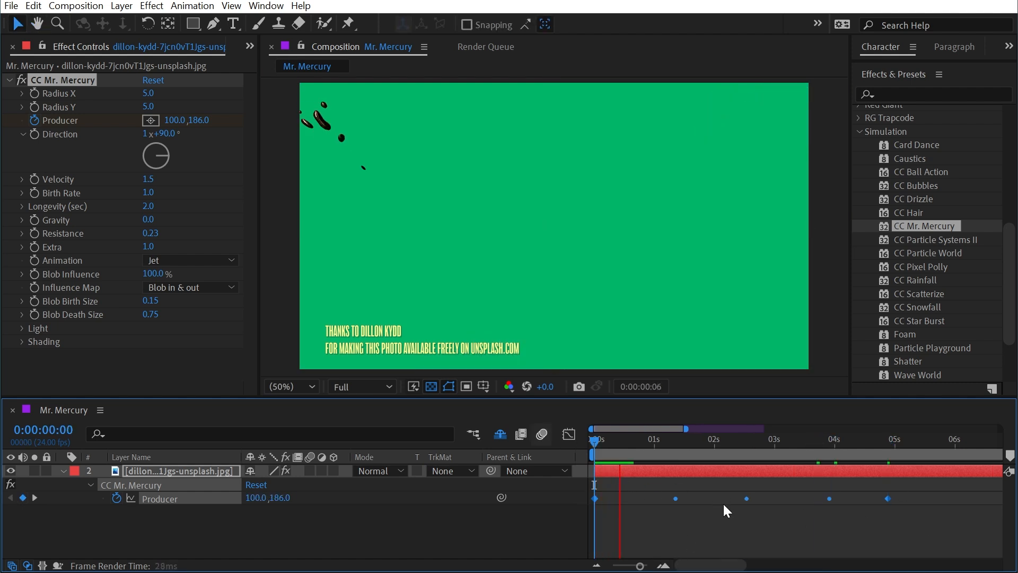
left_click_drag(753, 453, 727, 450)
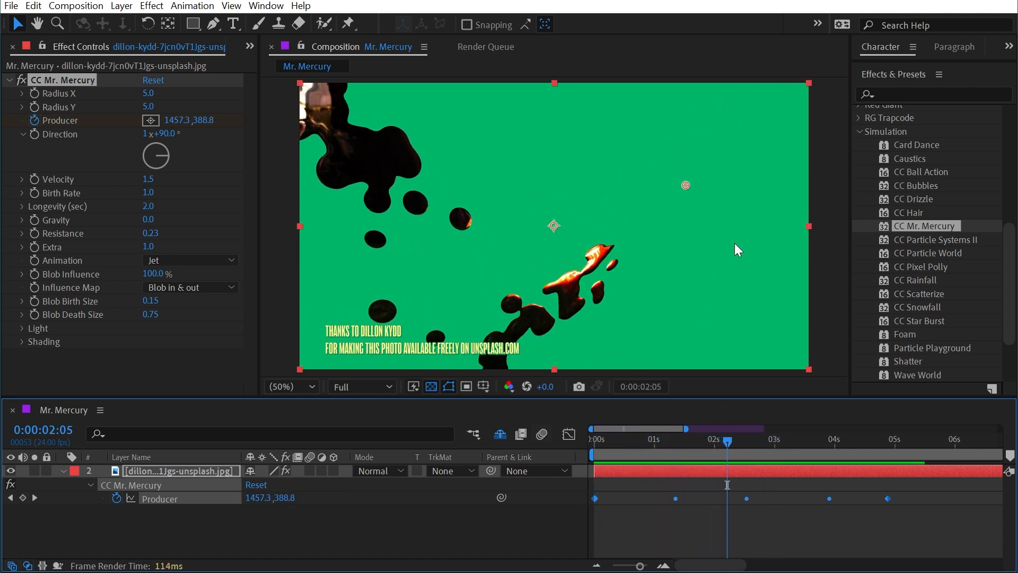
Set the Velocity to 0.5 and check the Jet blobs over the opening frames.
left_click(148, 180)
type("0.5")
key("Return")
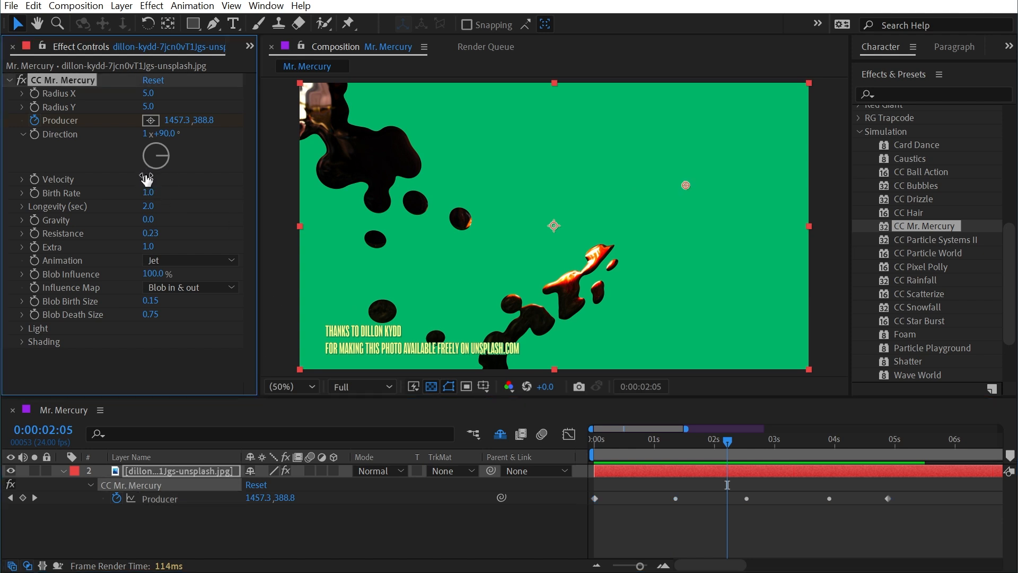
left_click(597, 441)
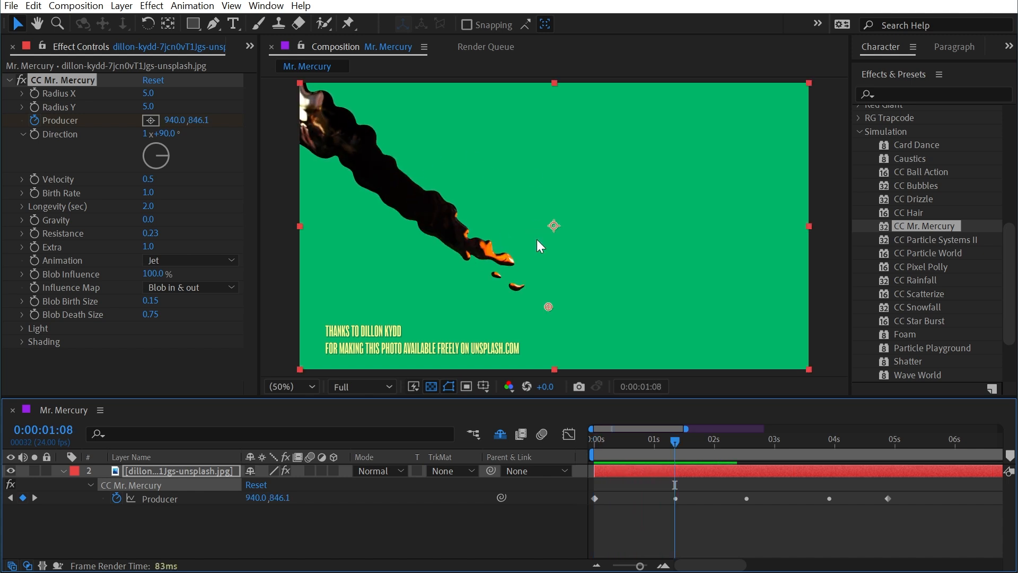
Set the Resistance to 0.00 and the Direction to 1x+0.0°, and scrub through the animation.
left_click(153, 234)
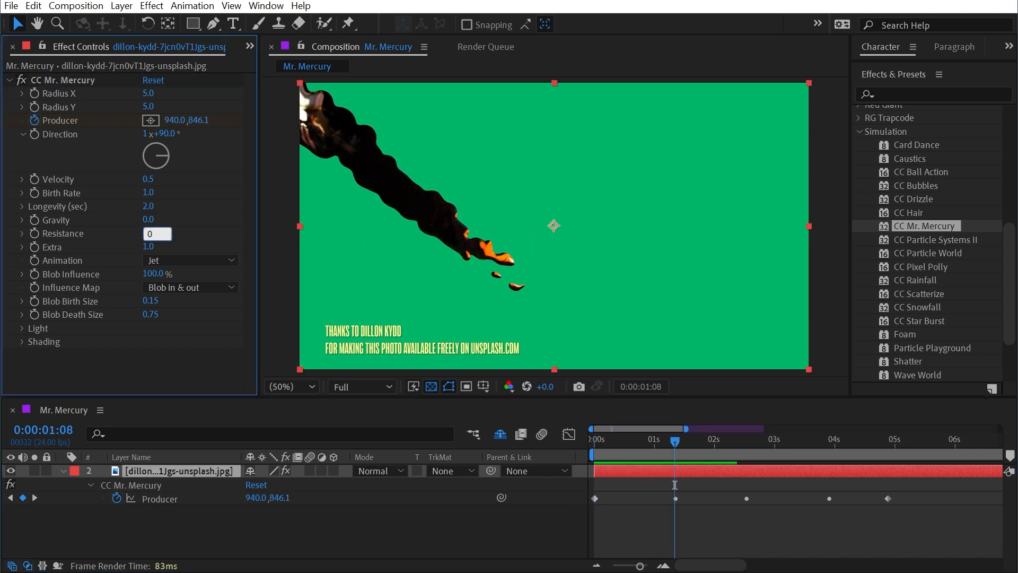
key("Return")
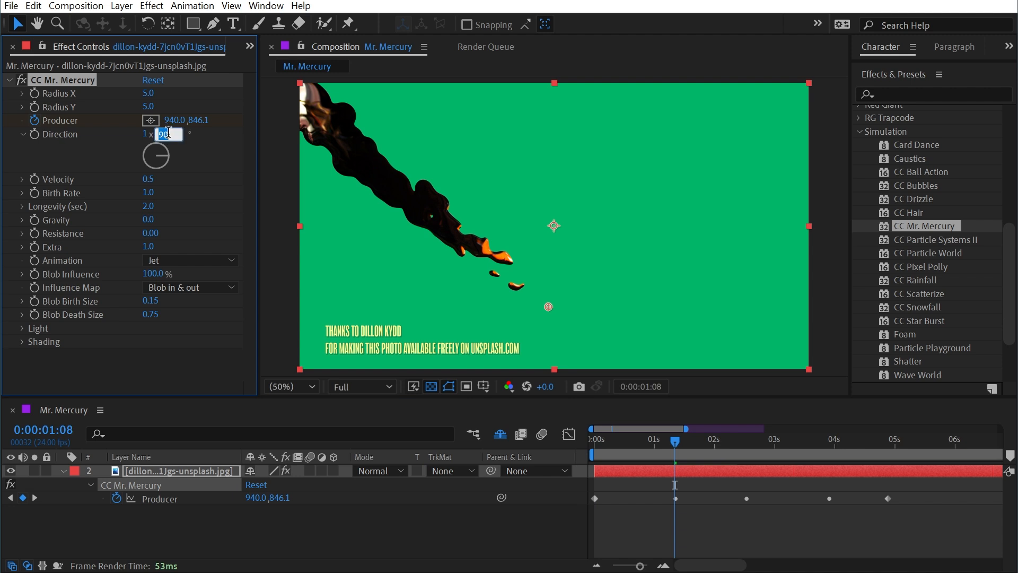
left_click_drag(637, 443, 577, 444)
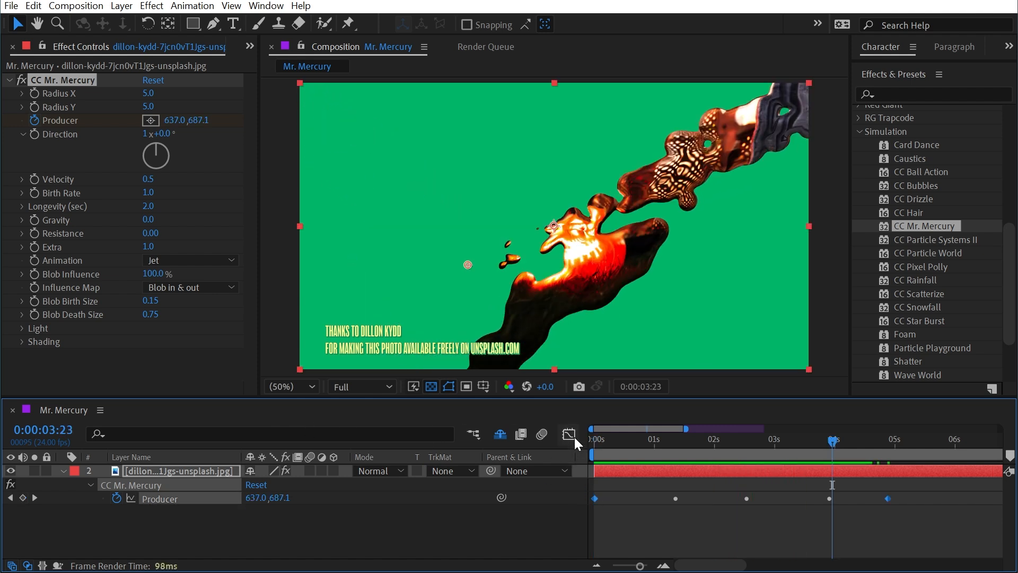
Apply Easy Ease to the first and last Producer keyframes and lengthen their influence handles in the speed graph.
left_click(571, 435)
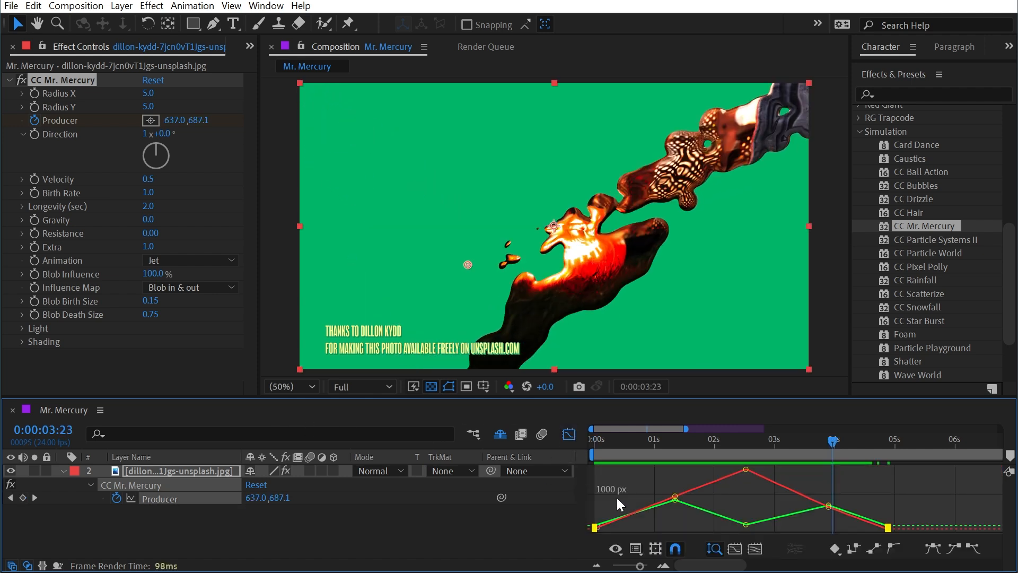
left_click(193, 529)
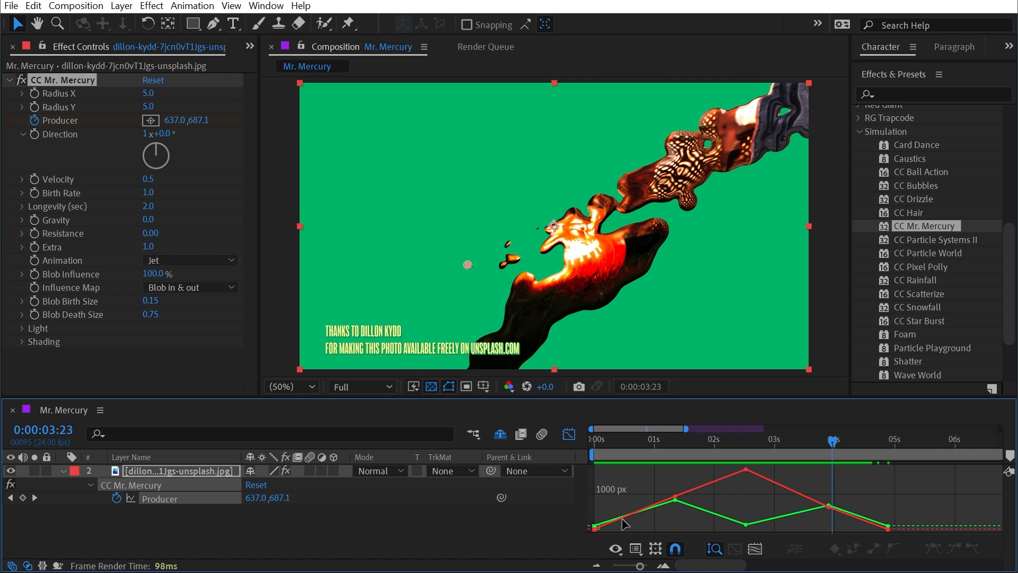
left_click(669, 572)
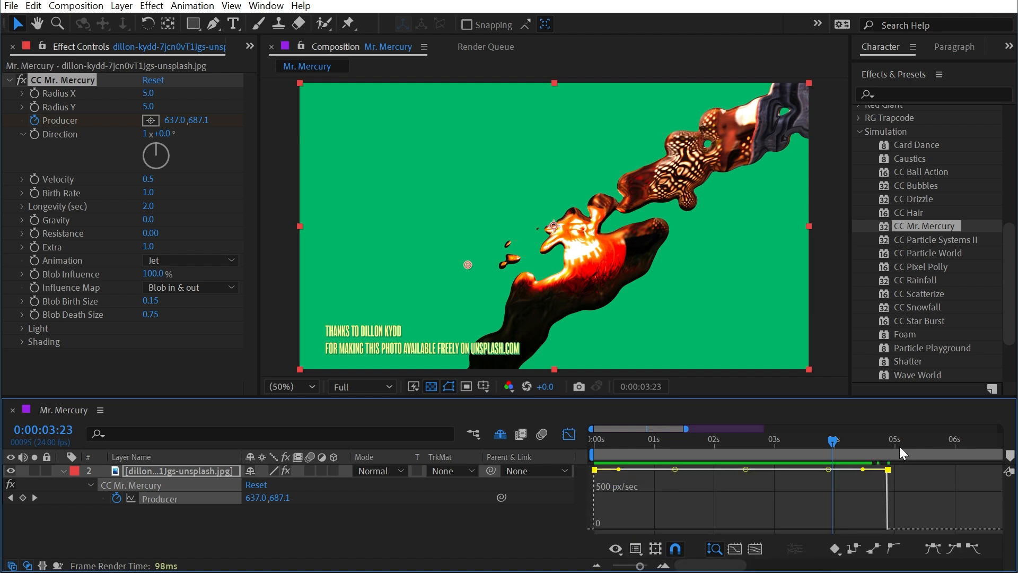
key("F9")
left_click_drag(644, 528, 673, 529)
left_click_drag(838, 529, 799, 528)
End the work area at 0:00:05:12, preview the eased Producer motion, and return to the keyframe view.
left_click_drag(833, 440, 925, 441)
key("space")
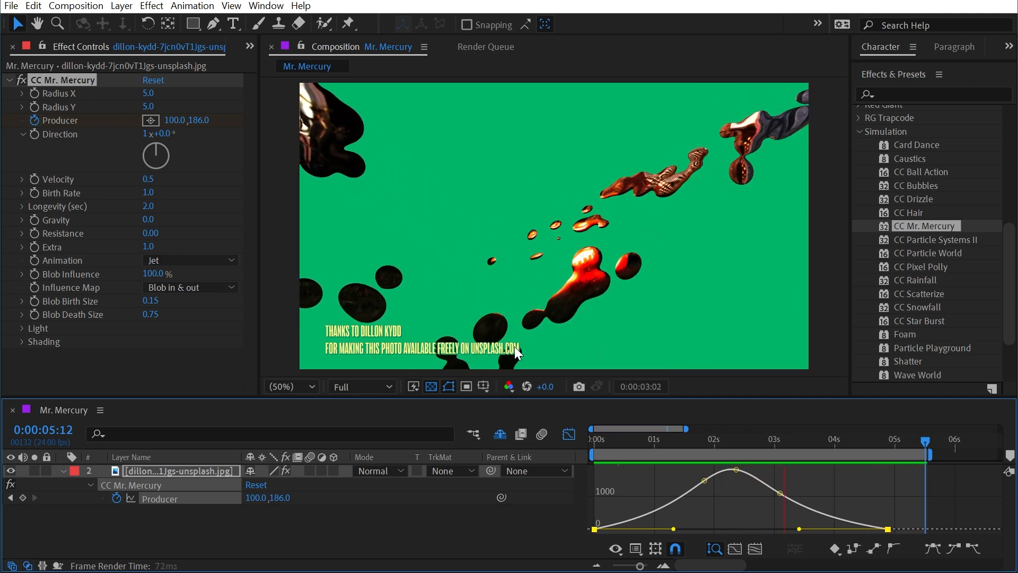
left_click(570, 436)
left_click_drag(646, 441, 774, 440)
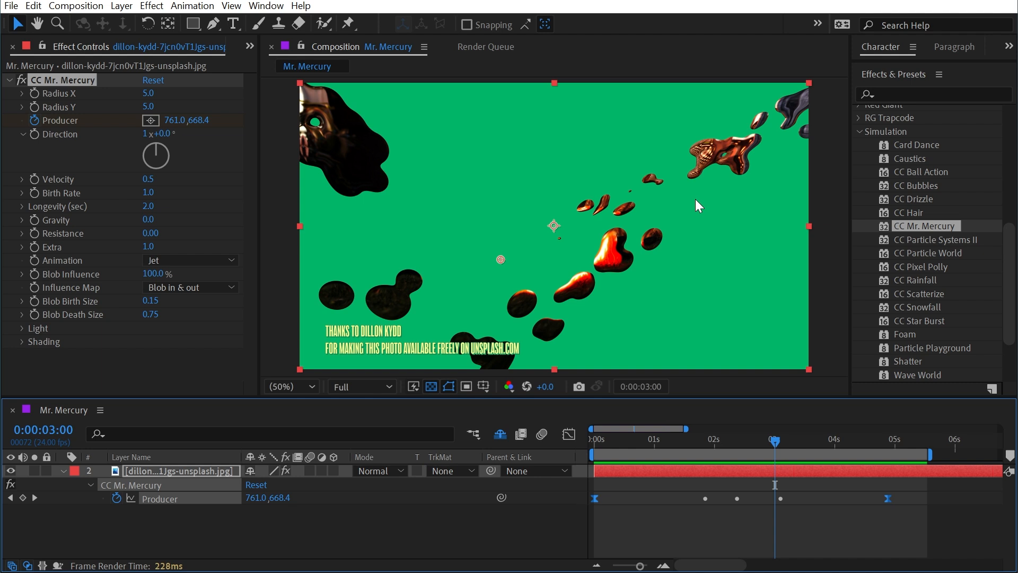
Try varying Extra, change the Animation type to Jet Sideways, and preview how the blobs leave the moving Producer.
left_click_drag(152, 246, 264, 238)
left_click(190, 260)
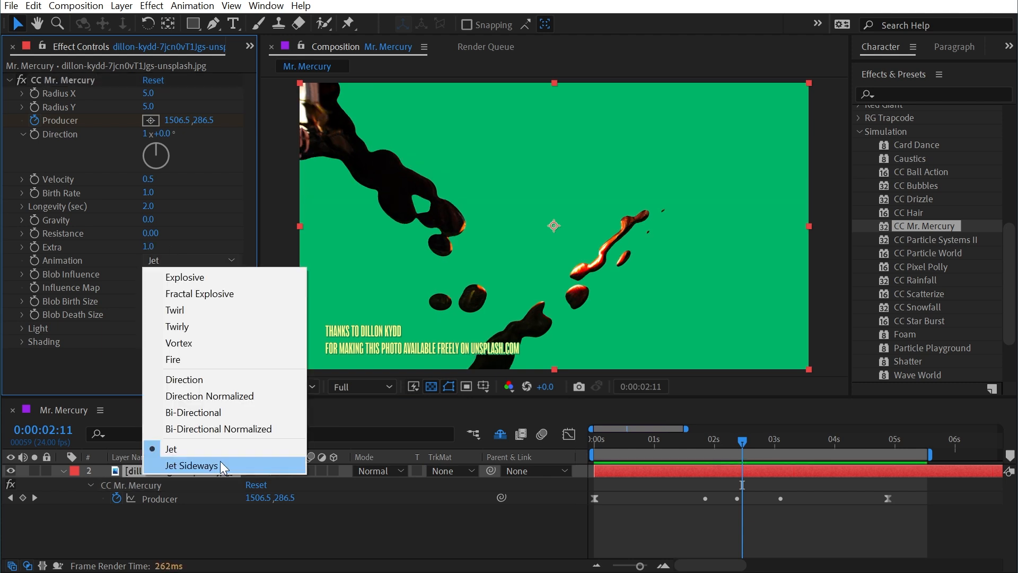
left_click(220, 461)
left_click_drag(713, 438, 586, 444)
key("h")
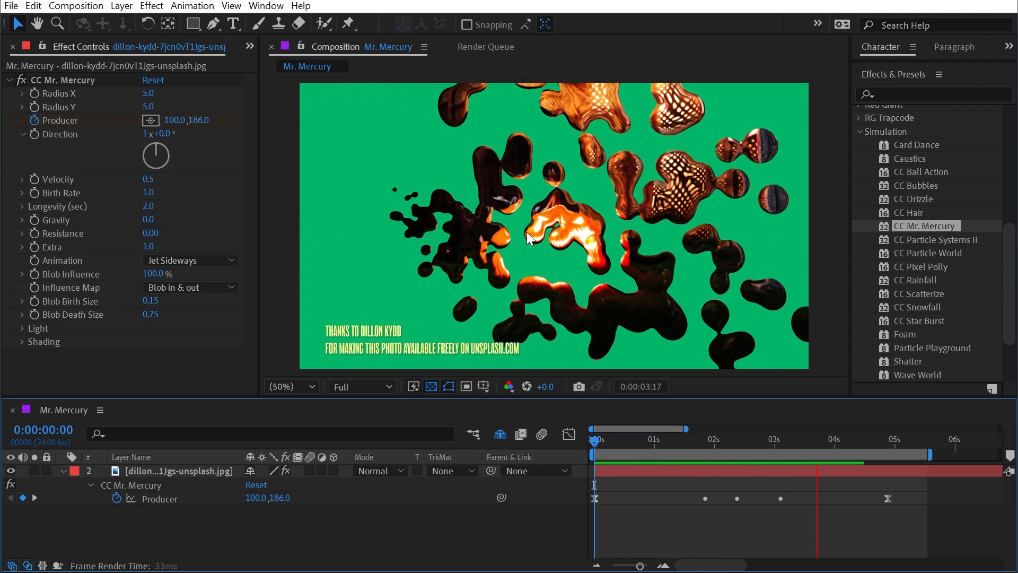
key("space")
left_click_drag(693, 439, 742, 445)
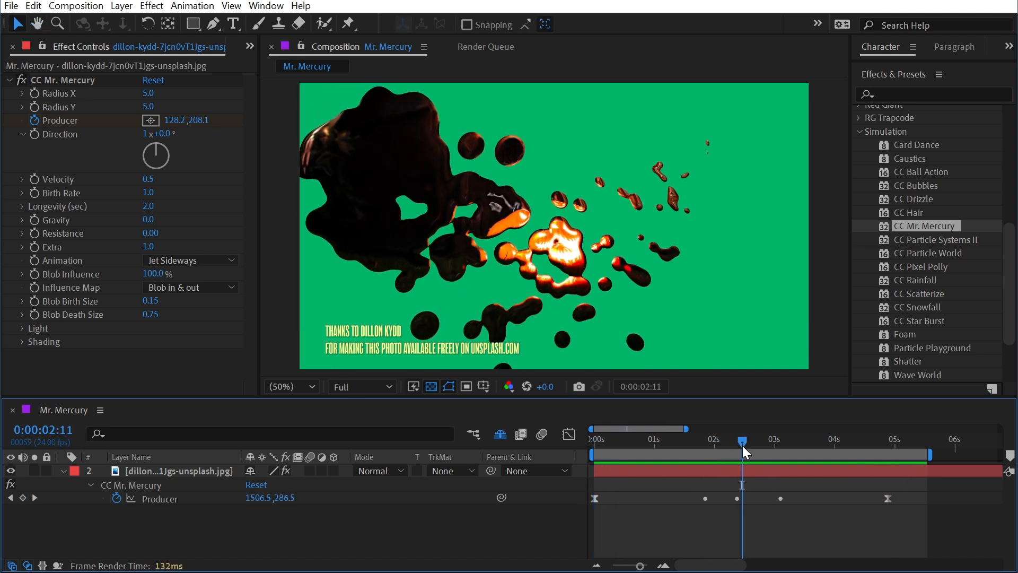
left_click(139, 486)
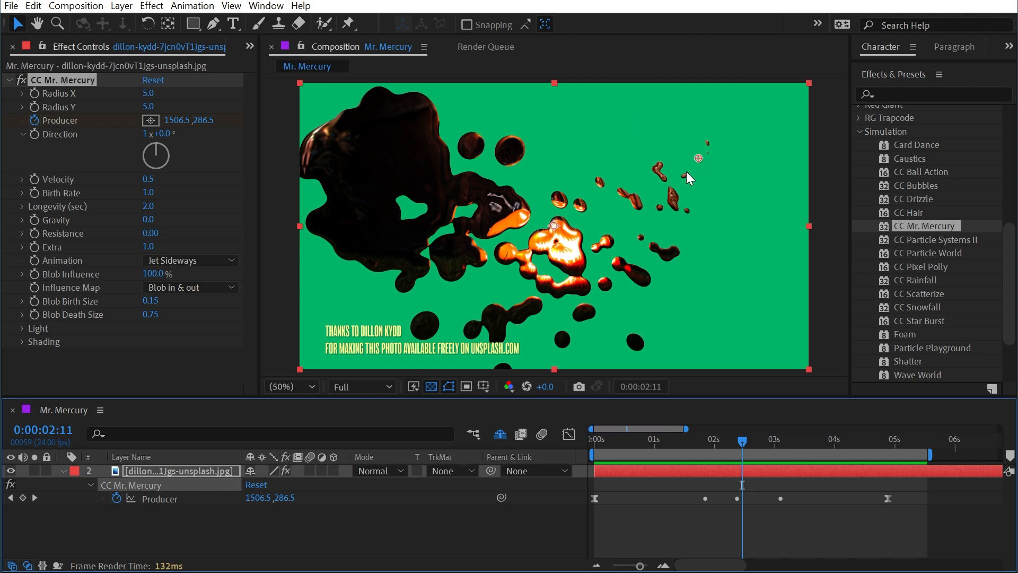
mouse_move(732, 443)
left_mouse_down()
mouse_move(592, 443)
mouse_move(727, 441)
left_mouse_up()
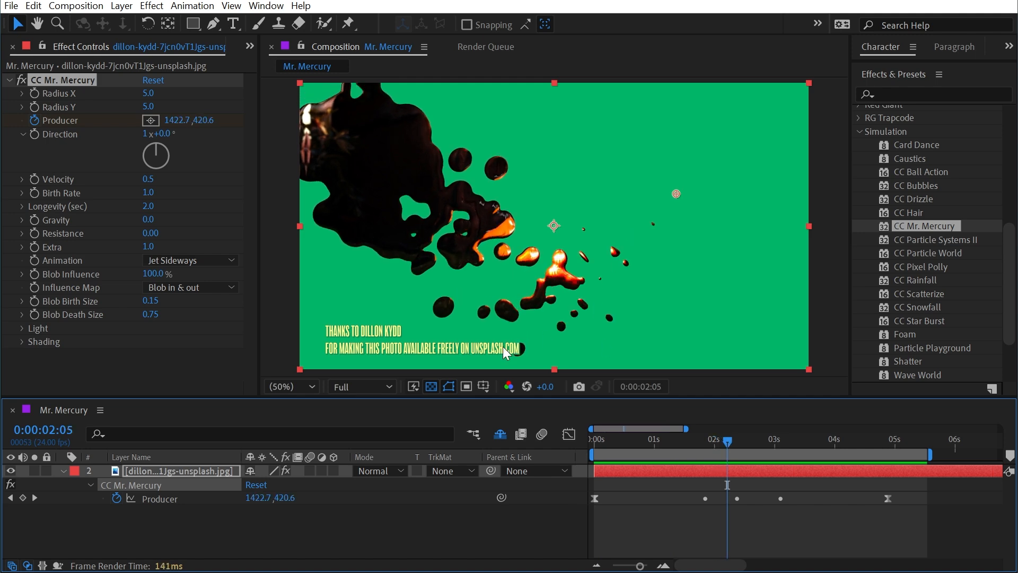
left_click_drag(750, 440, 855, 439)
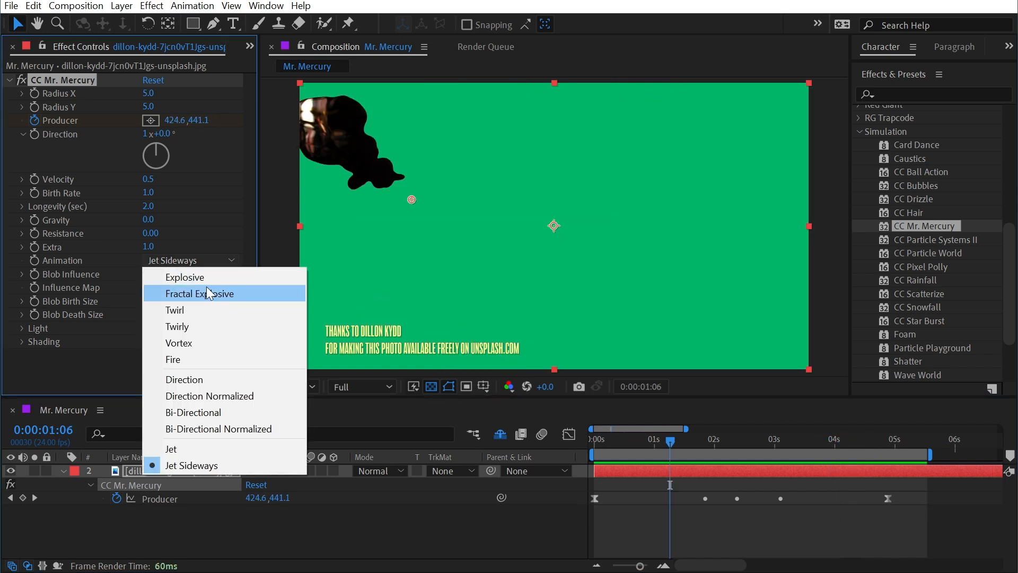
Change the Animation type to Explosive and set Extra to 1.9 at 0:00:02:13.
left_click(204, 275)
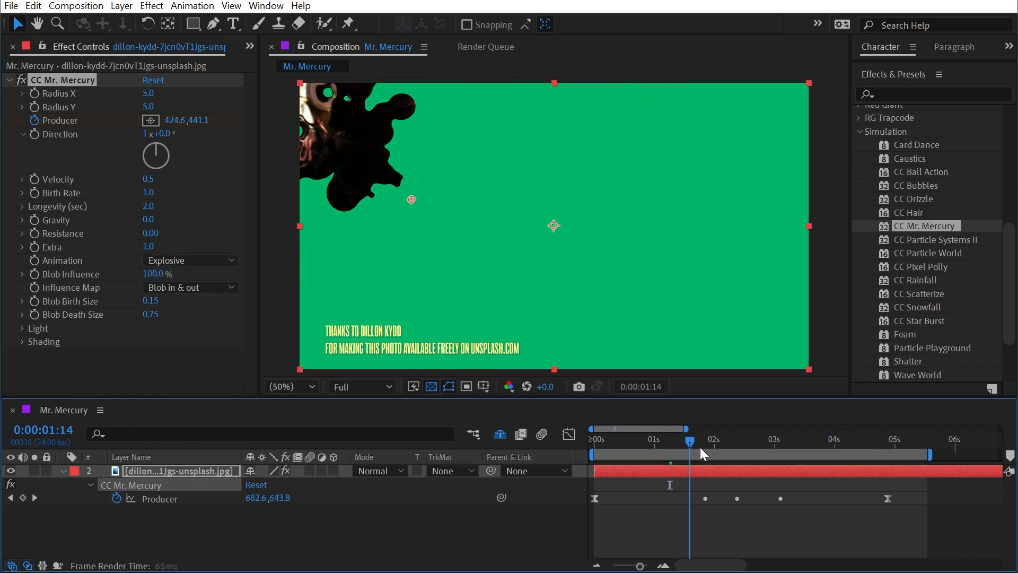
left_click(747, 439)
left_click_drag(148, 247, 192, 251)
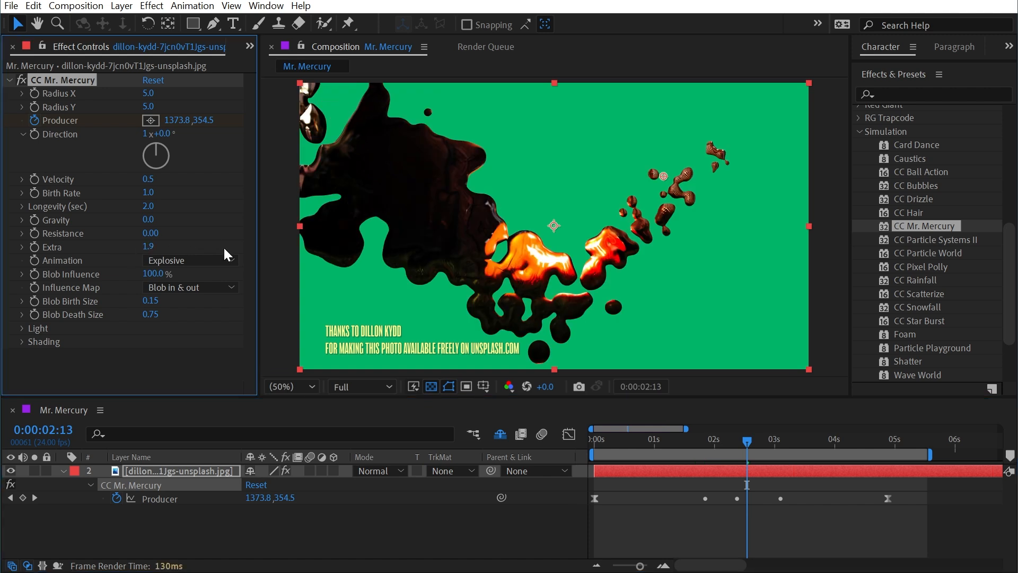
Change the Animation type to Twirly and vary Extra, leaving it at 1.8.
left_click(211, 262)
left_click(212, 325)
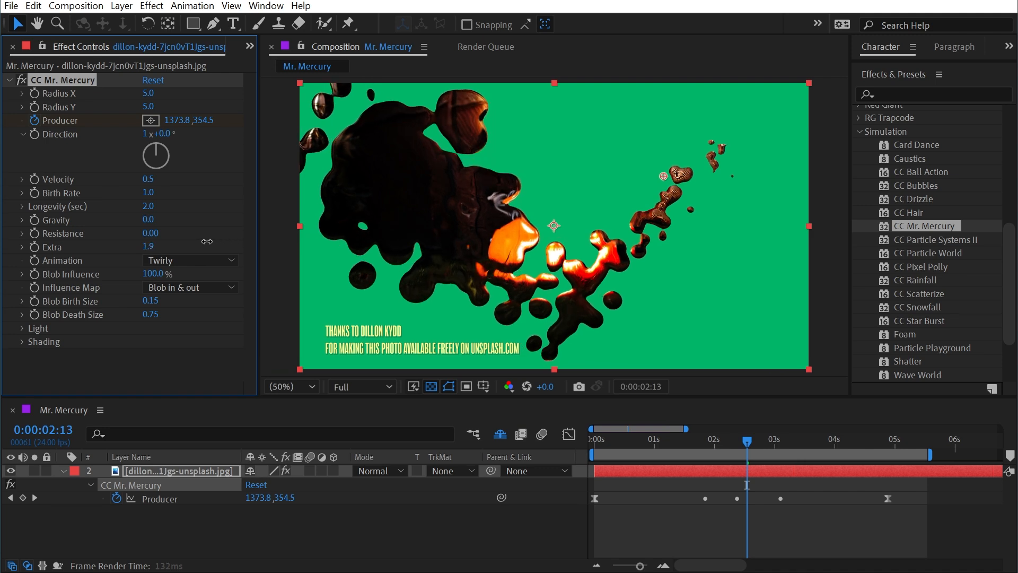
left_click_drag(140, 243, 192, 244)
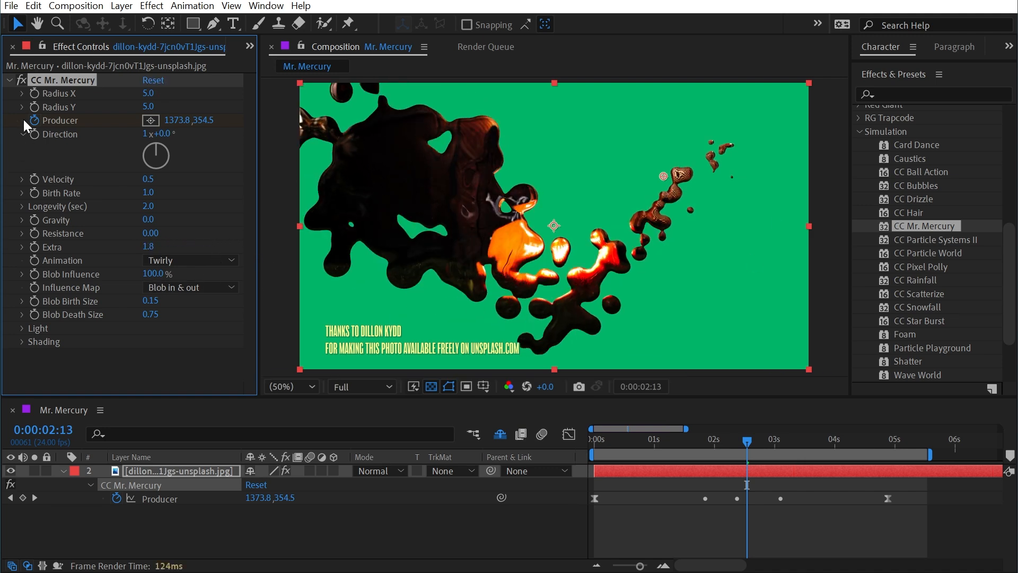
Reset CC Mr. Mercury, clear the Producer's keyframes with the point at 960, 540, and preview the default animation.
left_click(153, 80)
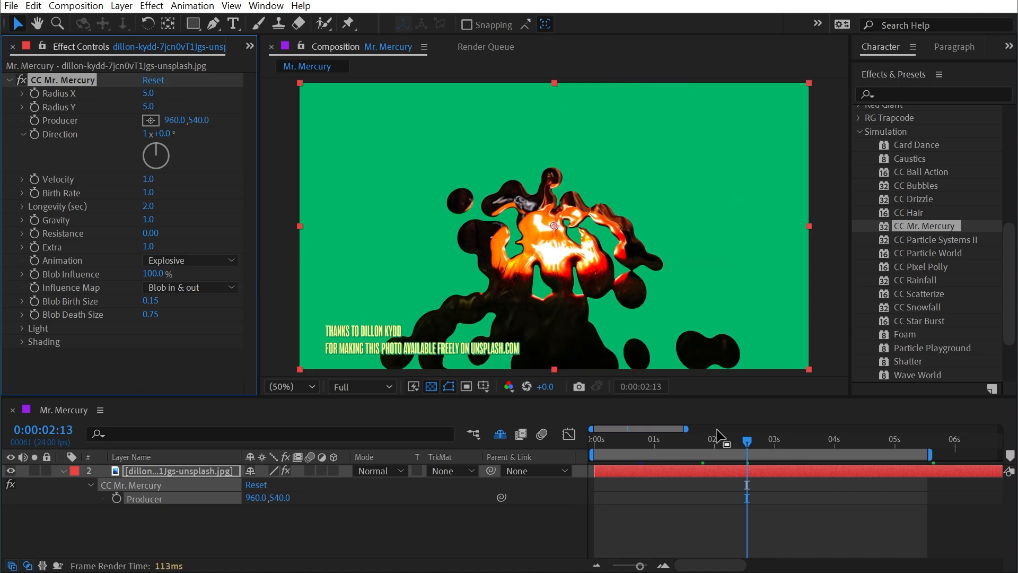
left_click(593, 440)
key("space")
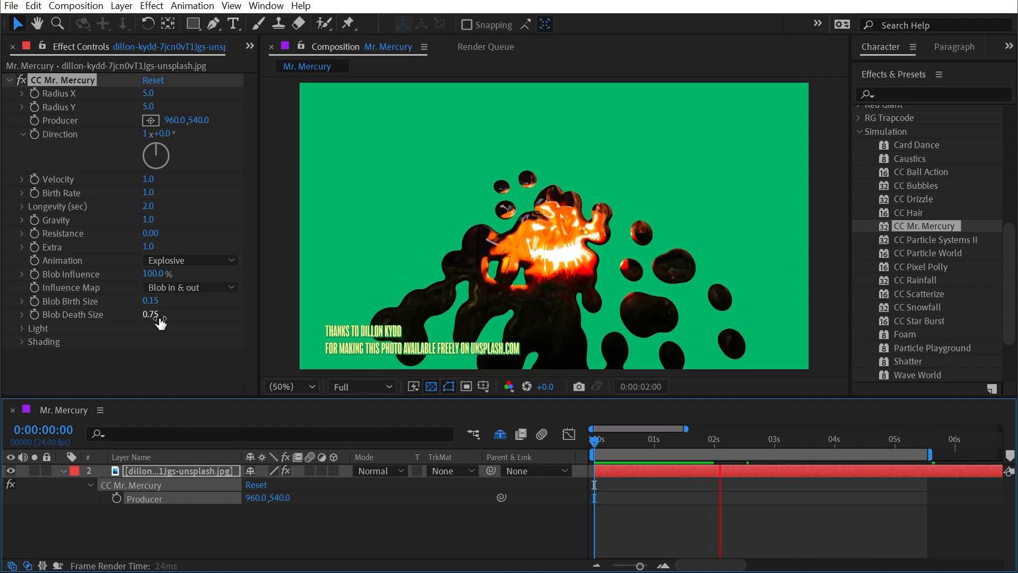
key("space")
left_click_drag(594, 440, 743, 443)
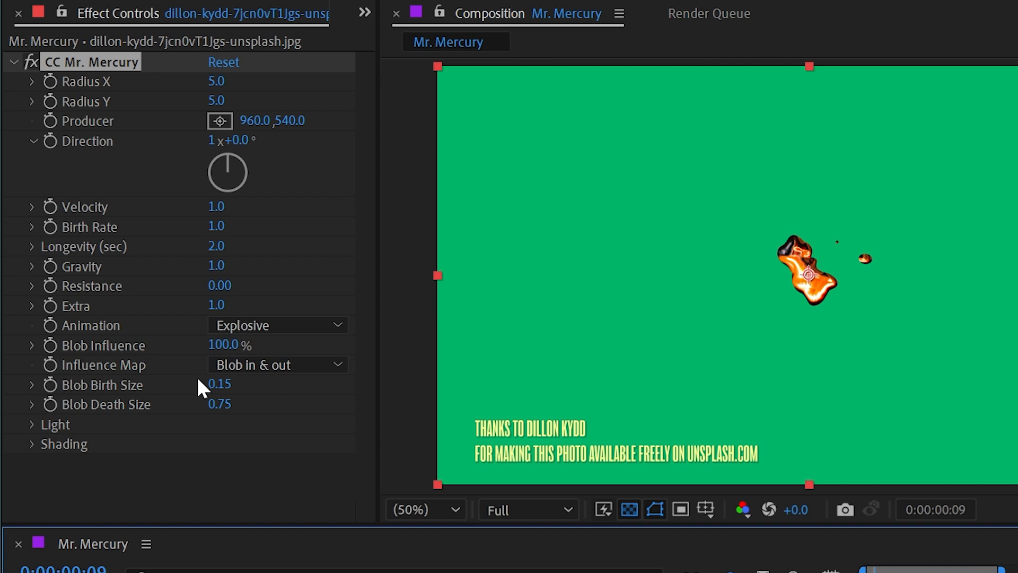
Increase the Blob Birth Size to 1.18 and preview the animation from the first frame.
left_click_drag(233, 391, 346, 391)
left_click(867, 572)
key("space")
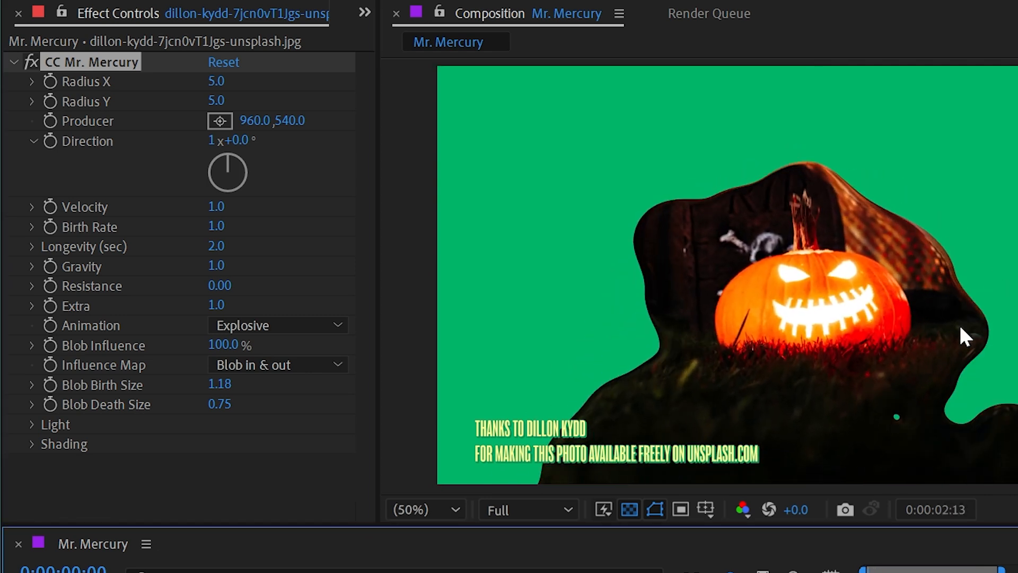
key("space")
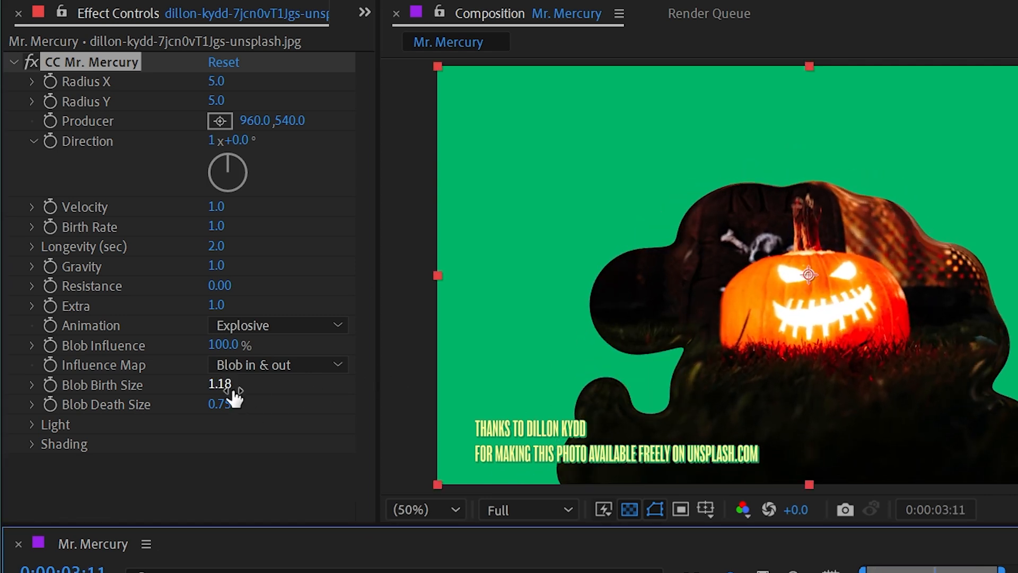
Set the Blob Birth Size to 0 and preview the animation from the first frame.
left_click_drag(219, 383, 150, 386)
left_click_drag(878, 572, 865, 572)
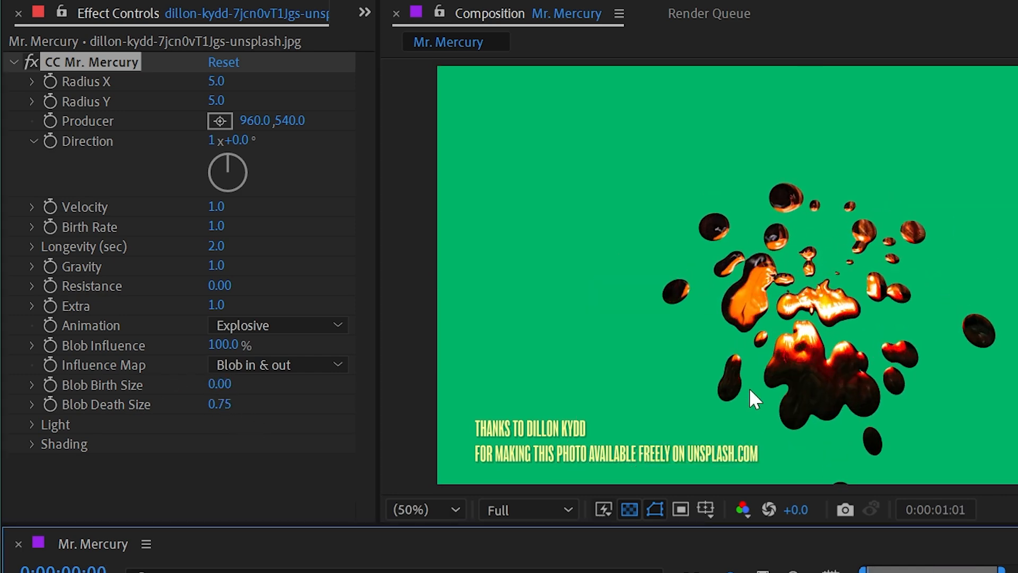
key("space")
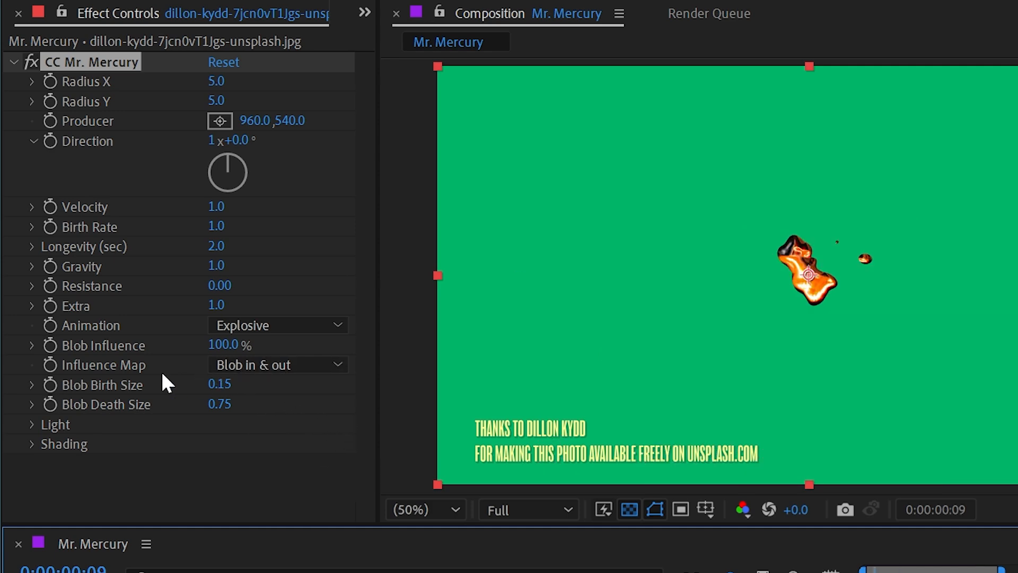
At 0:00:02:00, move the Producer above the frame to 960, -66 and preview the animation.
key("Page_Up")
key("Page_Up")
left_click_drag(873, 572, 906, 572)
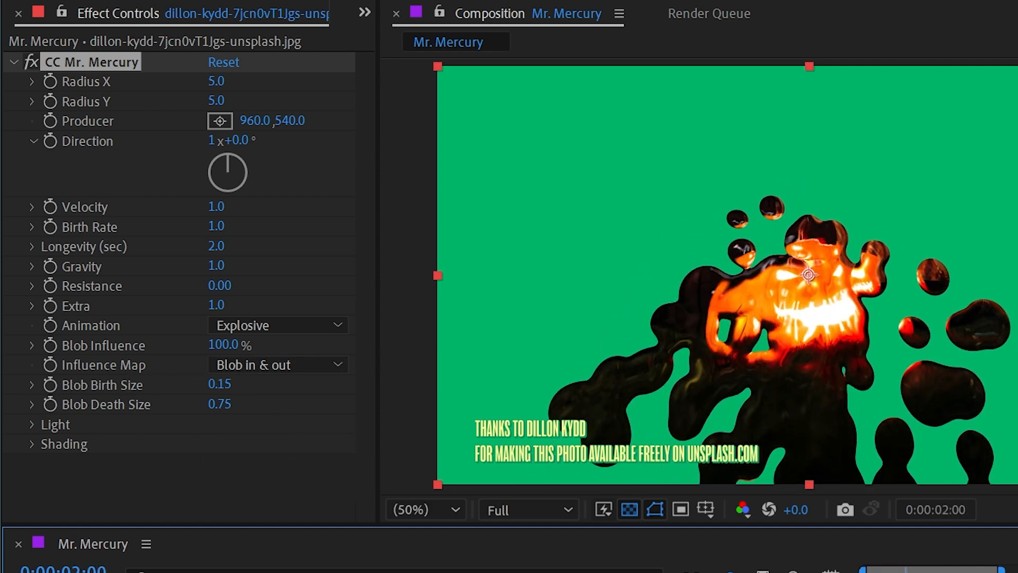
left_click_drag(812, 272, 793, 32)
key("space")
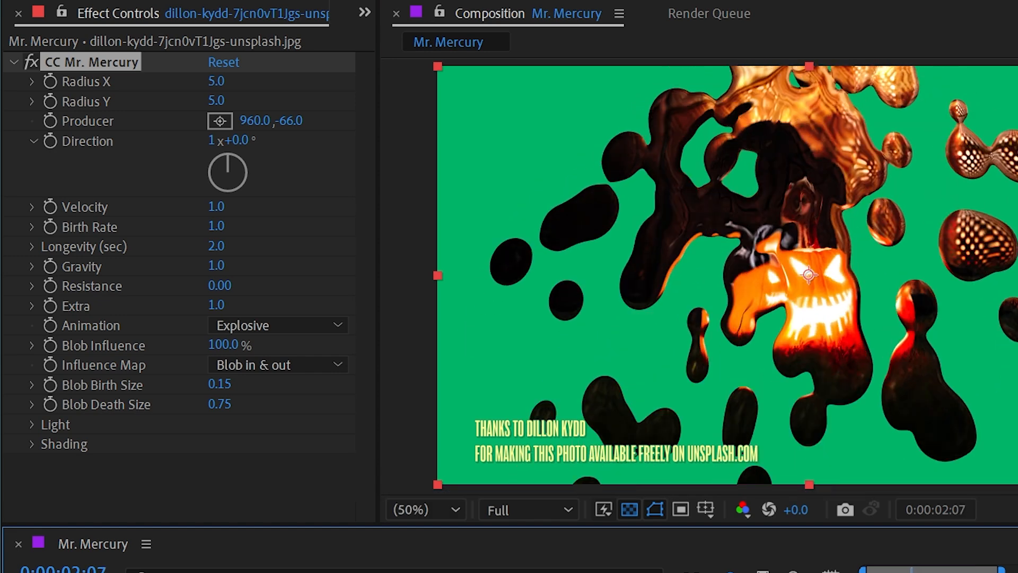
Try a larger Blob Death Size in a preview and change the Influence Map to Blob out.
left_click_drag(219, 416, 302, 410)
key("space")
left_click(245, 367)
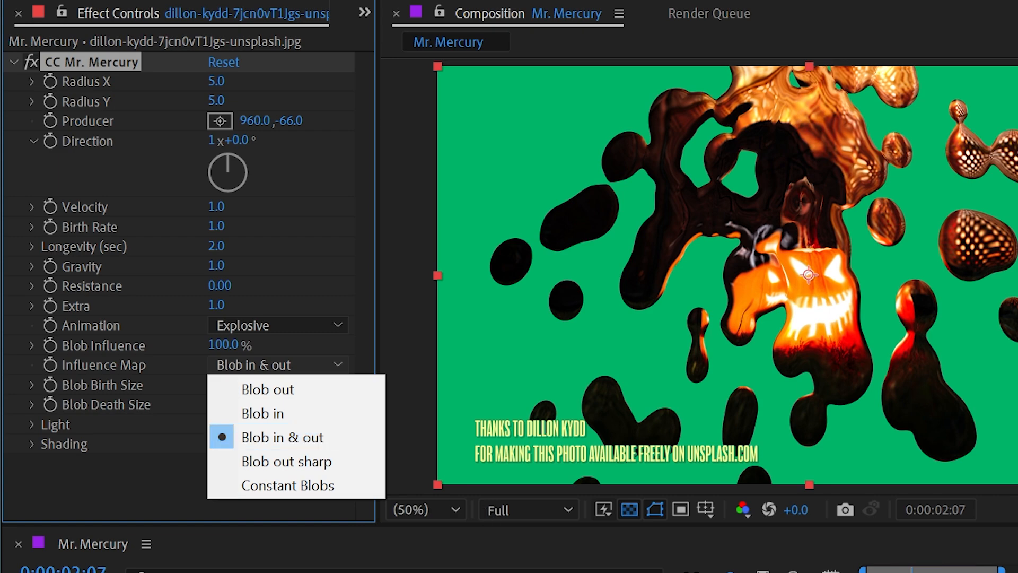
left_click(343, 440)
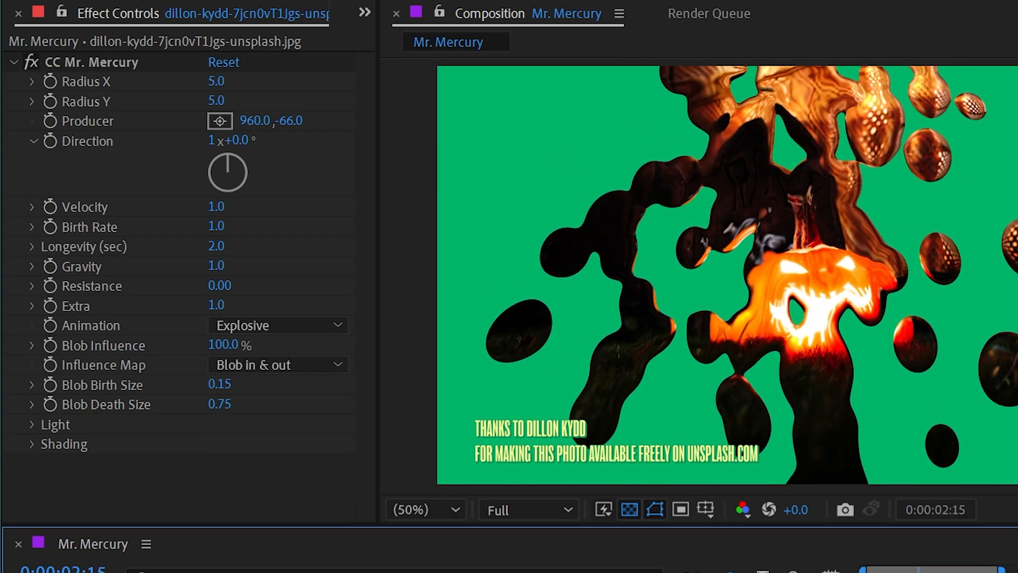
left_click(303, 371)
left_click(313, 393)
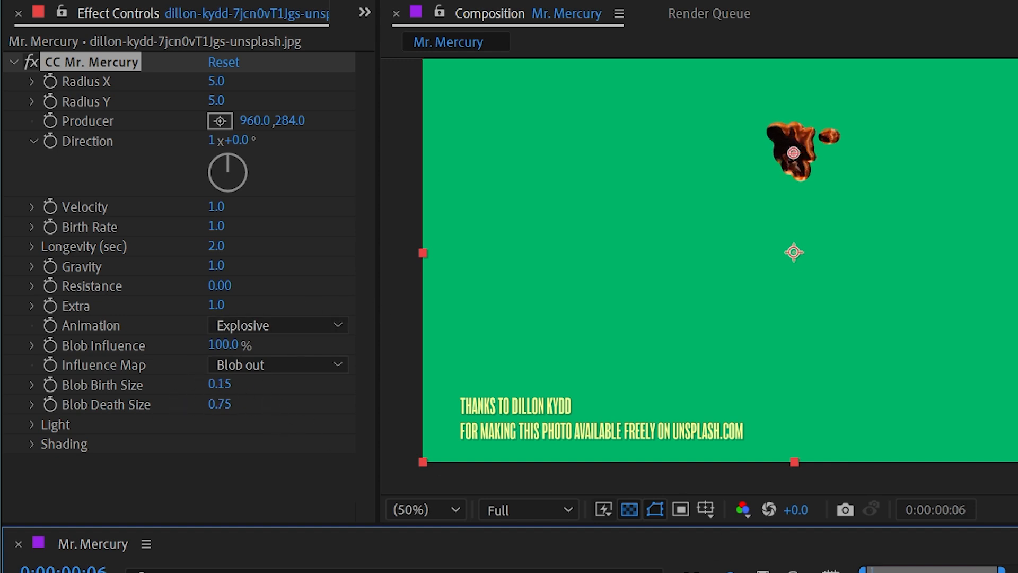
Set the Influence Map to Blob in and Longevity to 1.5 seconds, previewing the animation after each change.
left_click(277, 364)
left_click(278, 413)
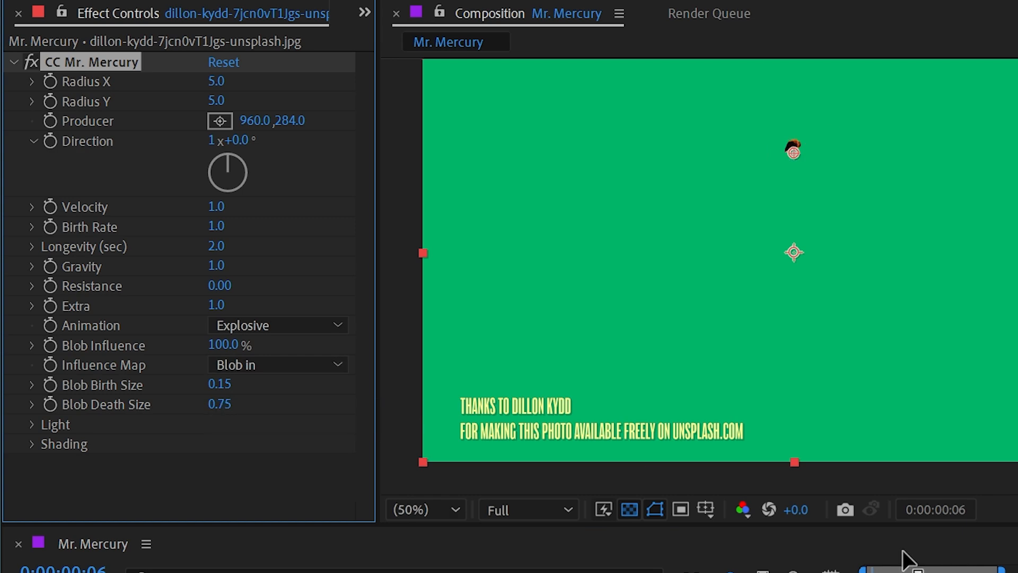
key("space")
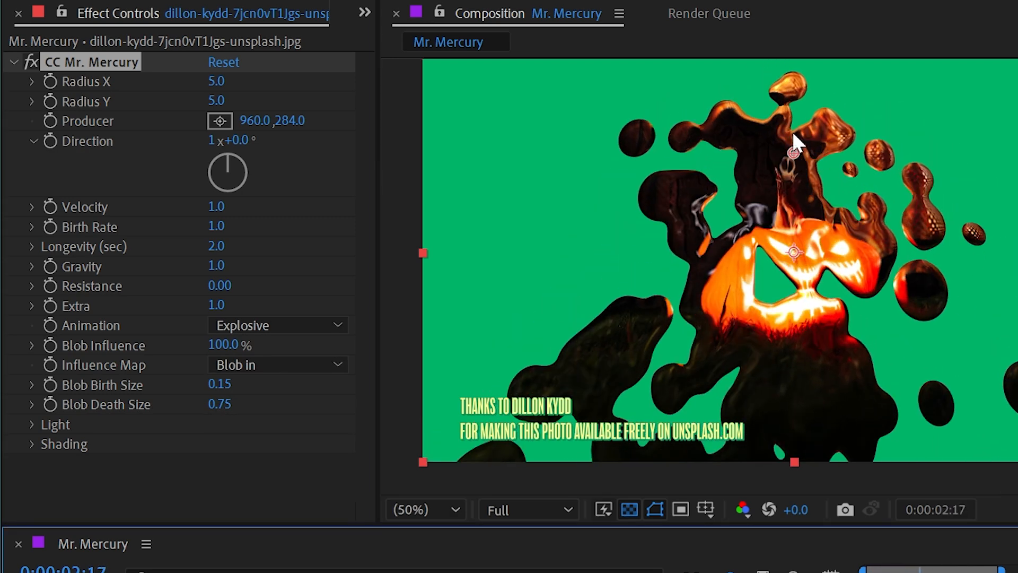
left_click_drag(221, 254, 207, 253)
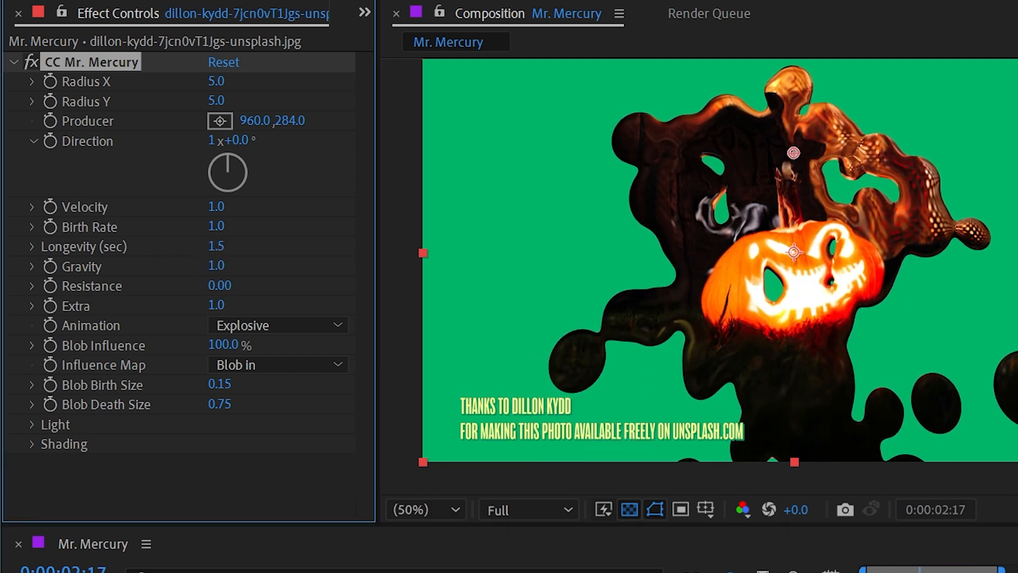
key("space")
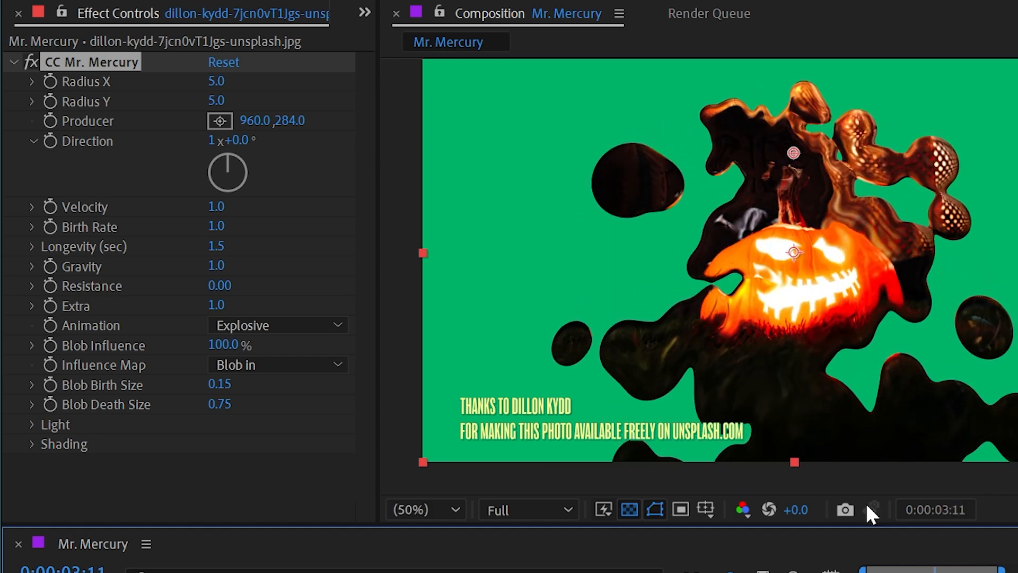
Set the Influence Map to Blob out sharp and preview the animation.
left_click(279, 364)
left_click(324, 461)
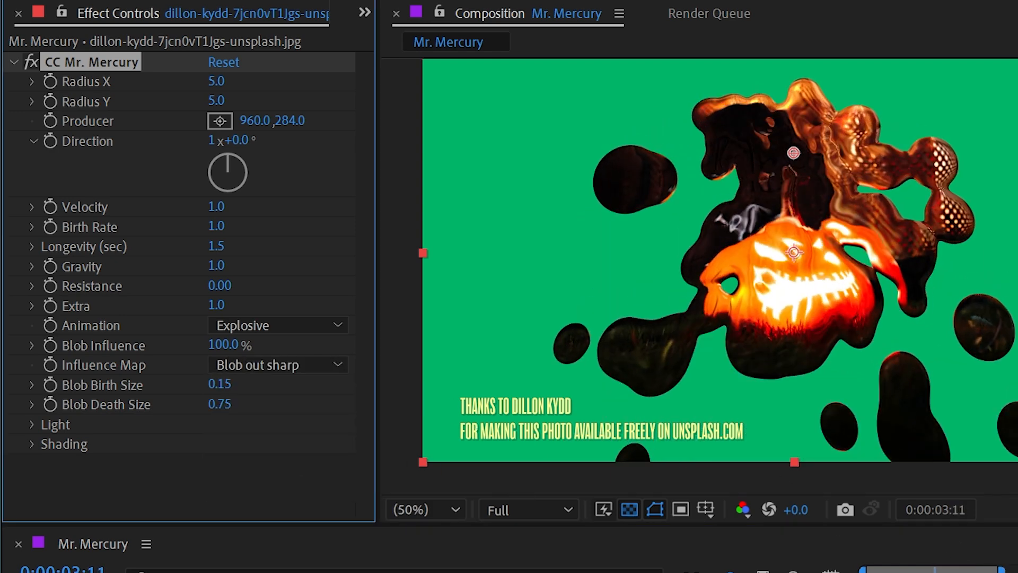
key("space")
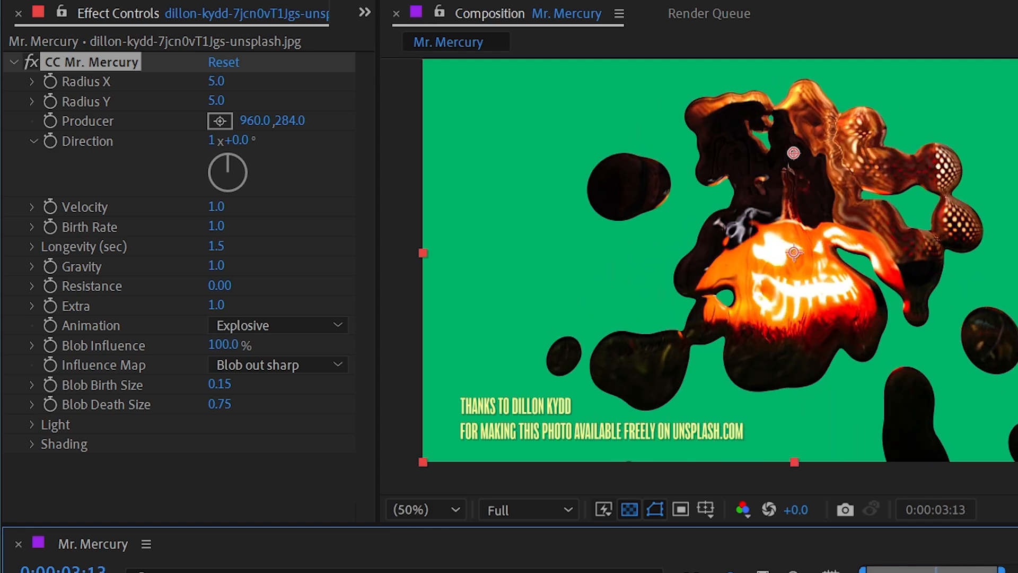
Preview the animation from the start with the Influence Map on Constant Blobs, and return it to Blob in & out.
left_click(259, 363)
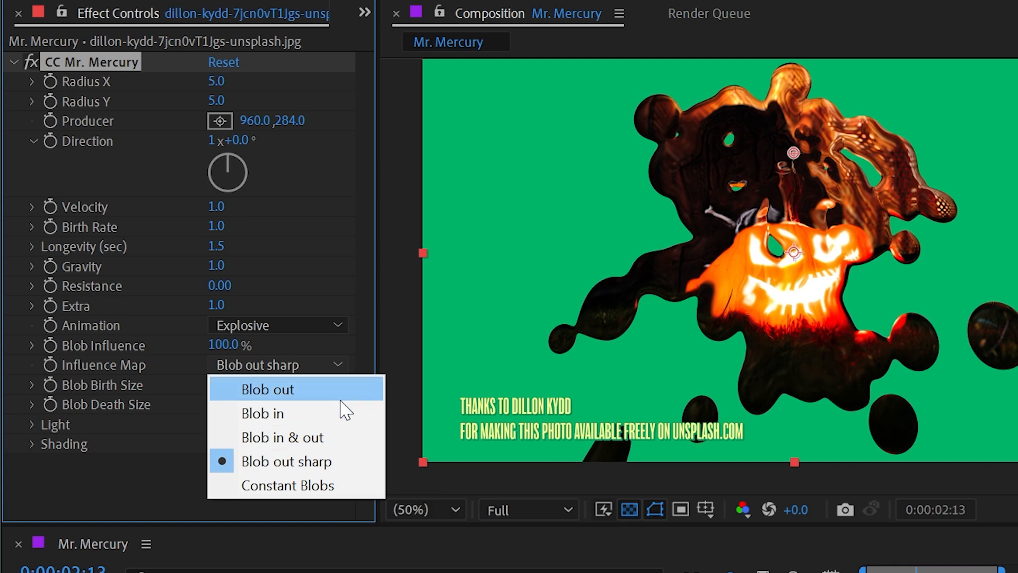
left_click(296, 483)
left_click_drag(1012, 572, 866, 572)
key("space")
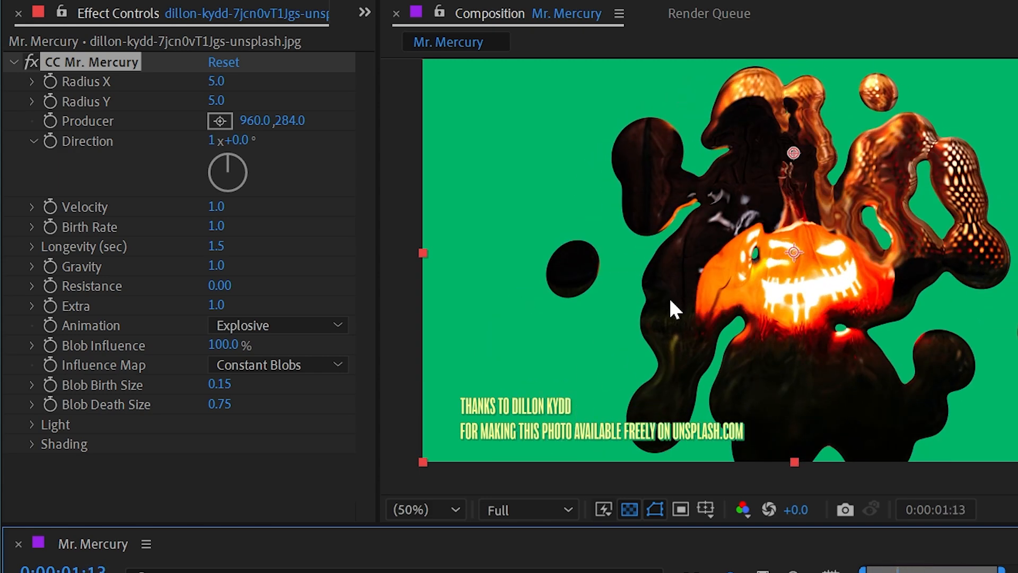
left_click(266, 364)
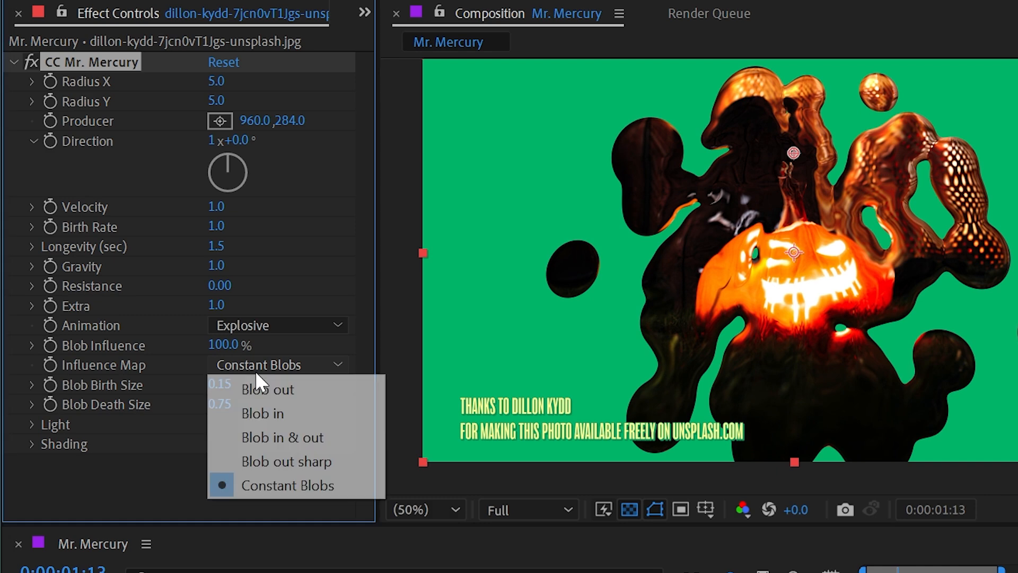
left_click(283, 437)
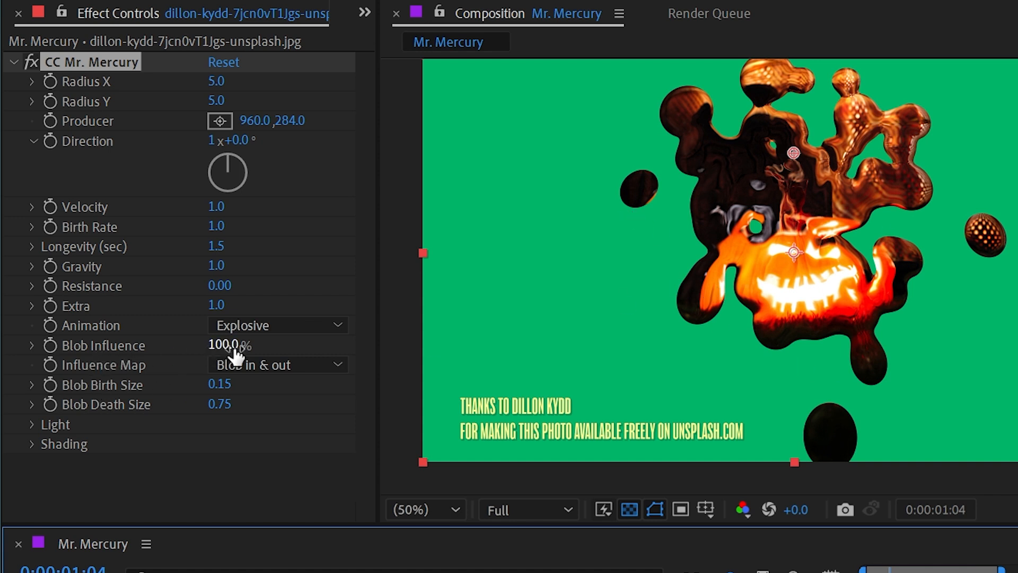
Compare Blob Influence at 0% and 39%, and return it to 100%.
mouse_move(229, 352)
left_mouse_down()
mouse_move(142, 352)
mouse_move(235, 356)
left_mouse_up()
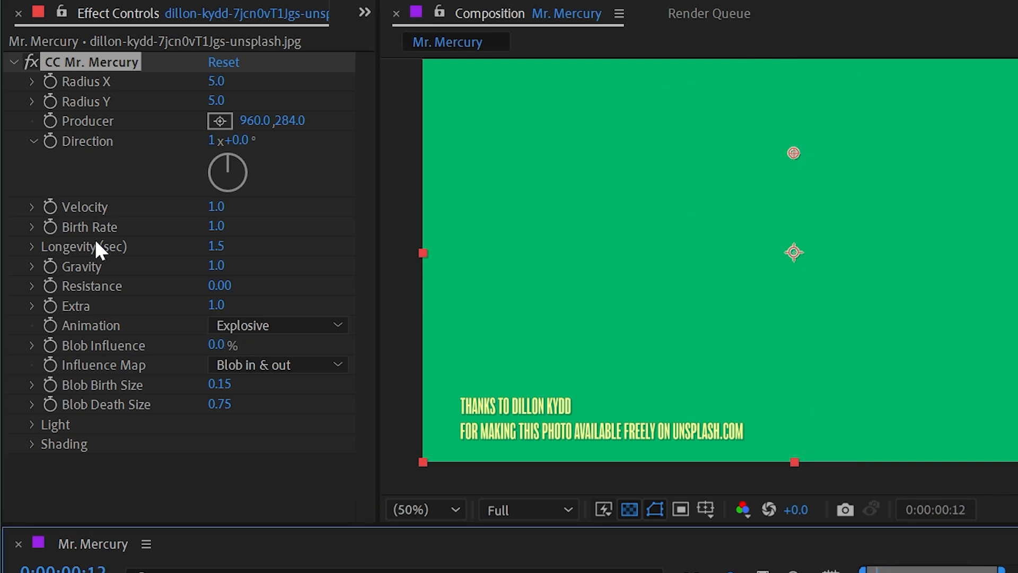
left_click_drag(222, 344, 291, 338)
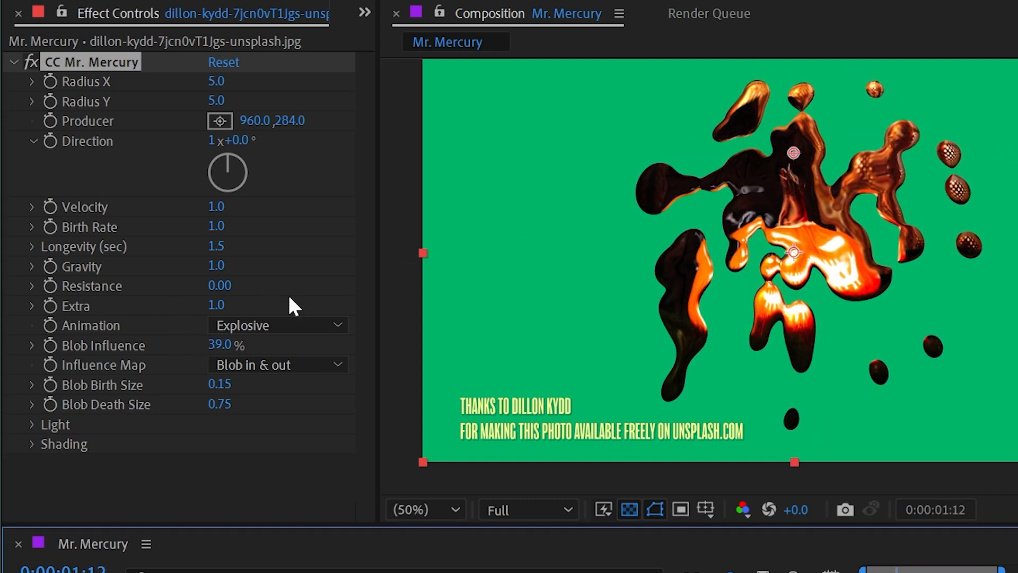
left_click_drag(226, 346, 361, 344)
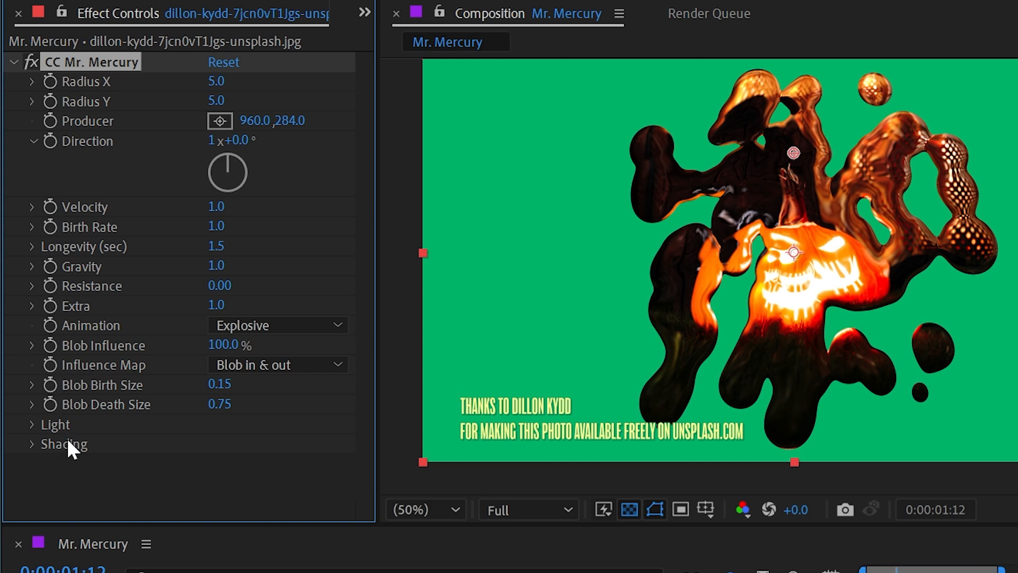
Inspect the liquid's shading up close, expand the Light settings and check the available light source options, keeping Effect Light.
scroll(809, 275, "up", 2)
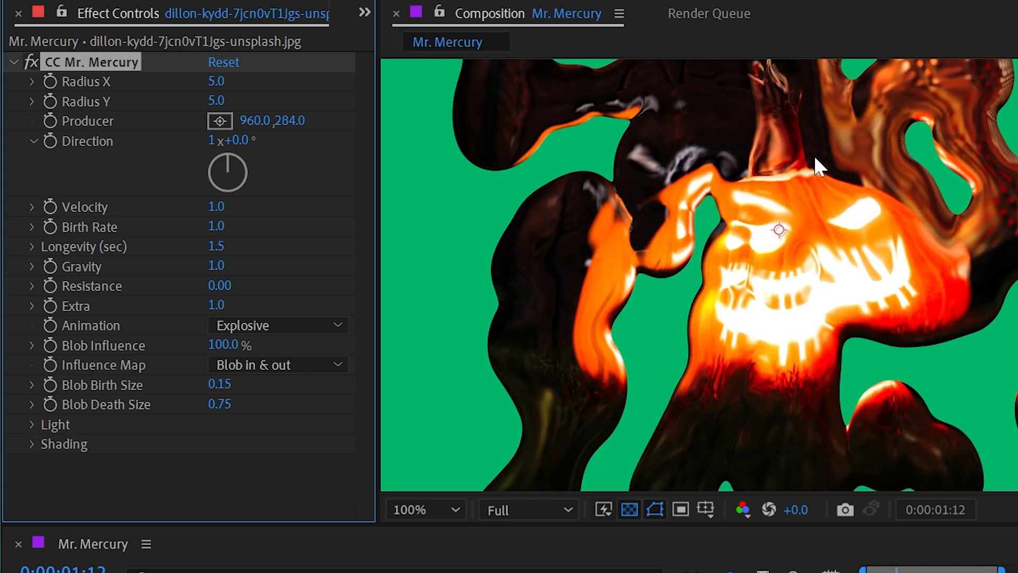
left_click_drag(1013, 169, 952, 397)
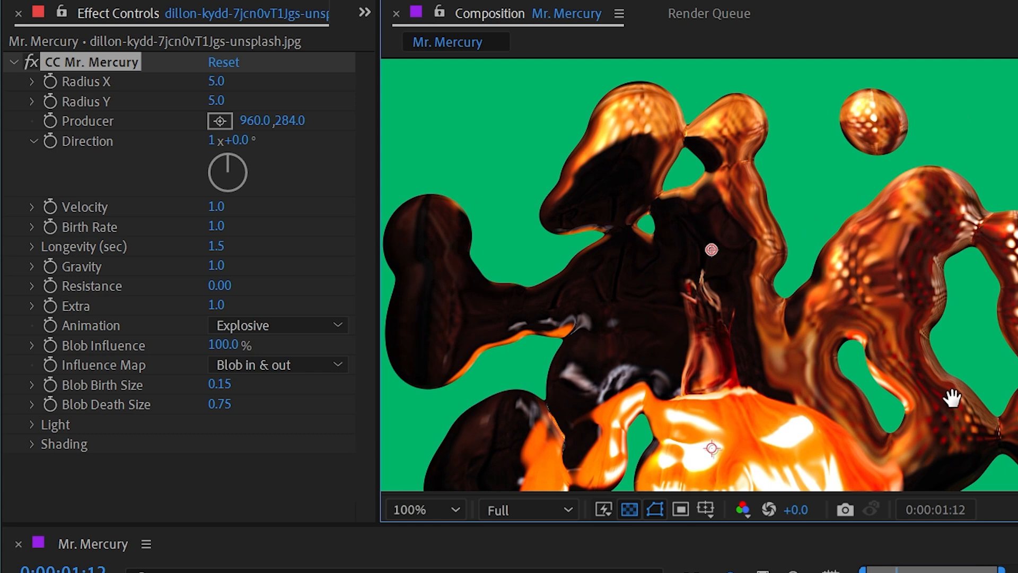
left_click(31, 424)
scroll(188, 483, "down", 3)
scroll(122, 472, "down", 1)
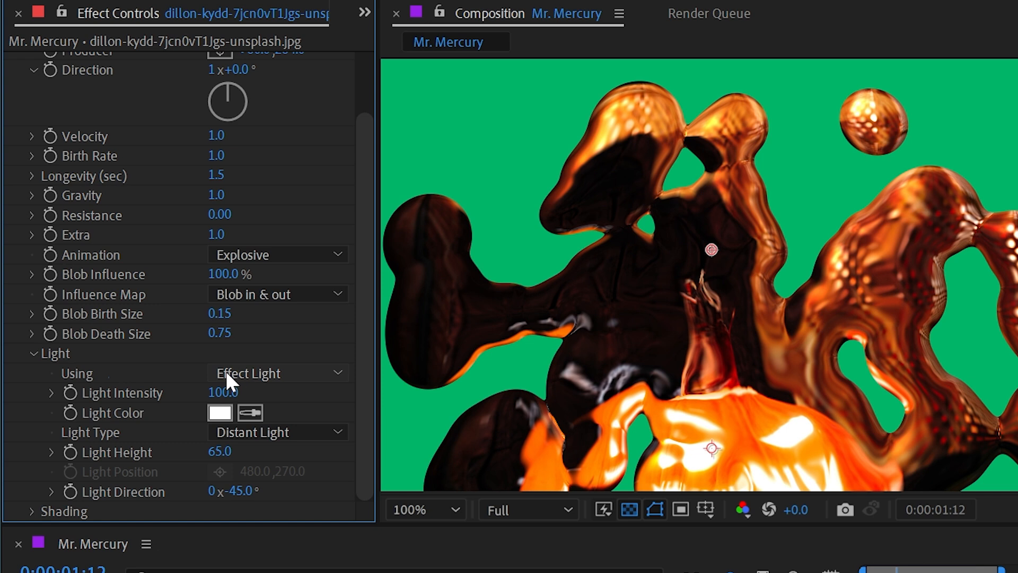
left_click(309, 376)
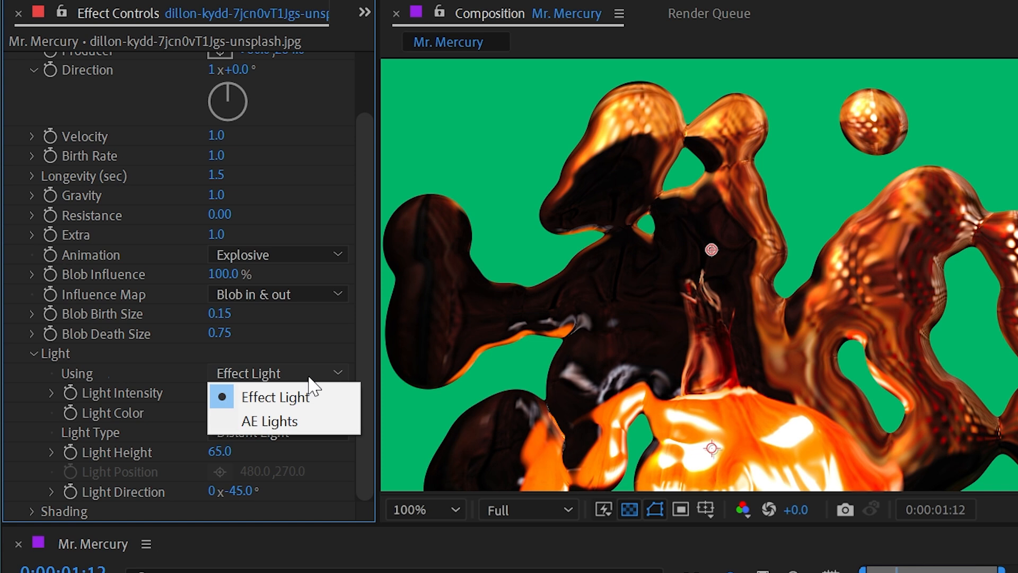
left_click(305, 351)
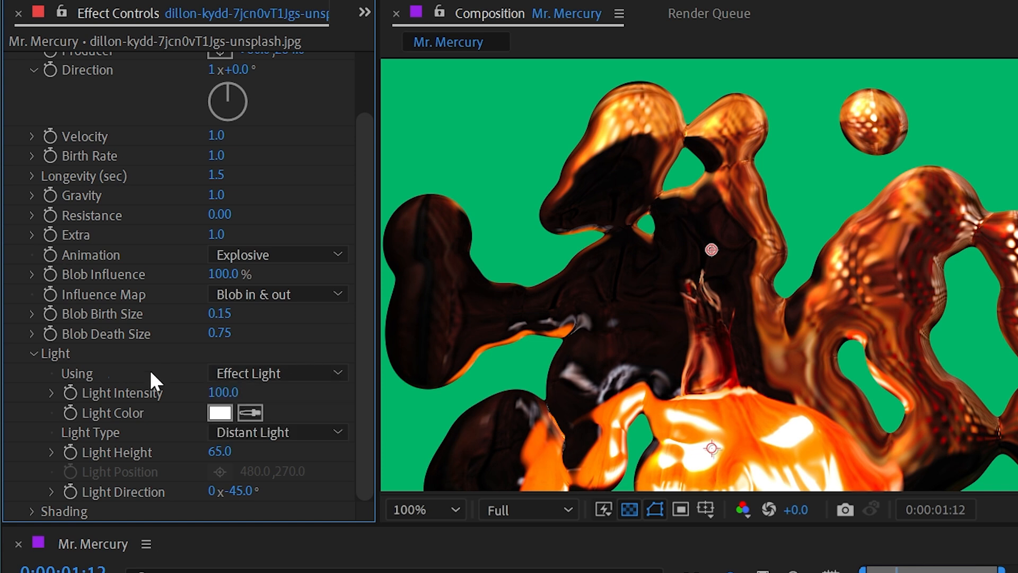
Try a lower Light Intensity and undo the change.
left_click_drag(238, 390, 127, 399)
key("ctrl+z")
Set the Light Color to saturated blue 002AFF.
left_click(220, 414)
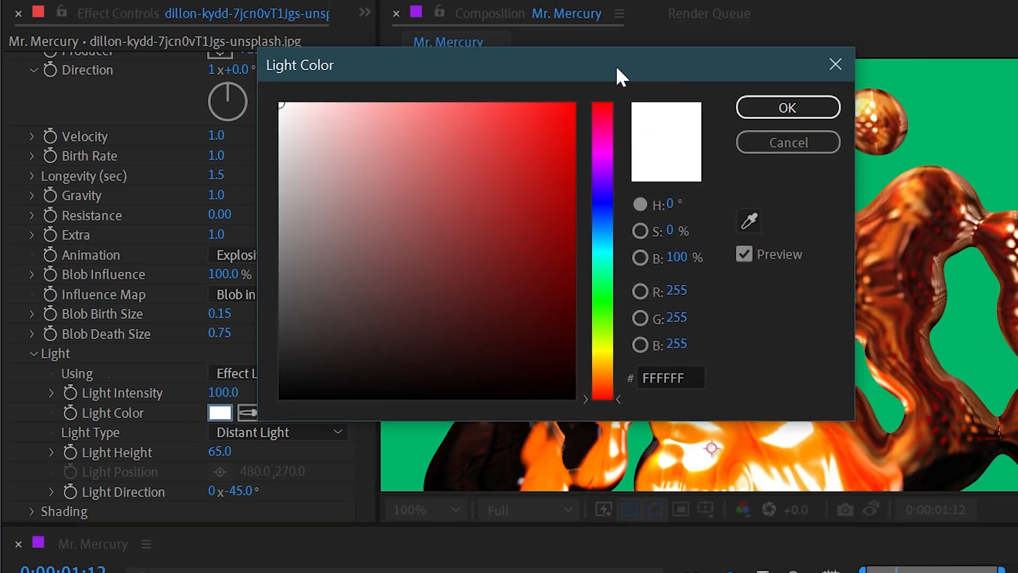
left_click(516, 154)
left_click(546, 118)
left_click(599, 229)
left_click_drag(599, 229, 599, 210)
left_click_drag(544, 181, 586, 95)
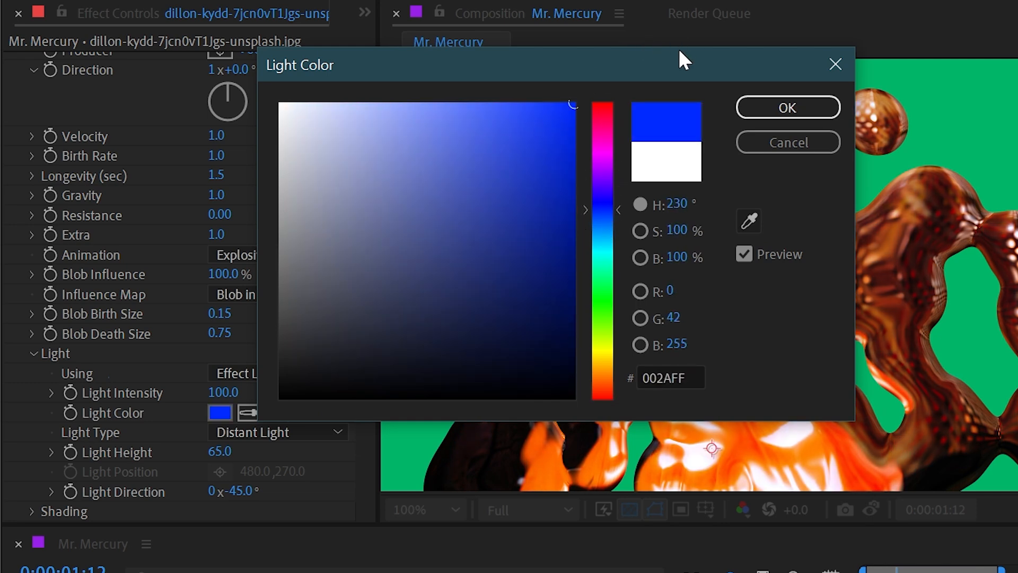
left_click_drag(676, 58, 454, 78)
left_click(581, 126)
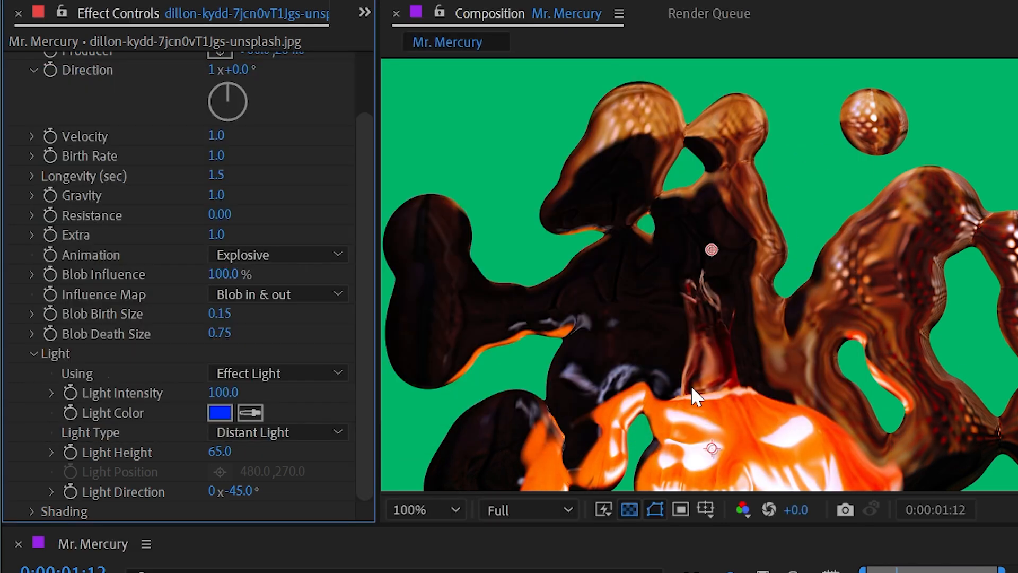
Undo and redo the Light Color change to compare both looks, ending on white light.
key("ctrl+z")
key("ctrl+shift+z")
key("ctrl+z")
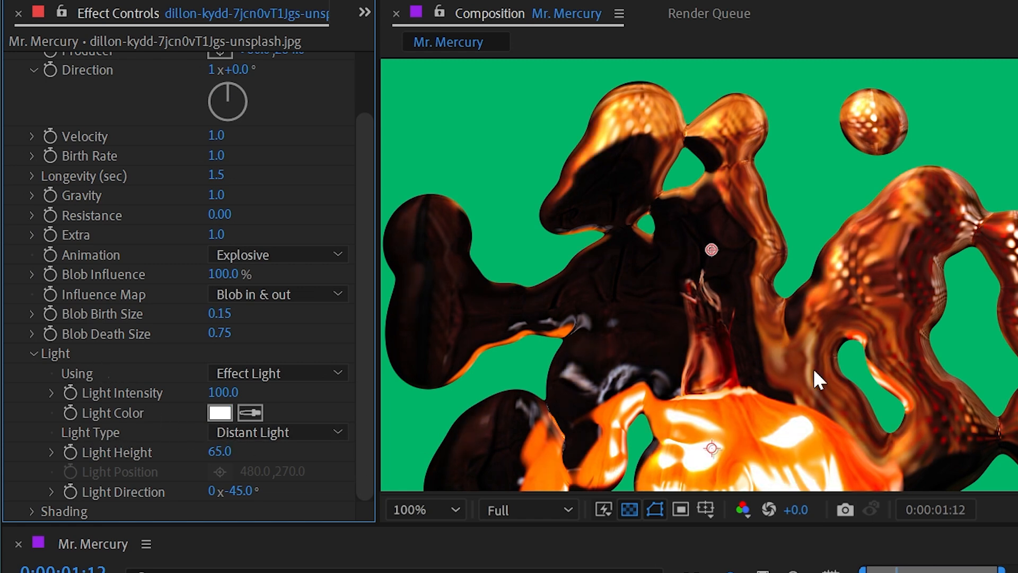
Set the Light Height to 100 and the Light Direction to 90°.
scroll(815, 350, "down", 2)
left_click_drag(883, 339, 860, 300)
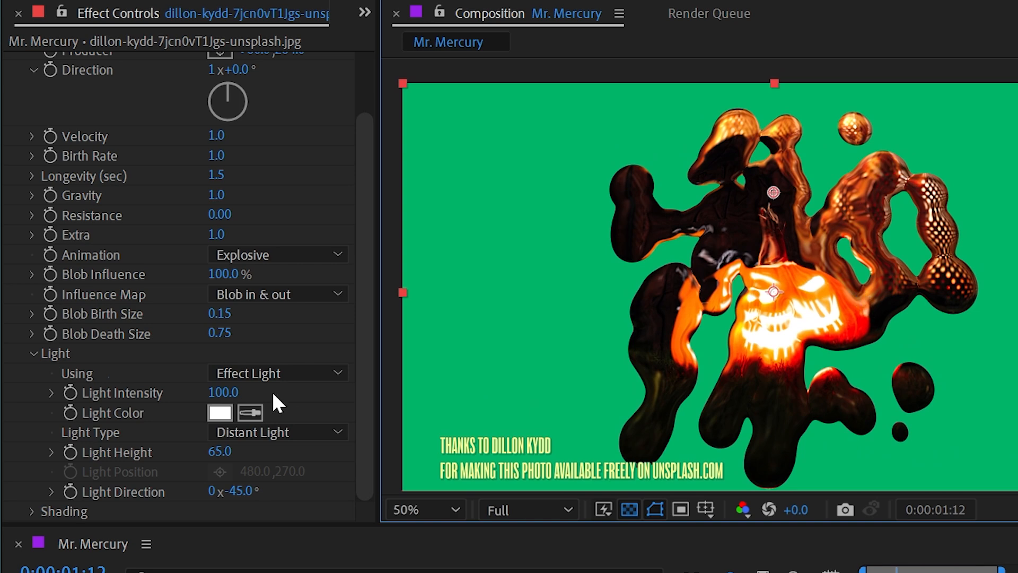
left_click_drag(216, 452, 335, 436)
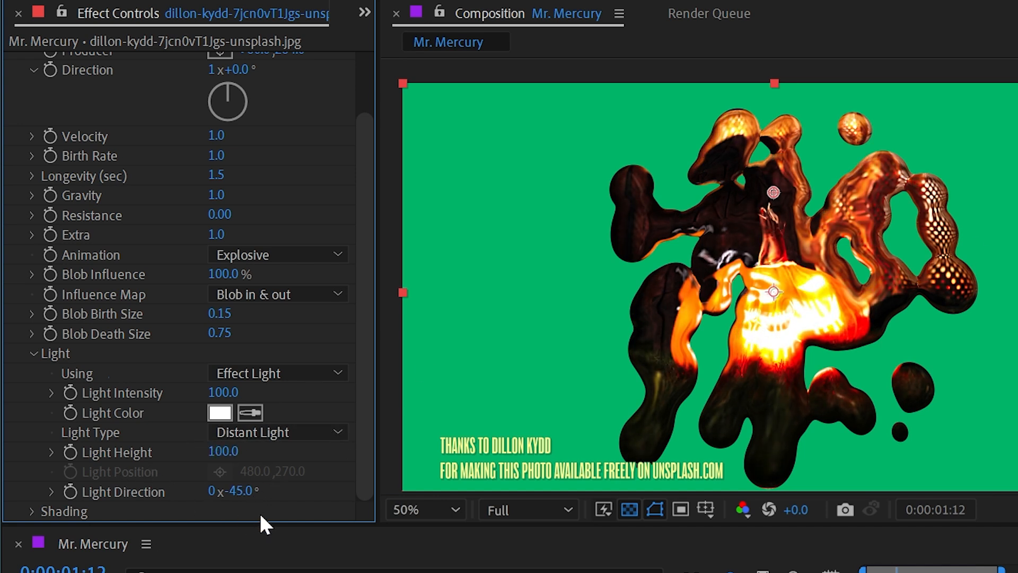
left_click(240, 491)
type("90")
key("Return")
Lower the Light Height to 52 and turn the Light Direction to 199°.
left_click_drag(223, 451, 165, 445)
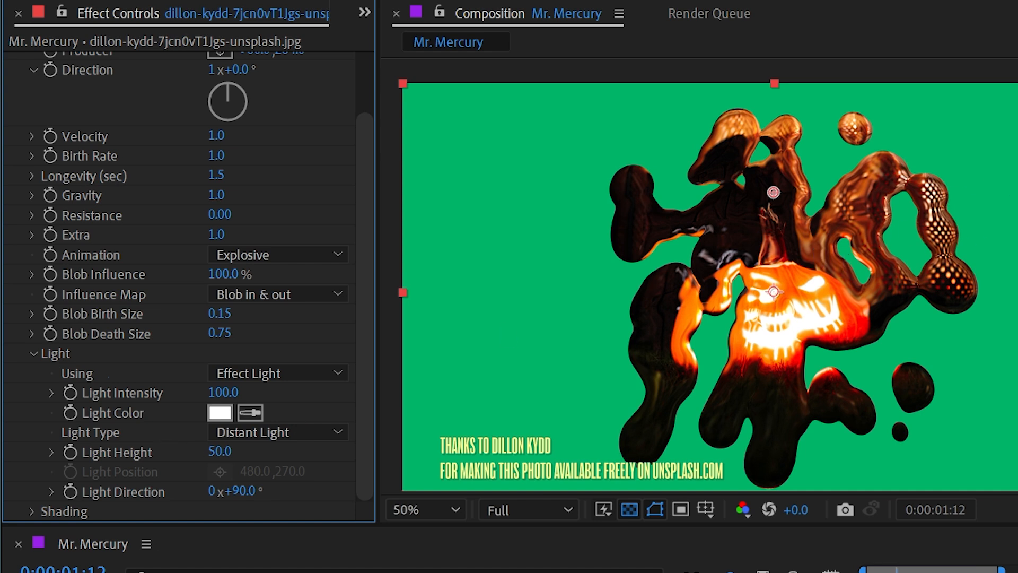
mouse_move(228, 451)
left_mouse_down()
mouse_move(156, 451)
mouse_move(221, 447)
left_mouse_up()
left_click_drag(250, 491, 367, 477)
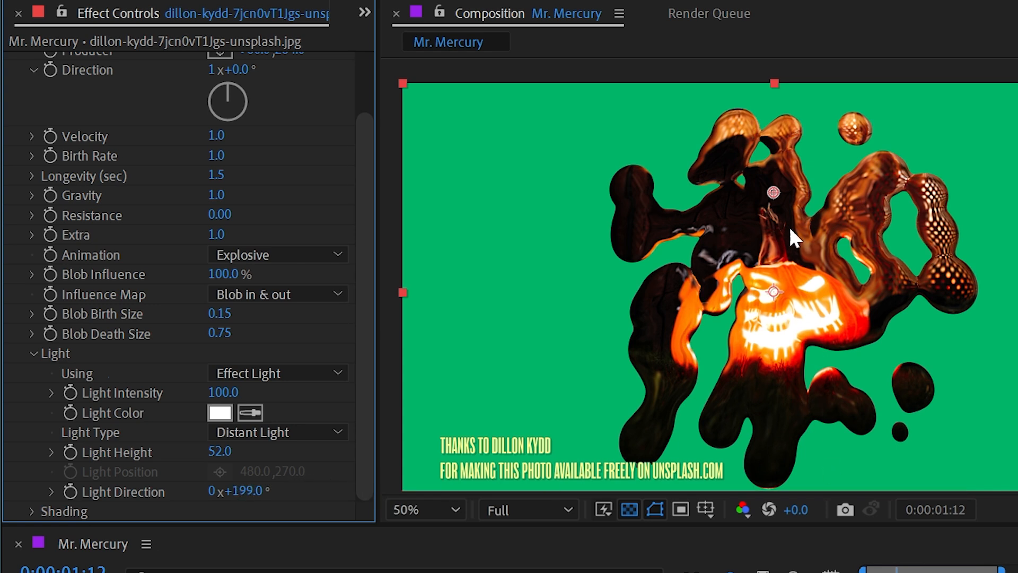
Raise the Light Intensity to 283 and adjust the light to a Height of 100 and a Direction of 157°.
left_click_drag(223, 393, 448, 392)
left_click_drag(236, 490, 119, 469)
left_click_drag(248, 490, 282, 445)
left_click_drag(253, 492, 339, 483)
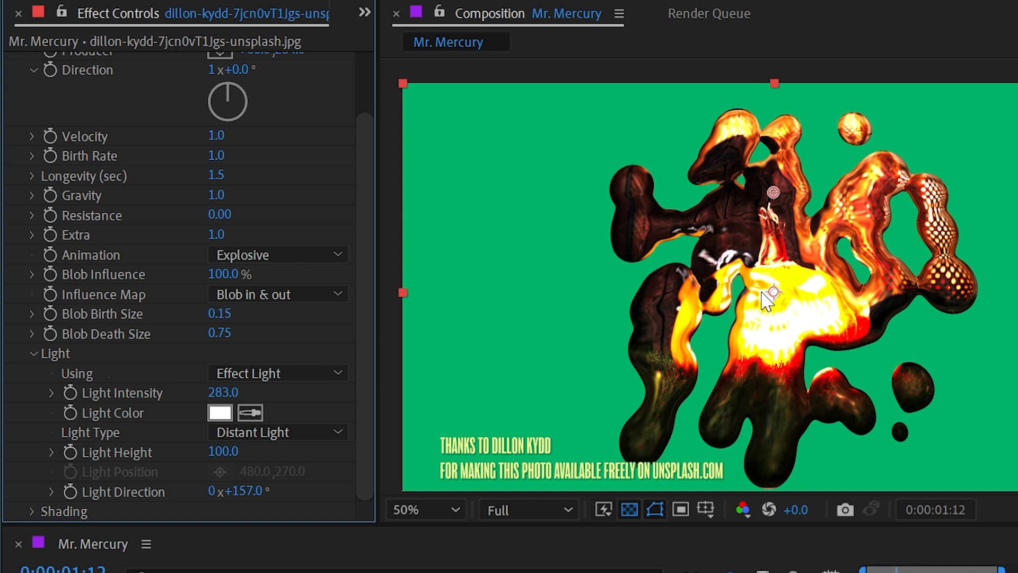
Change the Light Type to Point Light.
left_click(309, 434)
left_click(301, 479)
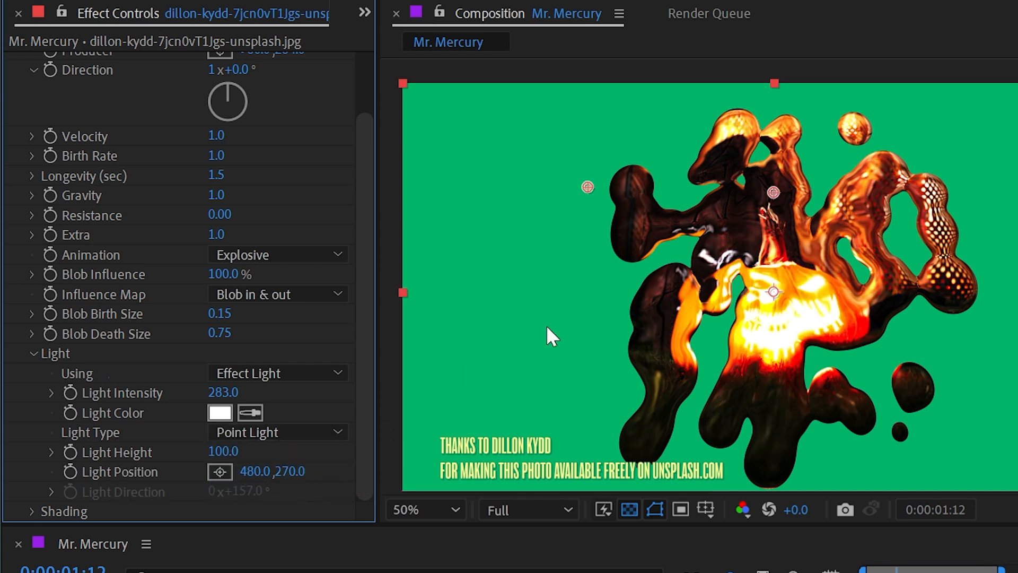
Move the effect's point light around the blobs at varying Light Heights, placing it at about 802, 658.
left_click_drag(585, 186, 714, 335)
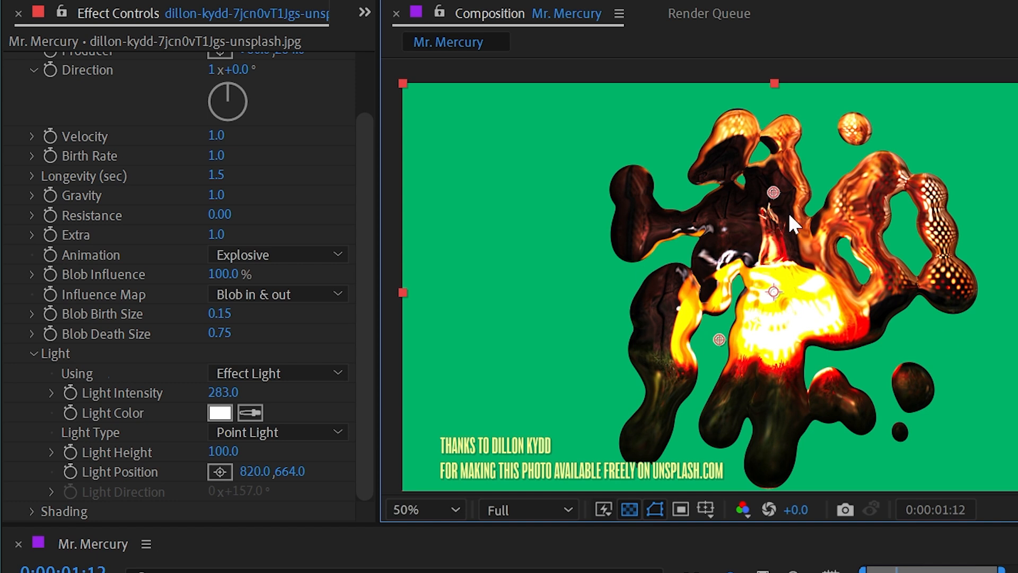
left_click_drag(719, 340, 844, 249)
left_click_drag(222, 451, 94, 422)
left_click_drag(848, 247, 712, 334)
Set the Light Height to 8 and switch the effect's light source to AE Lights.
mouse_move(215, 450)
left_mouse_down()
mouse_move(238, 451)
mouse_move(230, 451)
left_mouse_up()
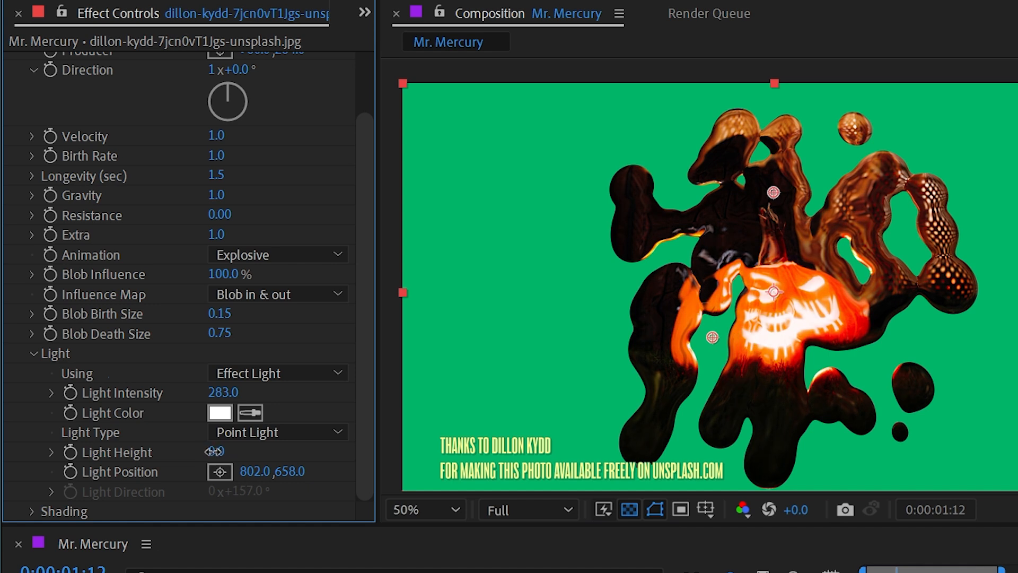
left_click(273, 373)
left_click(290, 420)
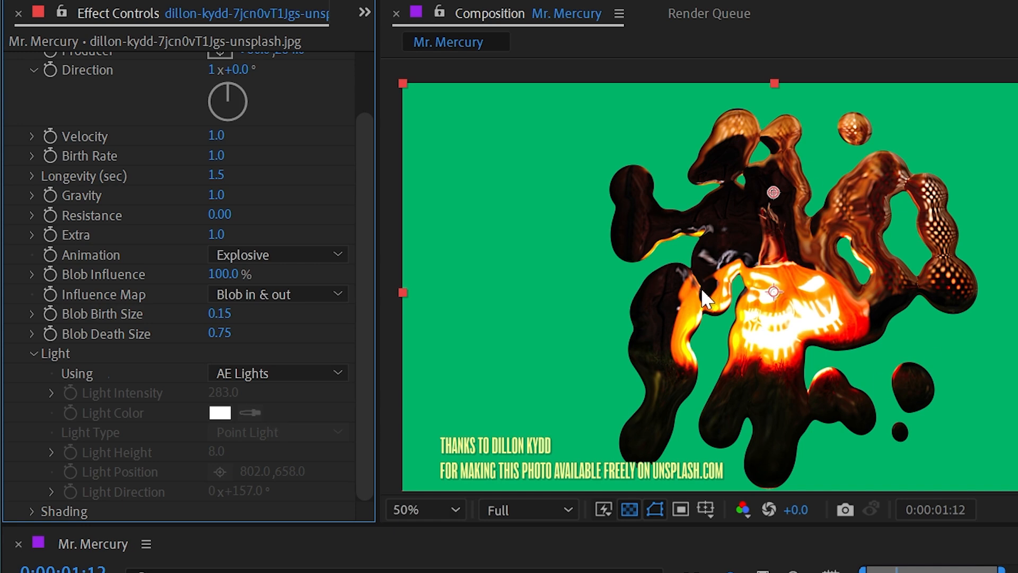
Add a Point light layer with 100% intensity and move it around the composition.
left_click(172, 0)
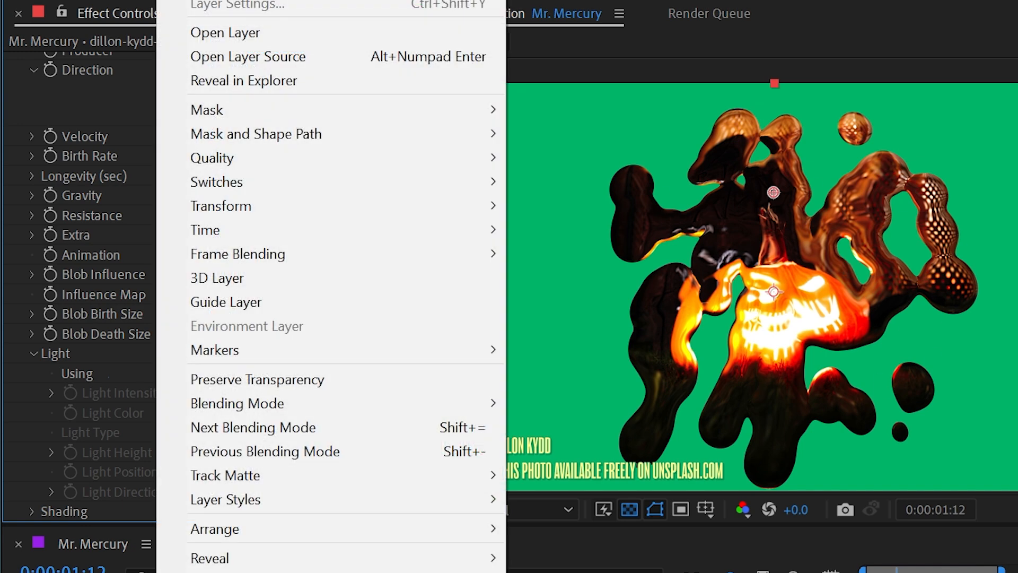
mouse_move(222, 0)
left_click(579, 32)
left_click(567, 181)
left_click(572, 254)
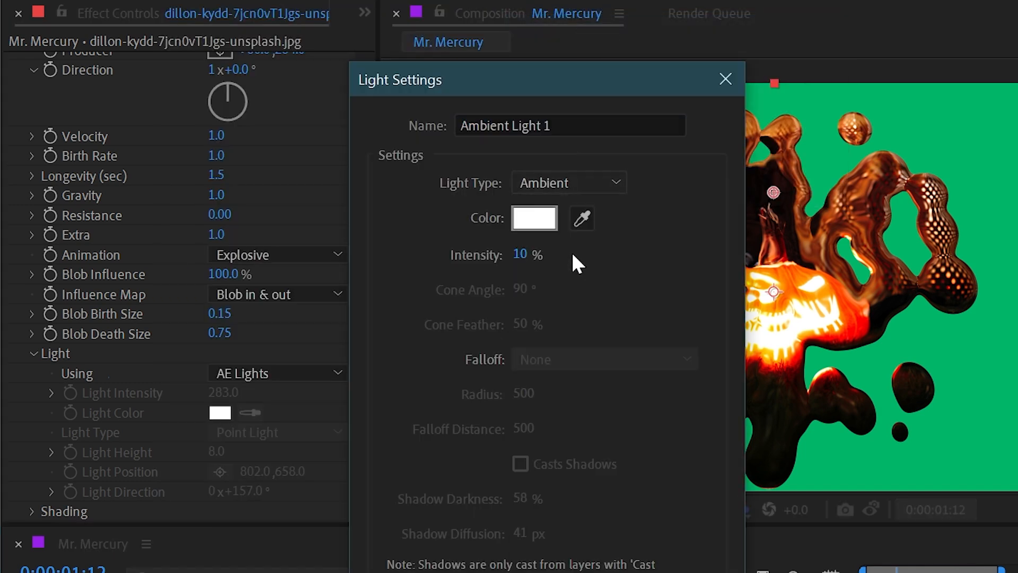
left_click(517, 255)
type("100")
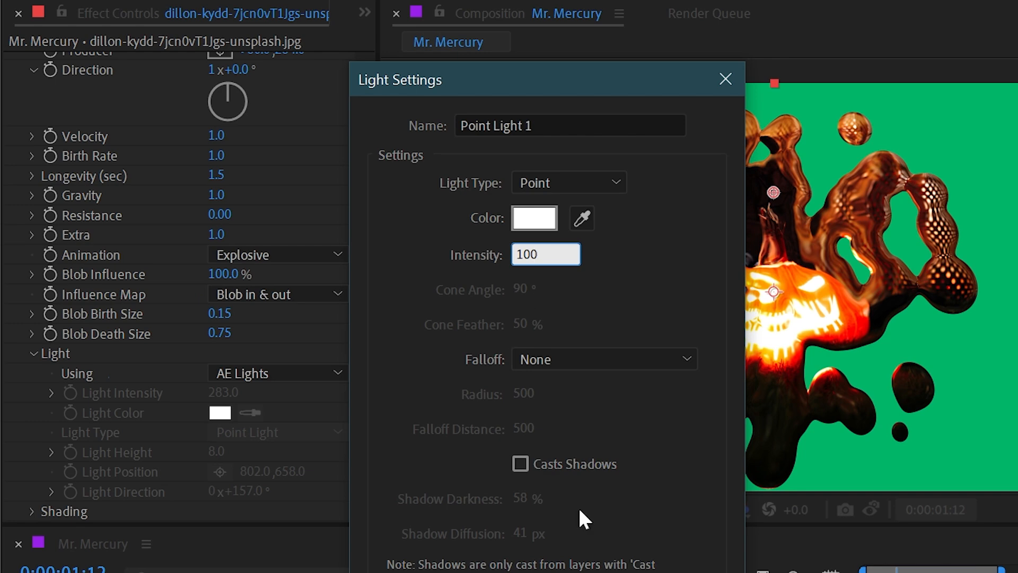
key("Return")
left_click_drag(814, 250, 556, 254)
left_click_drag(548, 238, 511, 199)
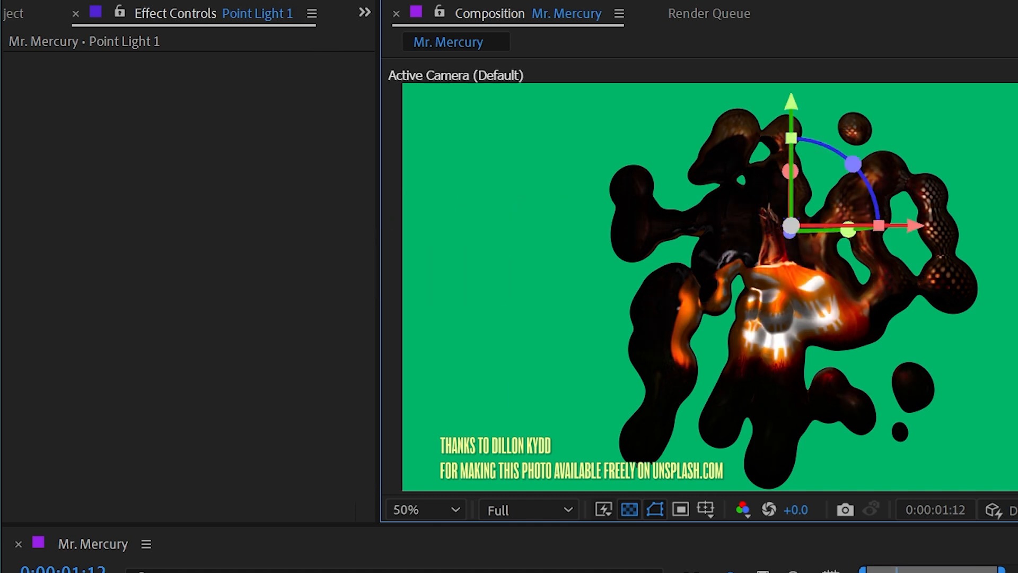
Add an Ambient light layer with 35% intensity.
left_click(178, 0)
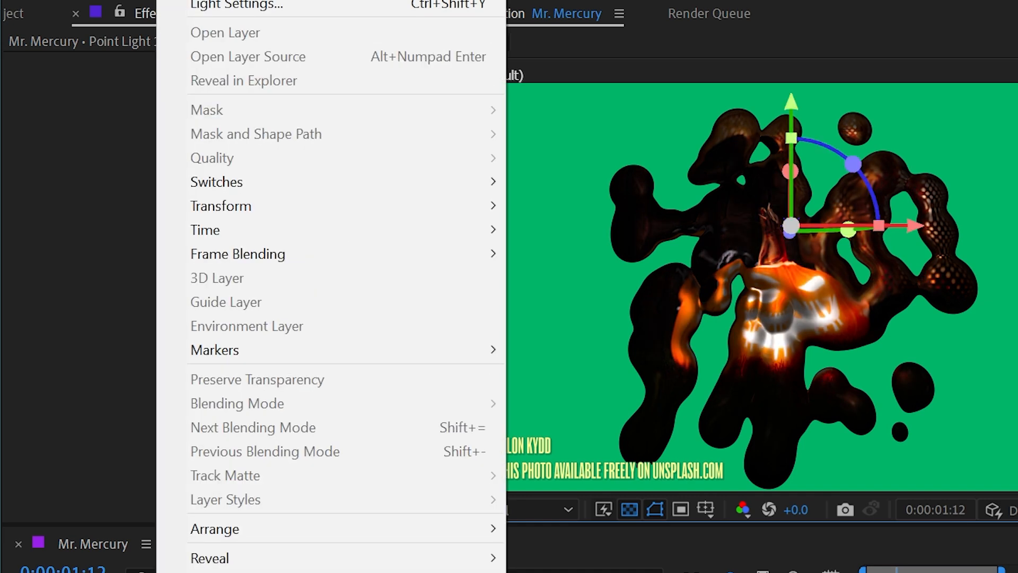
mouse_move(212, 0)
left_click(556, 28)
left_click(551, 186)
left_click(575, 284)
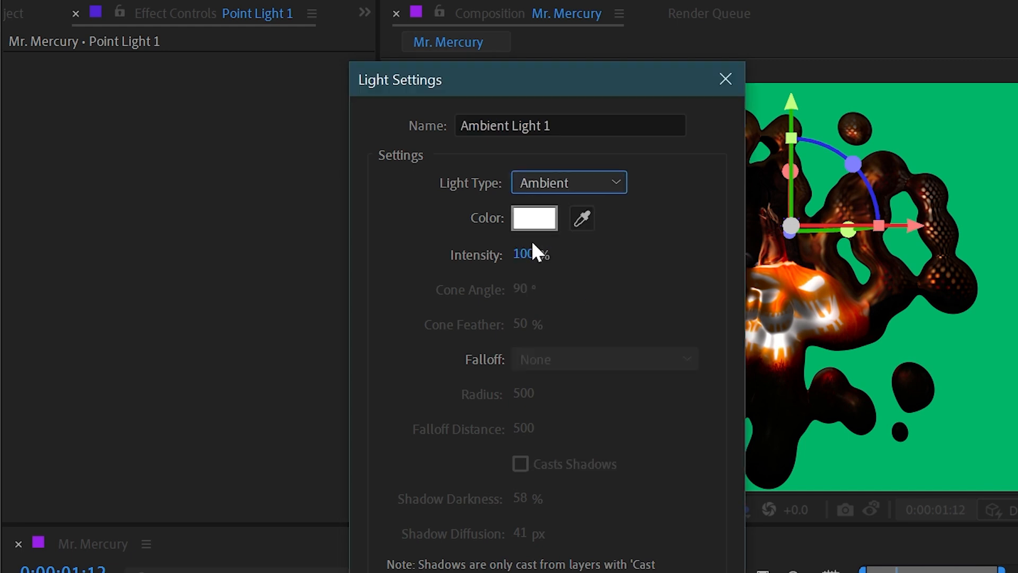
double_click(532, 255)
type("35")
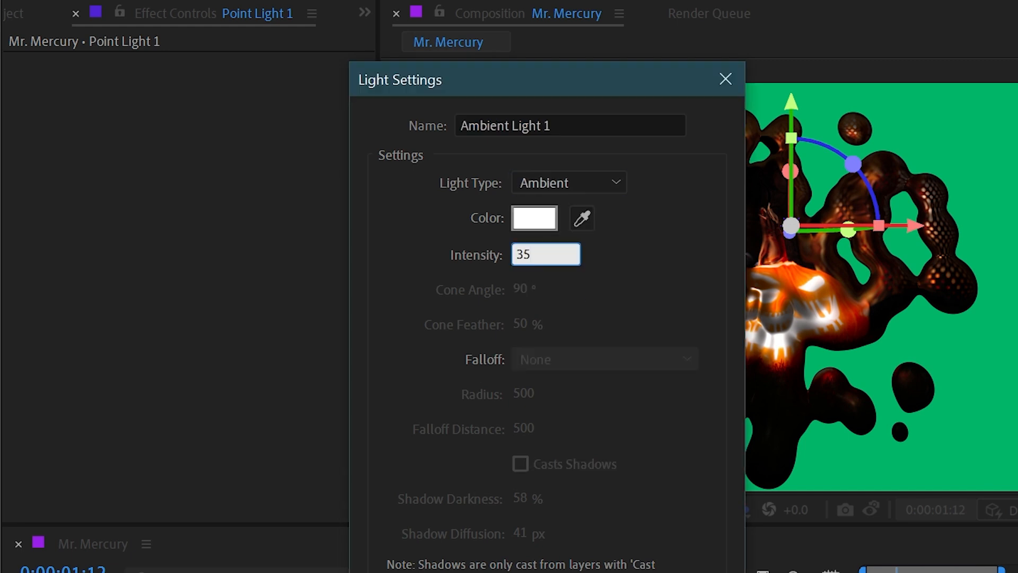
key("Return")
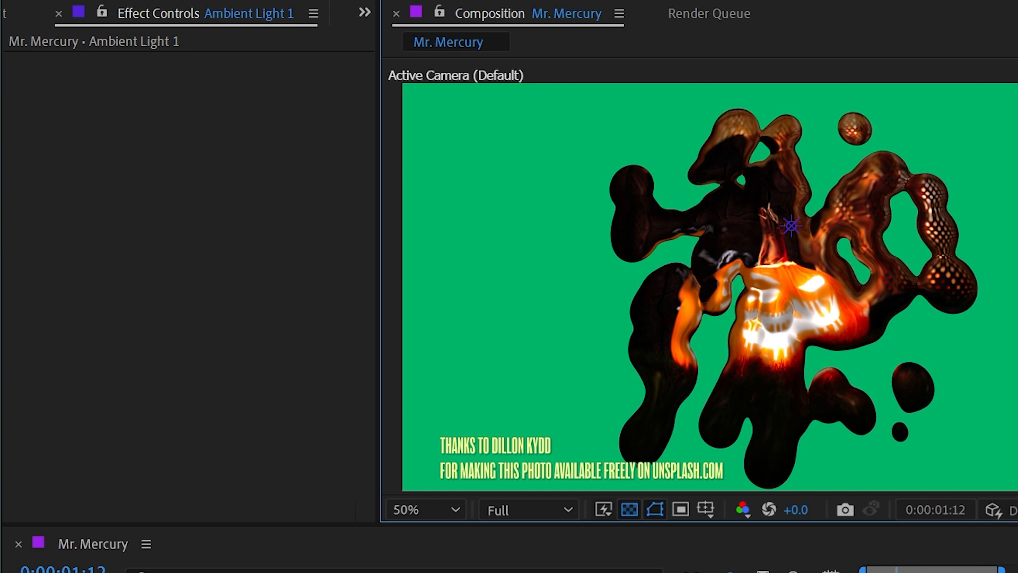
Move the point light layer left of the blobs and down onto the photo credit text.
left_click(212, 572)
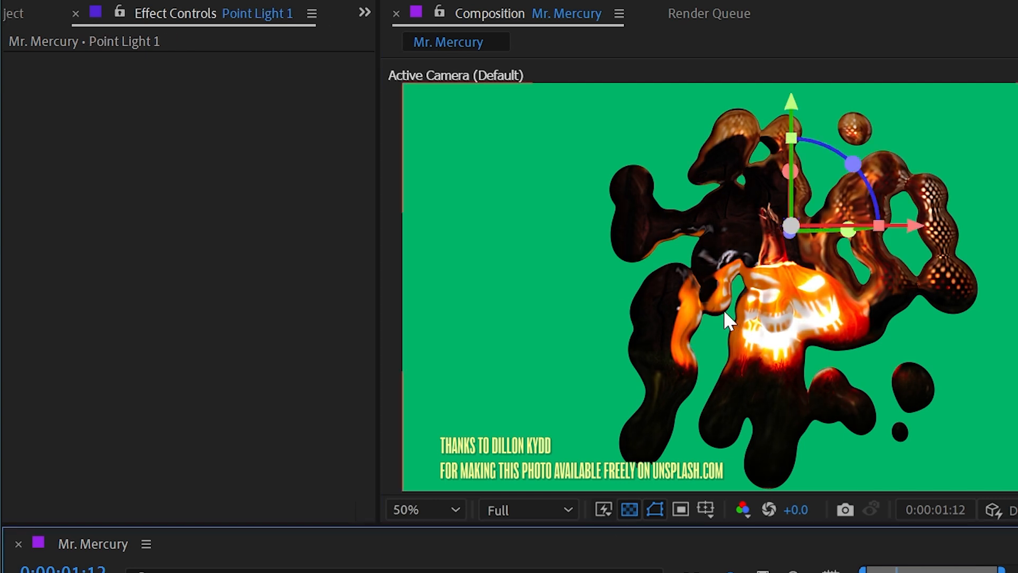
left_click_drag(919, 222, 638, 223)
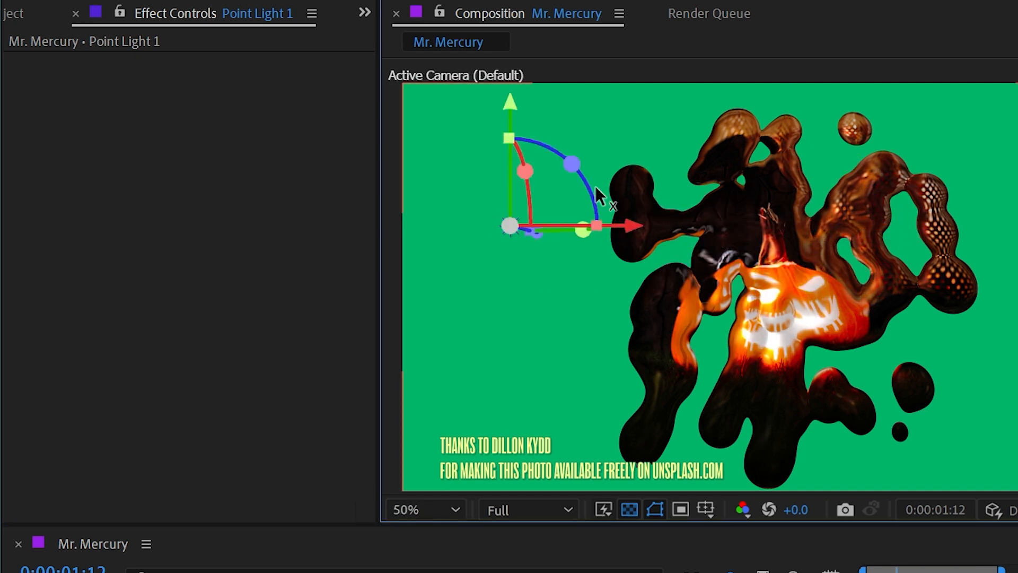
left_click(502, 272)
Expand the Shading settings of CC Mr. Mercury and switch its light source back to Effect Light.
left_click(29, 351)
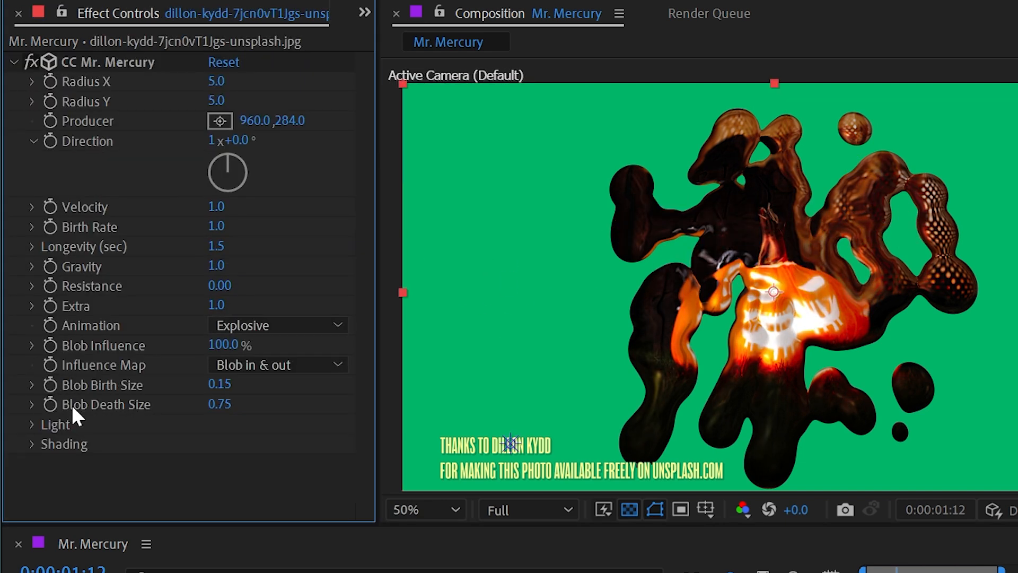
left_click(34, 443)
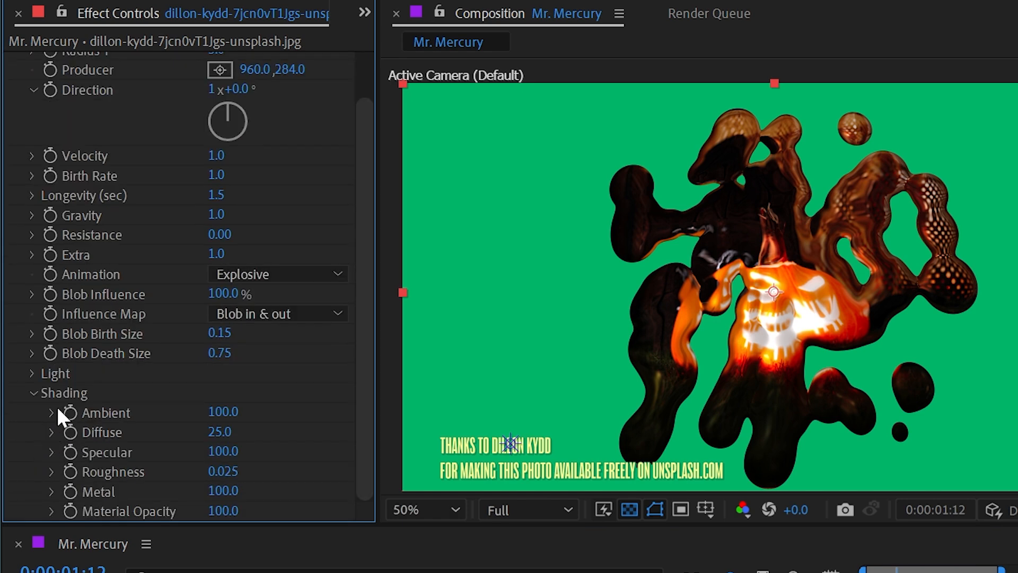
scroll(874, 249, "up", 2)
left_click_drag(837, 247, 702, 213)
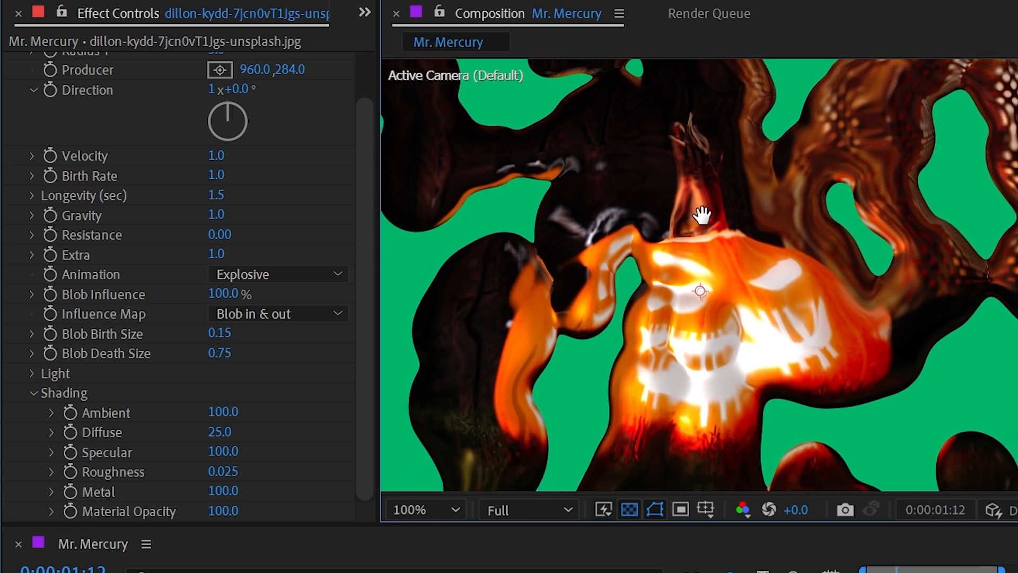
left_click(31, 374)
left_click(262, 390)
left_click(265, 416)
left_click(37, 373)
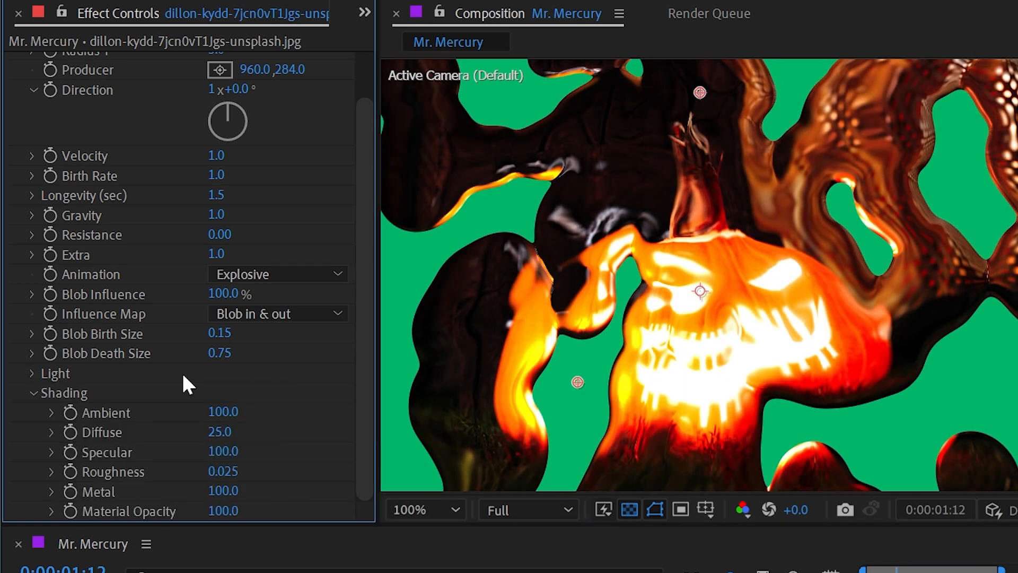
Set the Shading Ambient to 14 and Diffuse to 70, and try out other Roughness and Metal values.
left_click_drag(225, 411, 128, 412)
left_click_drag(225, 433, 169, 434)
mouse_move(221, 471)
left_mouse_down()
mouse_move(370, 469)
mouse_move(237, 471)
left_mouse_up()
mouse_move(341, 467)
left_mouse_down()
mouse_move(354, 477)
mouse_move(106, 482)
left_mouse_up()
mouse_move(223, 490)
left_mouse_down()
mouse_move(177, 475)
mouse_move(152, 490)
mouse_move(334, 459)
mouse_move(280, 488)
left_mouse_up()
Lower the Material Opacity to 0 to examine the blob outlines up close, and restore it to 100.
left_click_drag(211, 511, 178, 508)
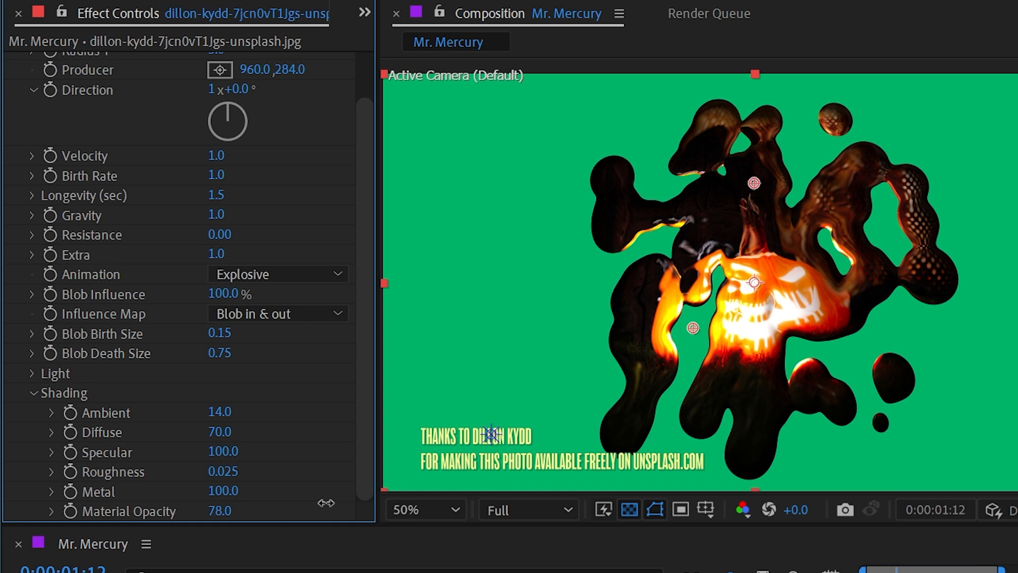
left_click_drag(217, 510, 216, 505)
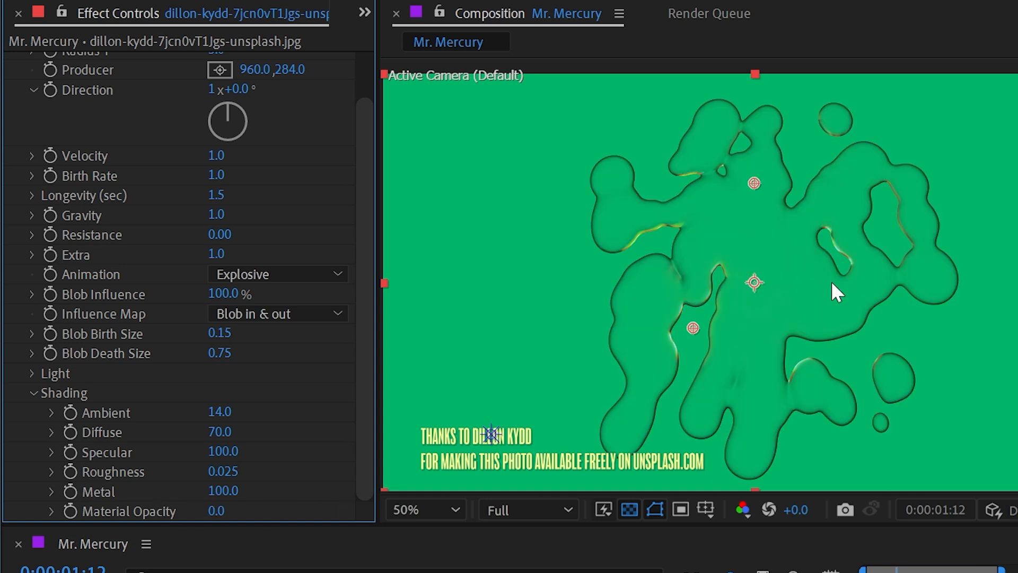
scroll(805, 260, "up", 2)
left_click_drag(704, 209, 891, 408)
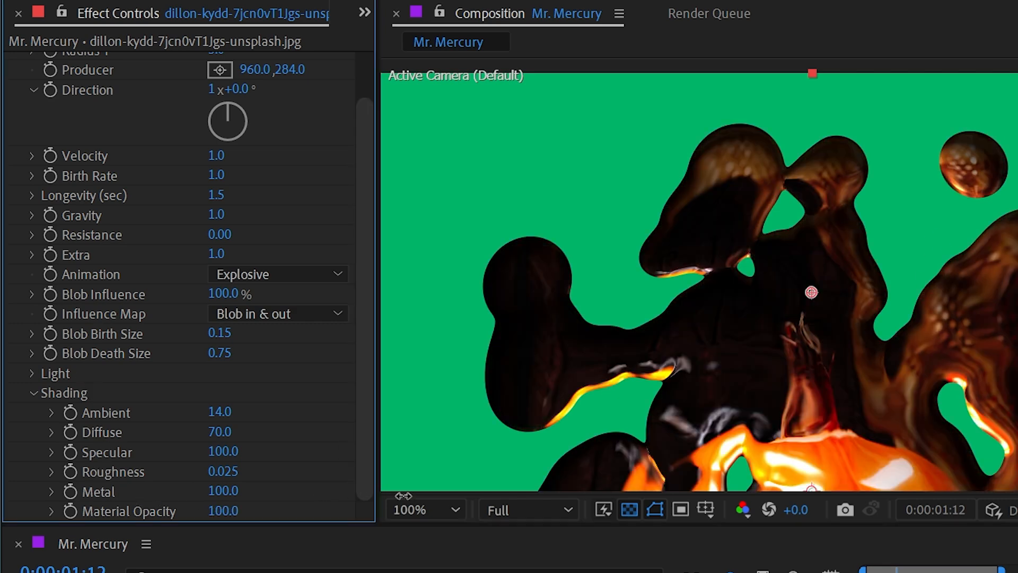
Preview the liquid animation with the whole composition in view, starting from 0:00:00:18.
scroll(729, 323, "down", 2)
left_click_drag(903, 366, 895, 265)
mouse_move(640, 442)
left_mouse_down()
mouse_move(563, 442)
mouse_move(679, 441)
mouse_move(640, 451)
left_mouse_up()
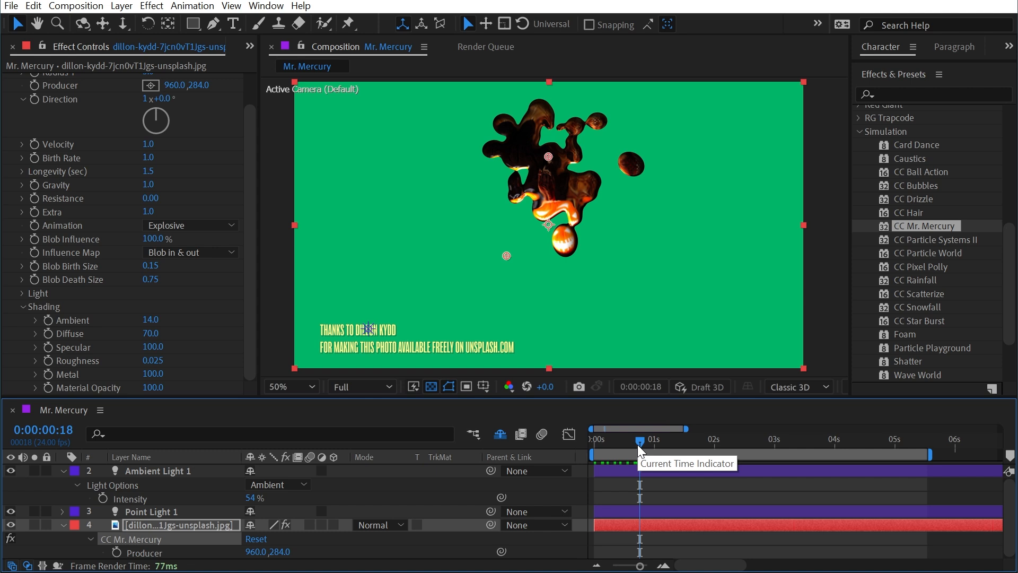
key("space")
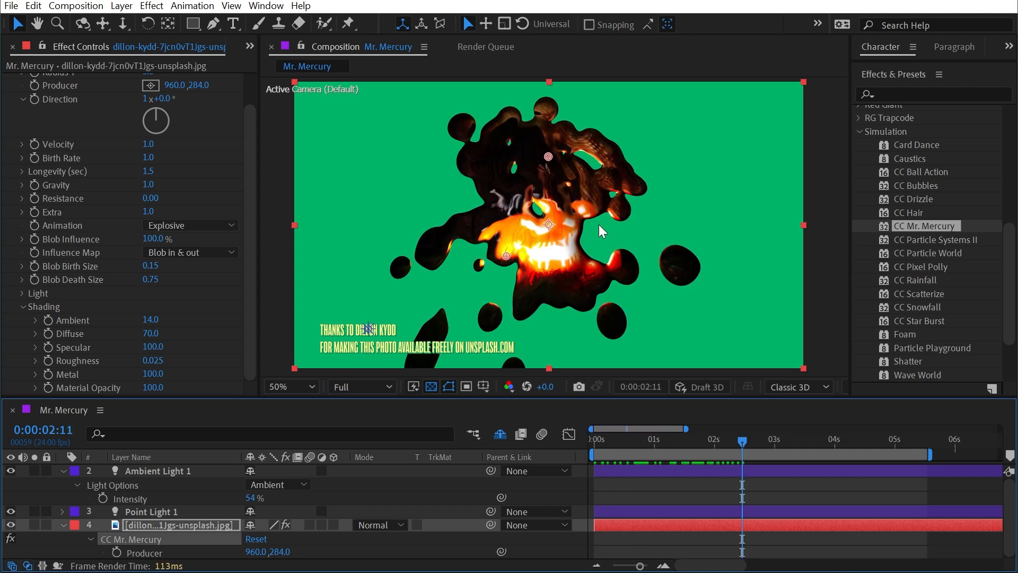